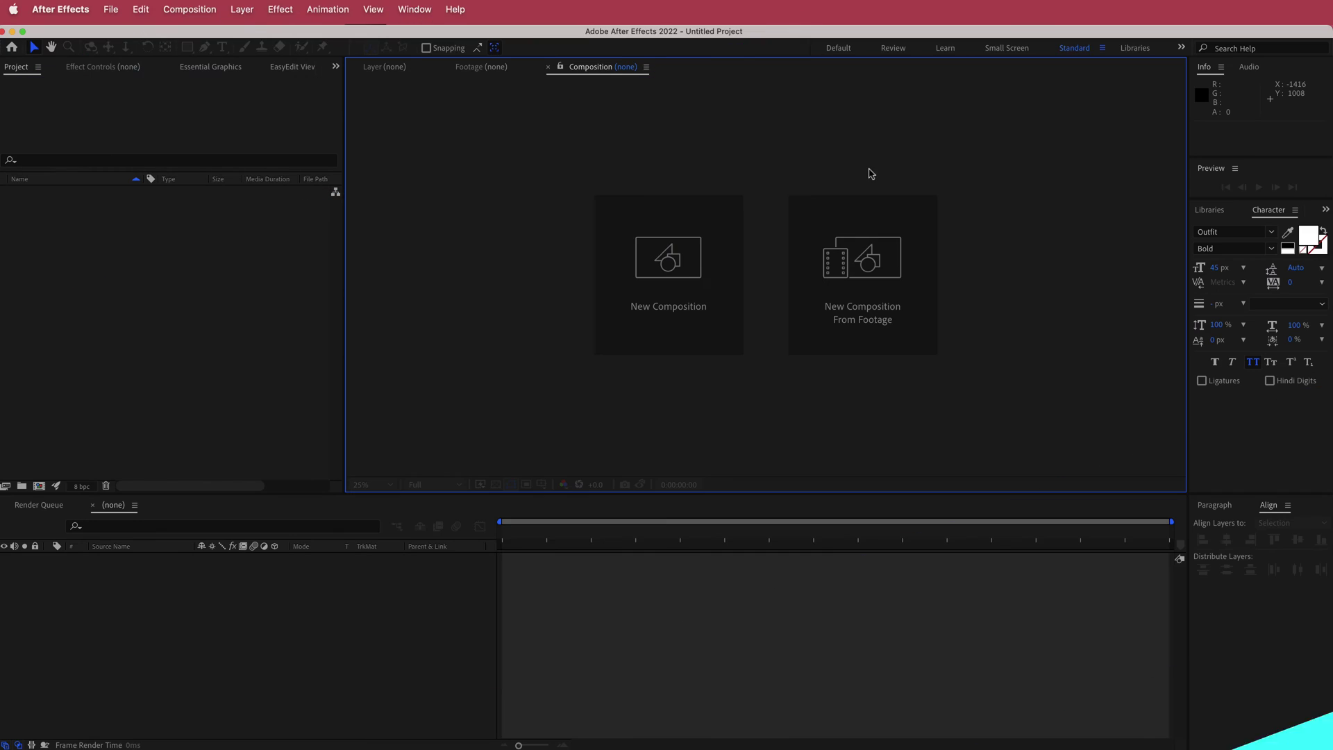
Create Comp 1 at 1920×1080, 15 seconds, and fit it to the viewer
left_click(690, 327)
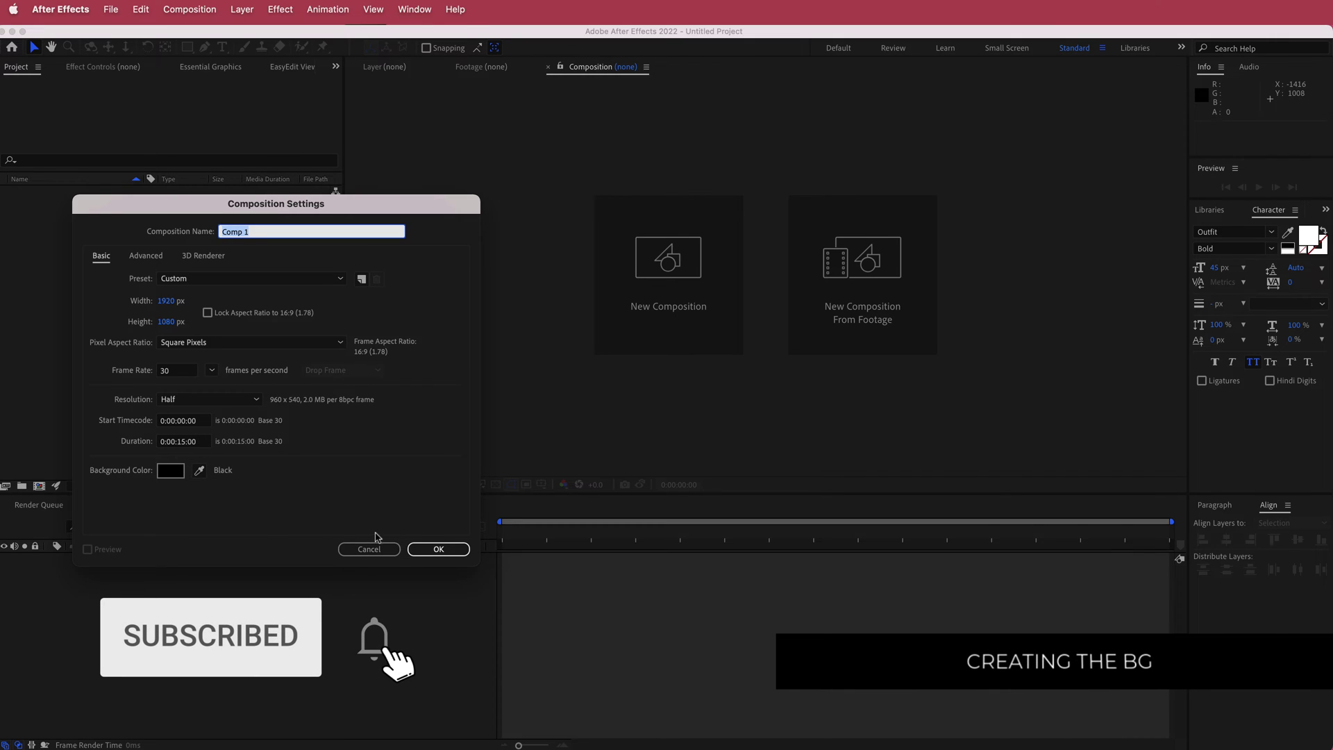
left_click(438, 549)
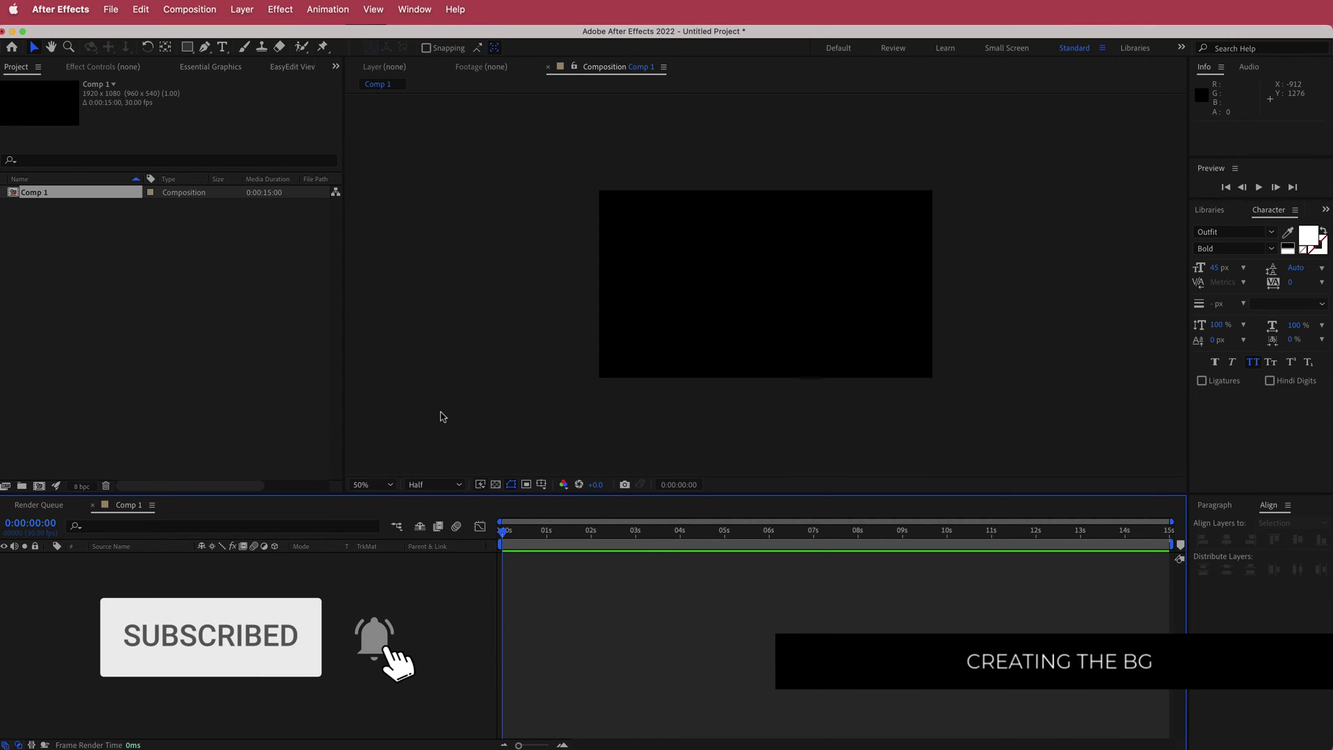
left_click(371, 485)
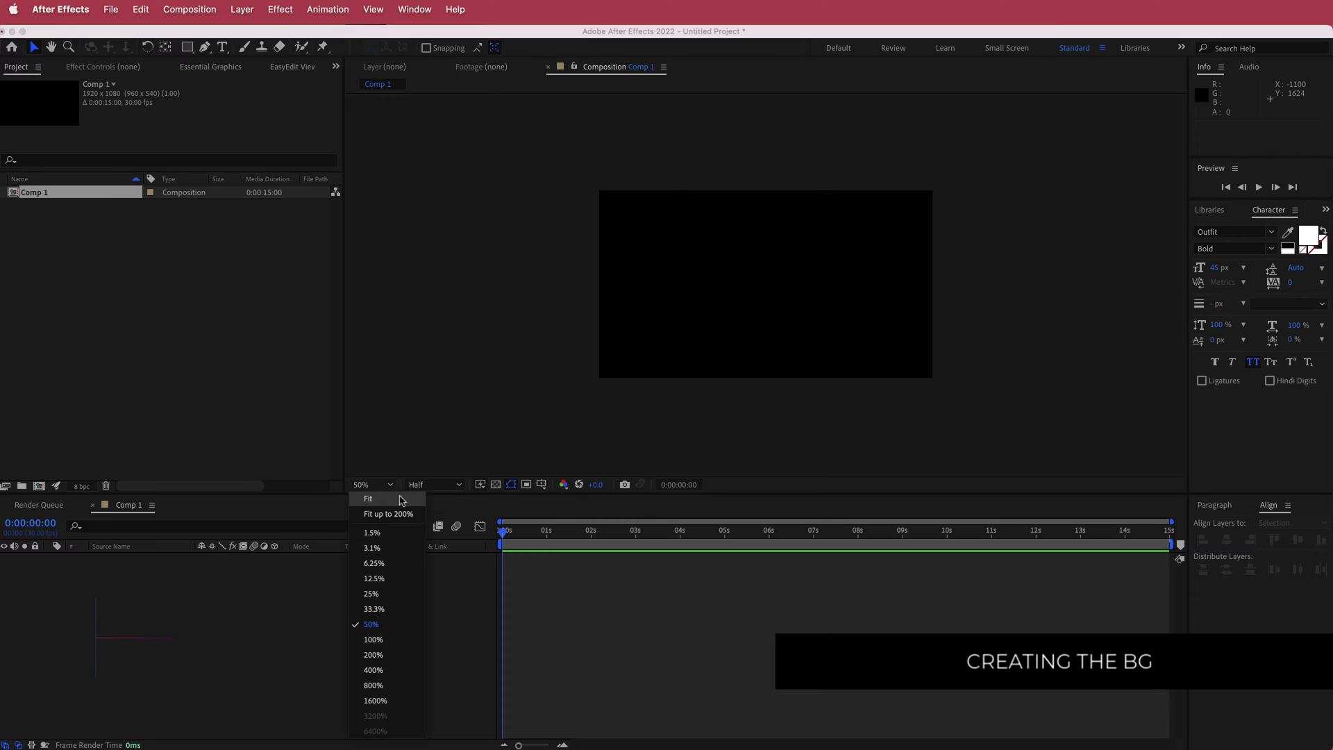
left_click(388, 514)
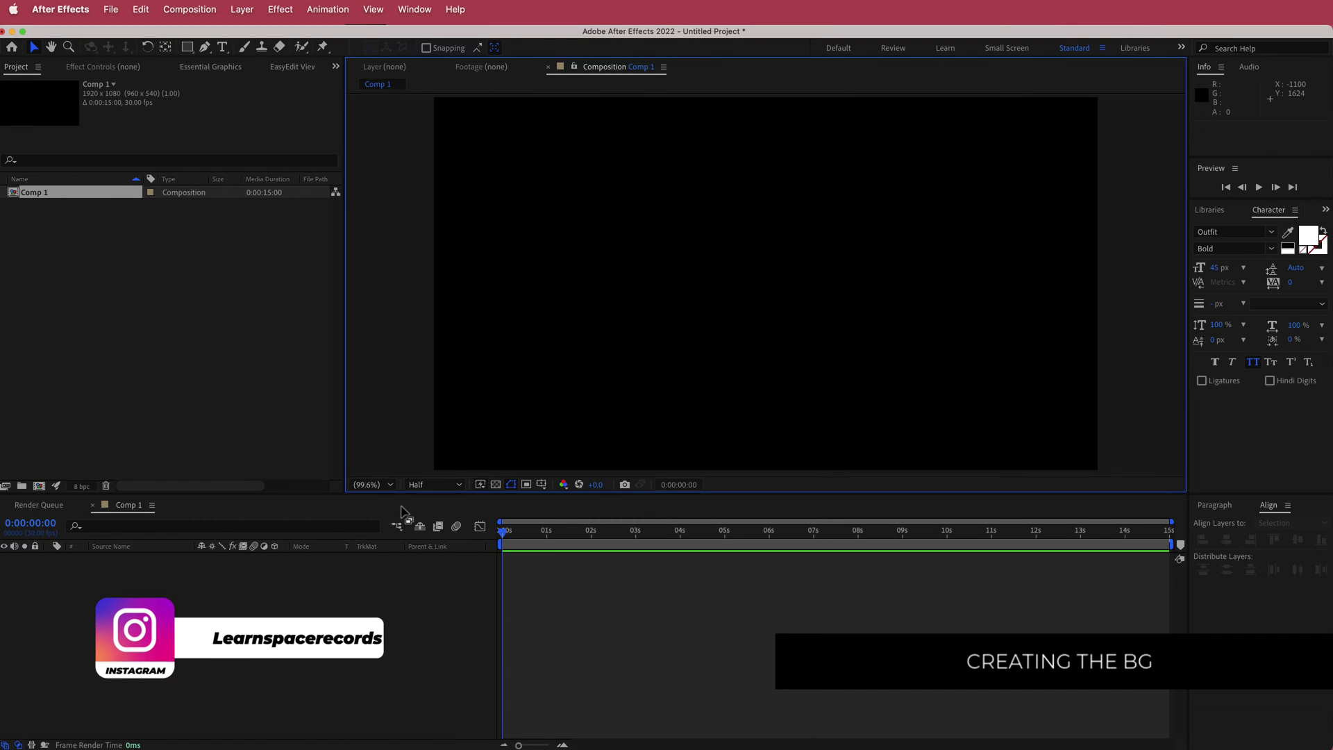
Add a black solid layer named BG to Comp 1
right_click(333, 563)
mouse_move(388, 571)
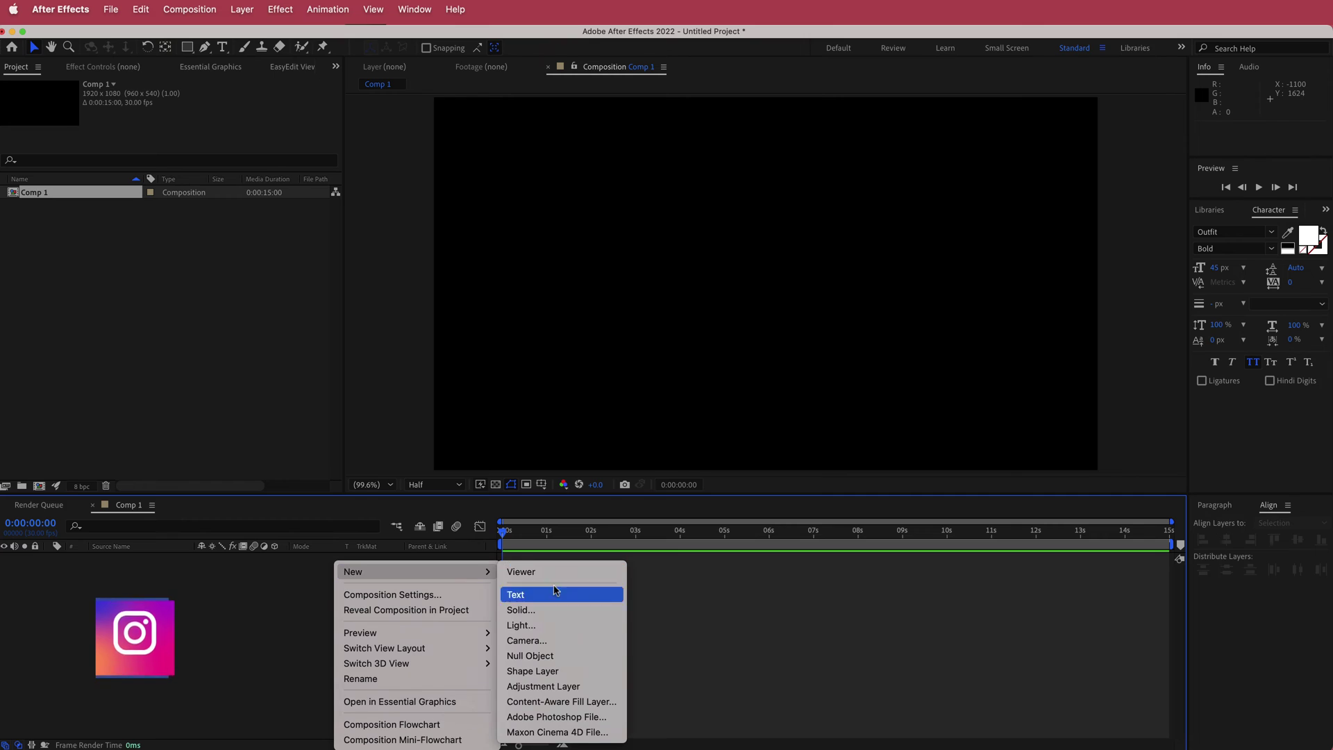
left_click(569, 609)
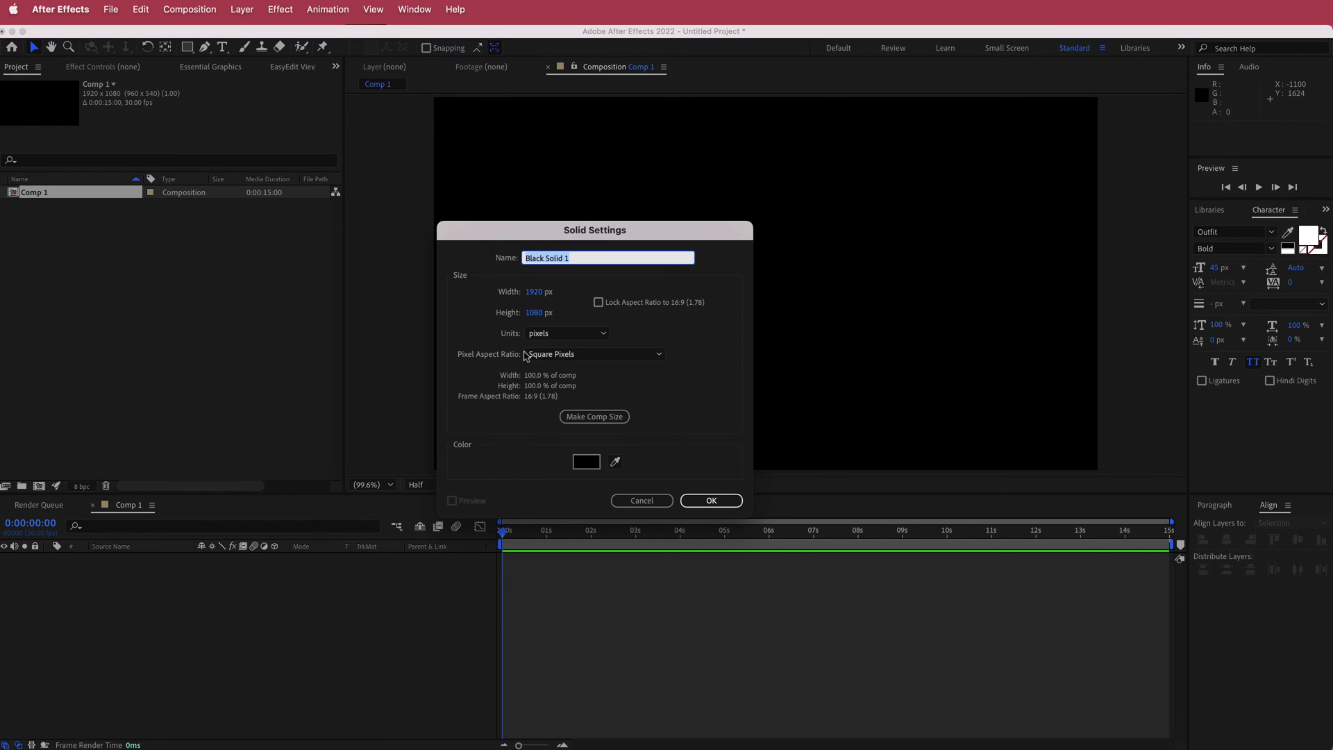
type("BG")
key("Return")
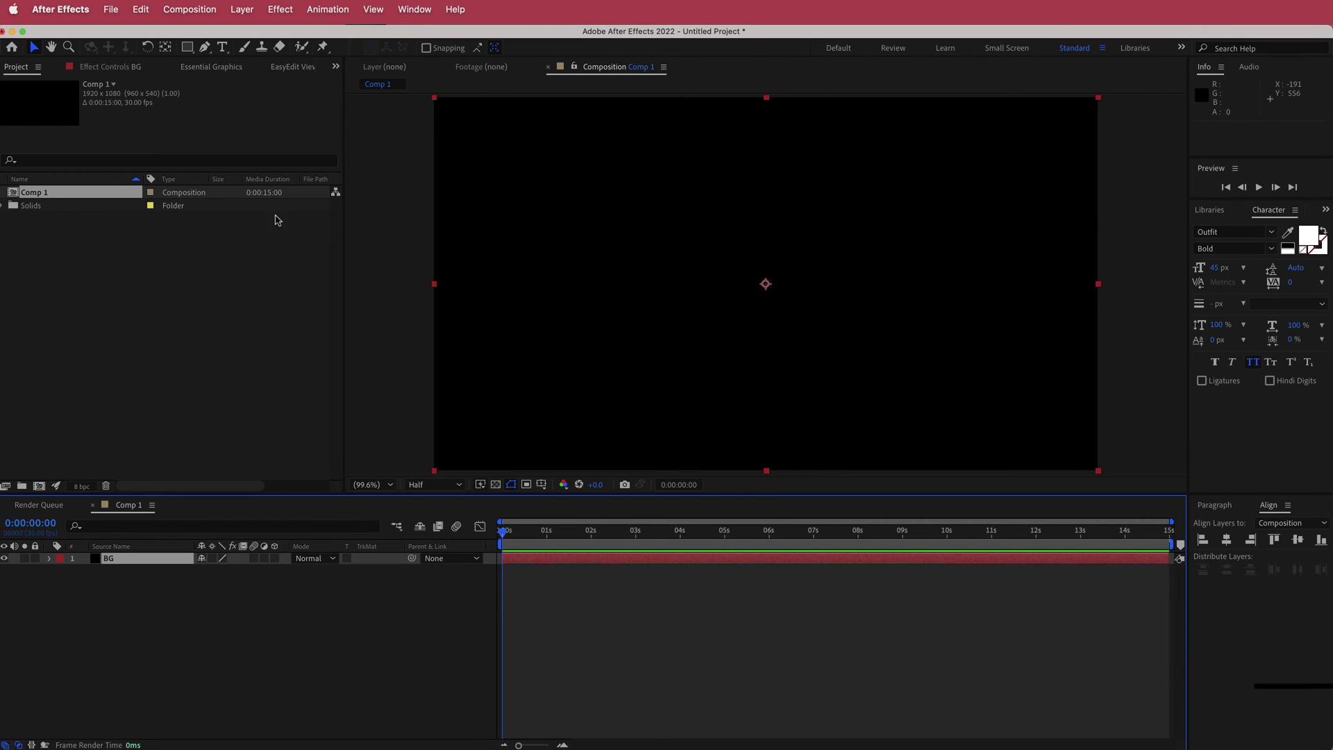
key("ctrl+space")
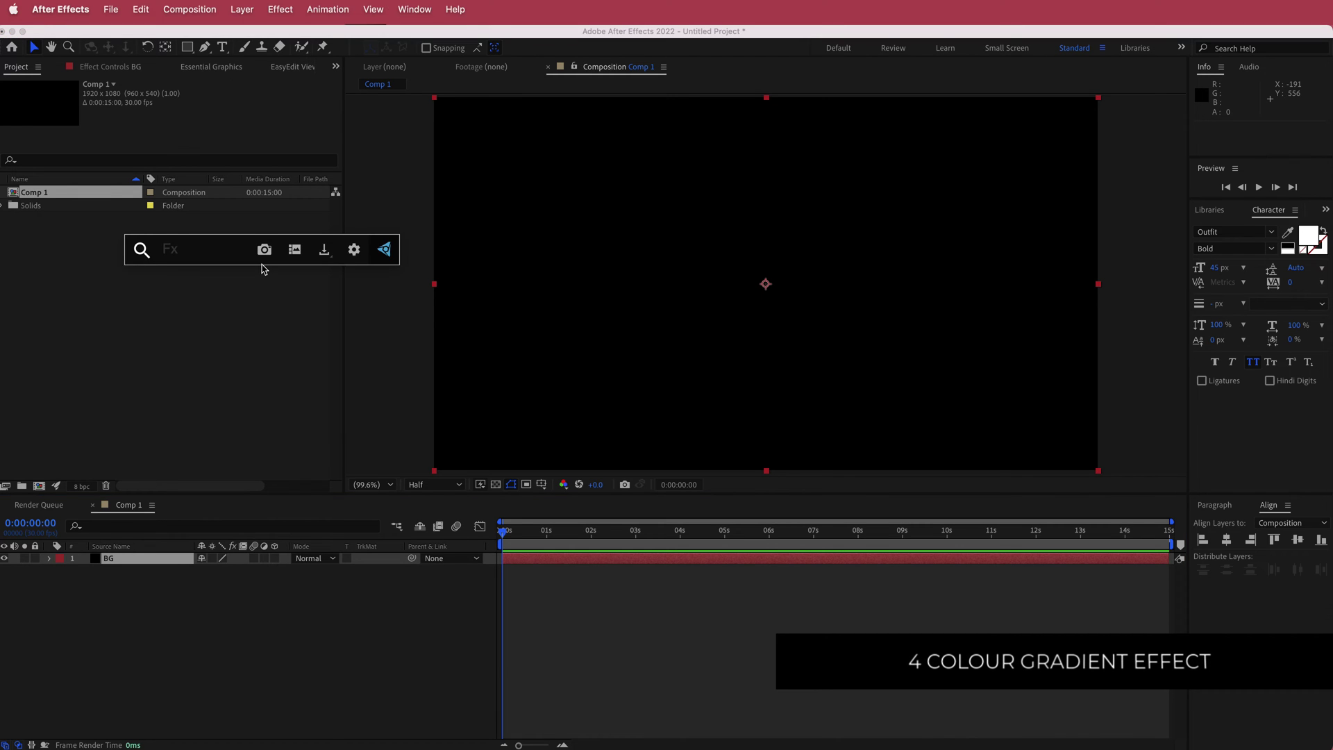
Apply 4-Color Gradient to BG and recolour it from a dark Color Hunt palette
type("4")
left_click(209, 296)
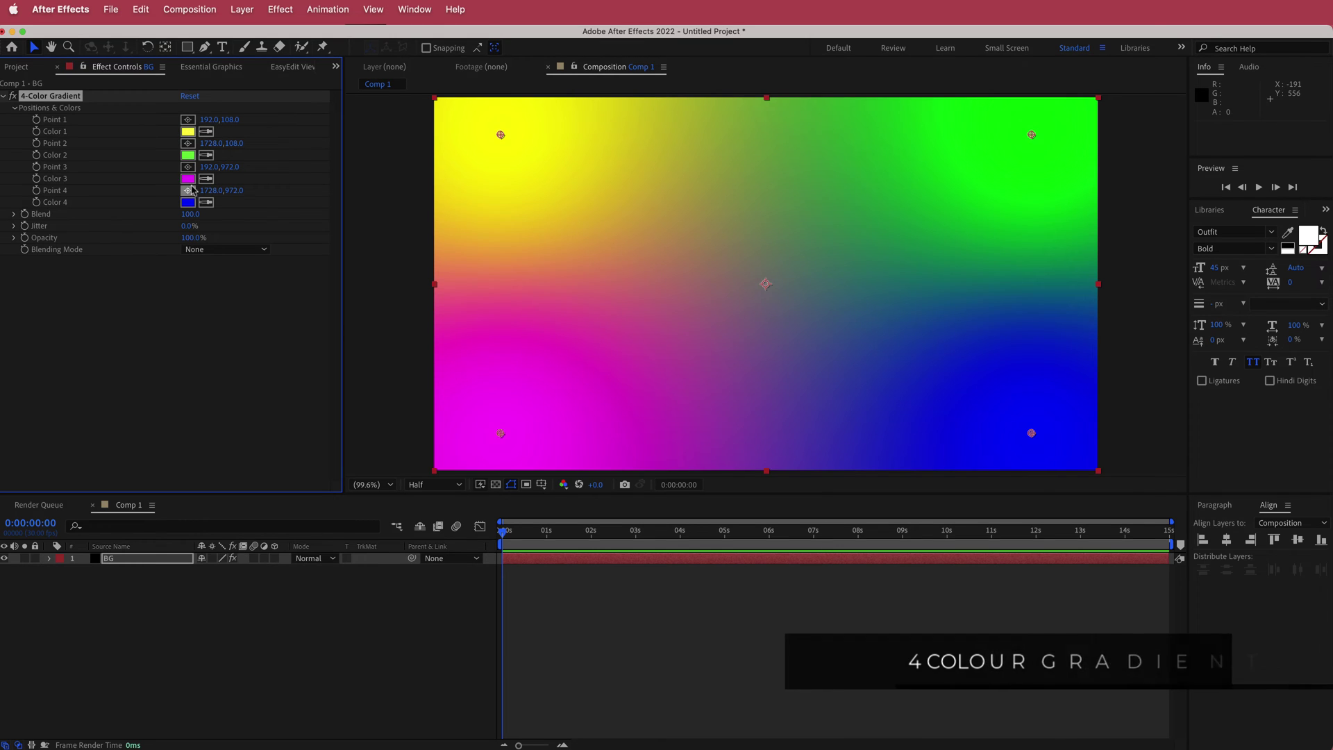
key("super+Tab")
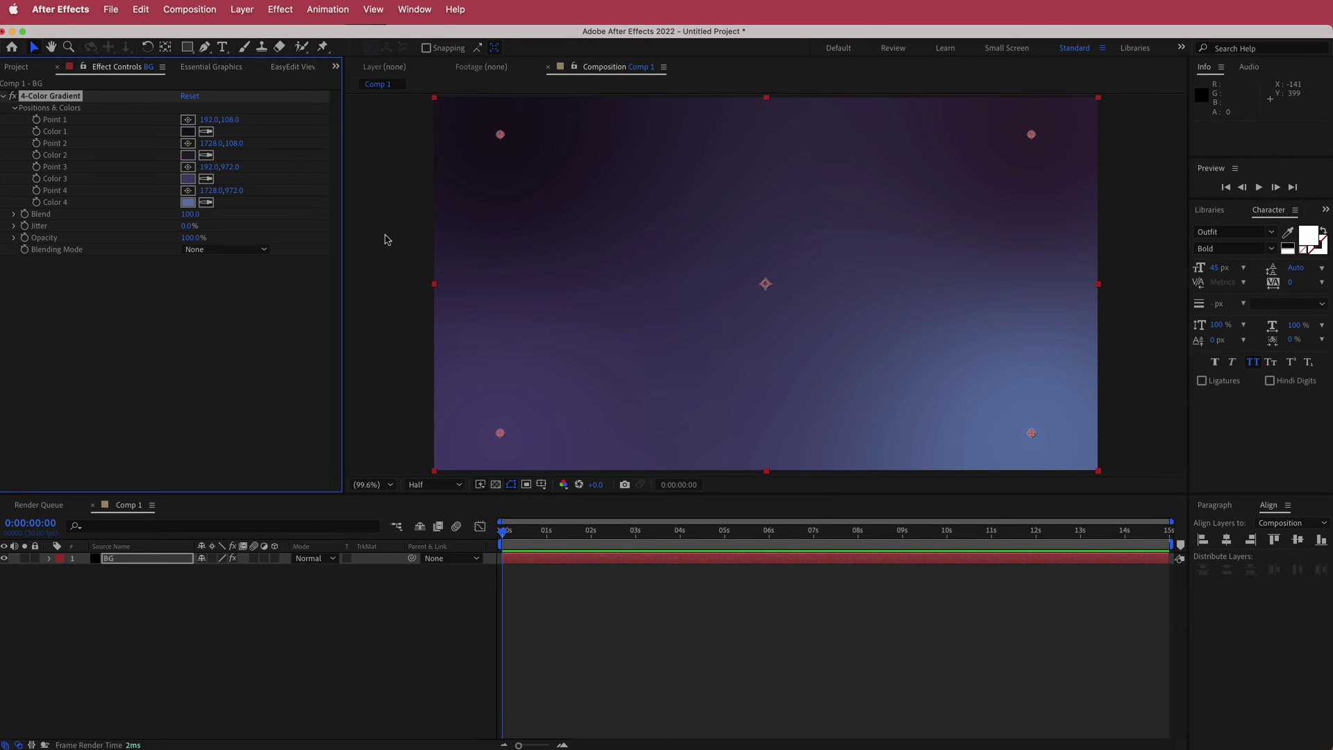
At 50% zoom and the timeline end, set Point 1 to 260,160 and Point 3 to 300,920, then keyframe the points
left_click(375, 485)
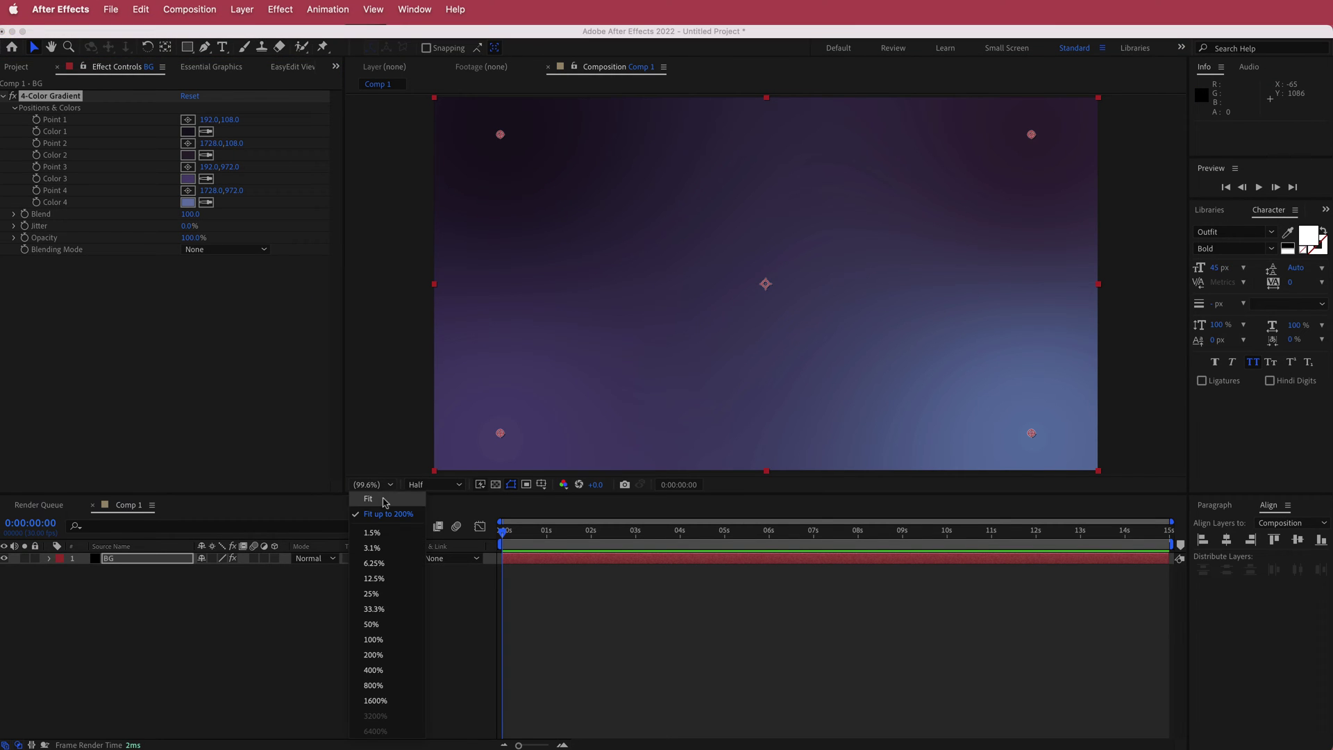
left_click(383, 624)
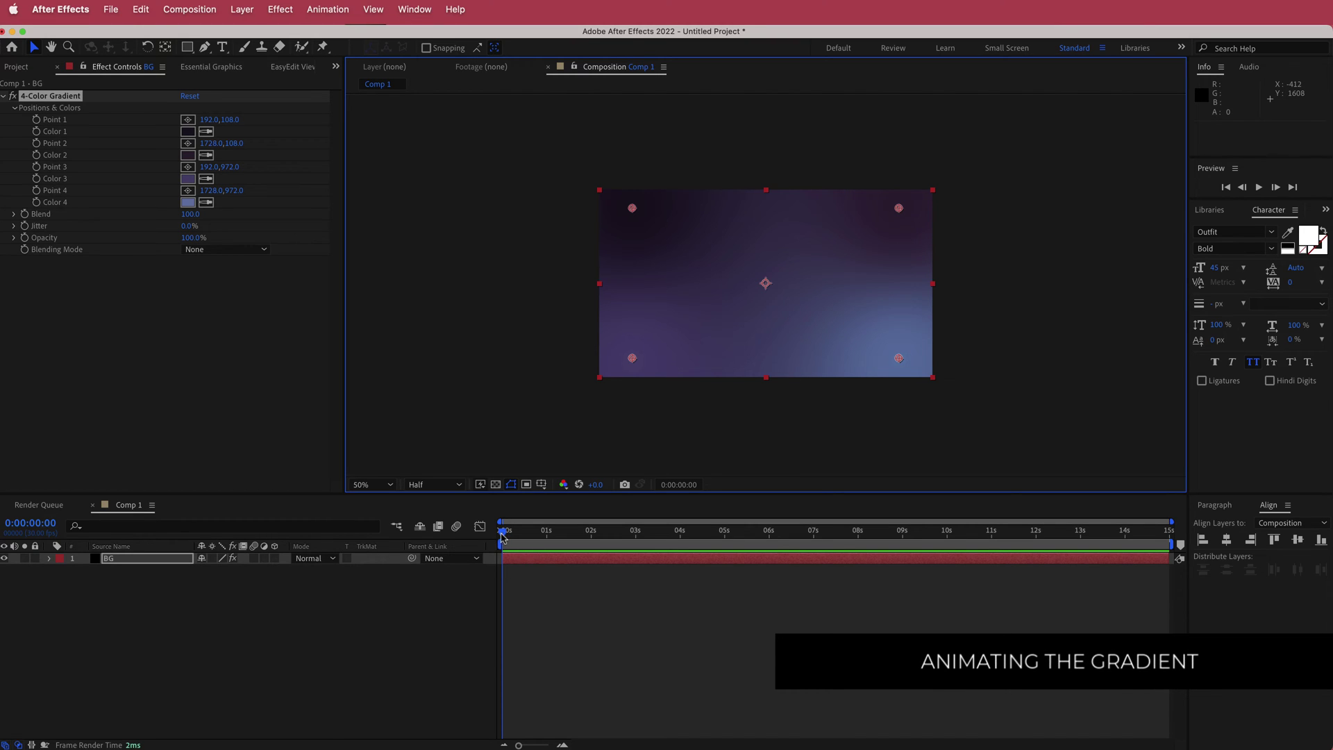
left_click_drag(503, 537, 1200, 533)
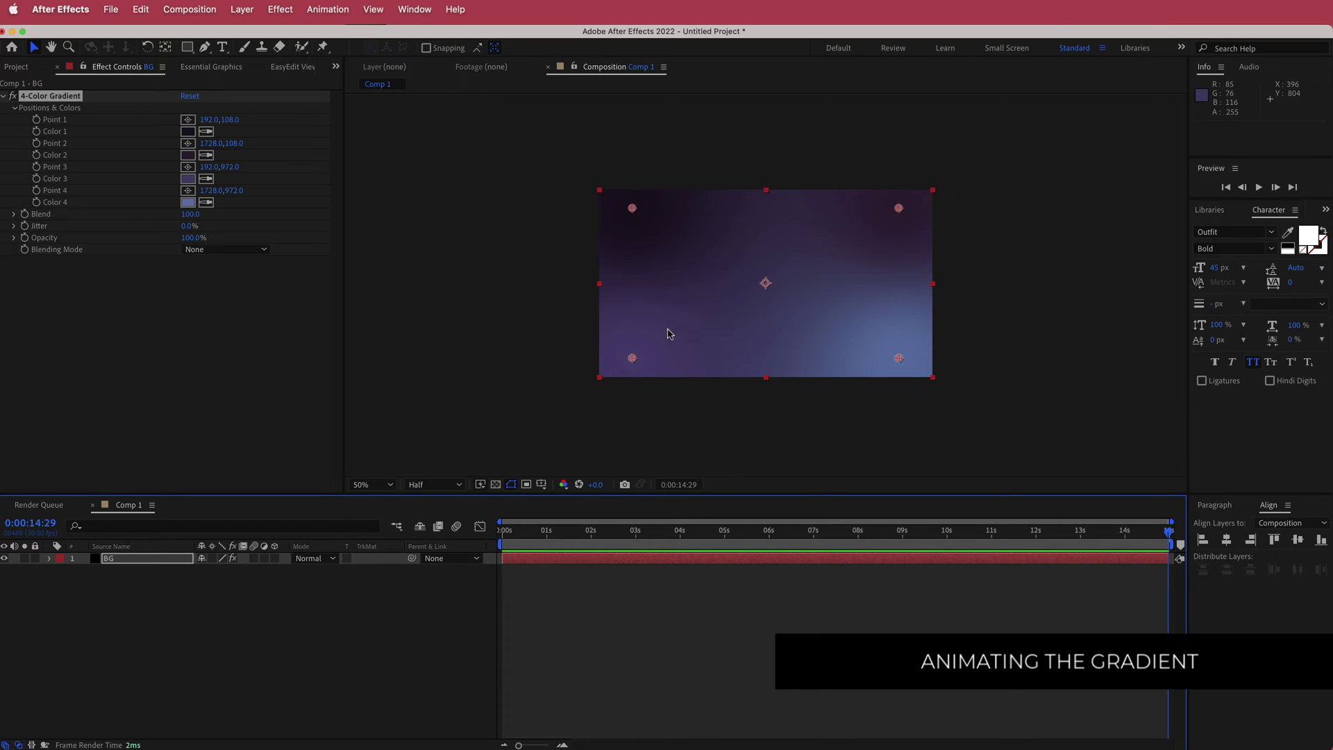
left_click_drag(632, 357, 651, 349)
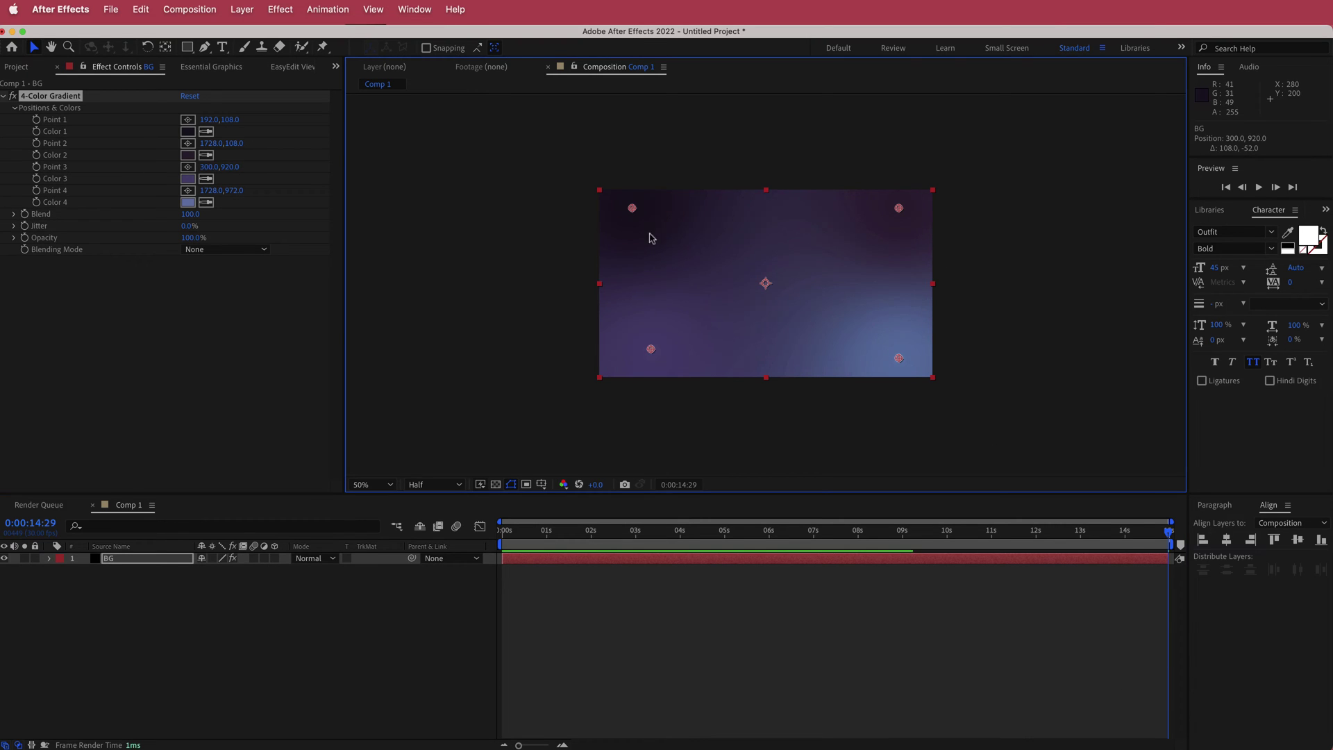
key("super+z")
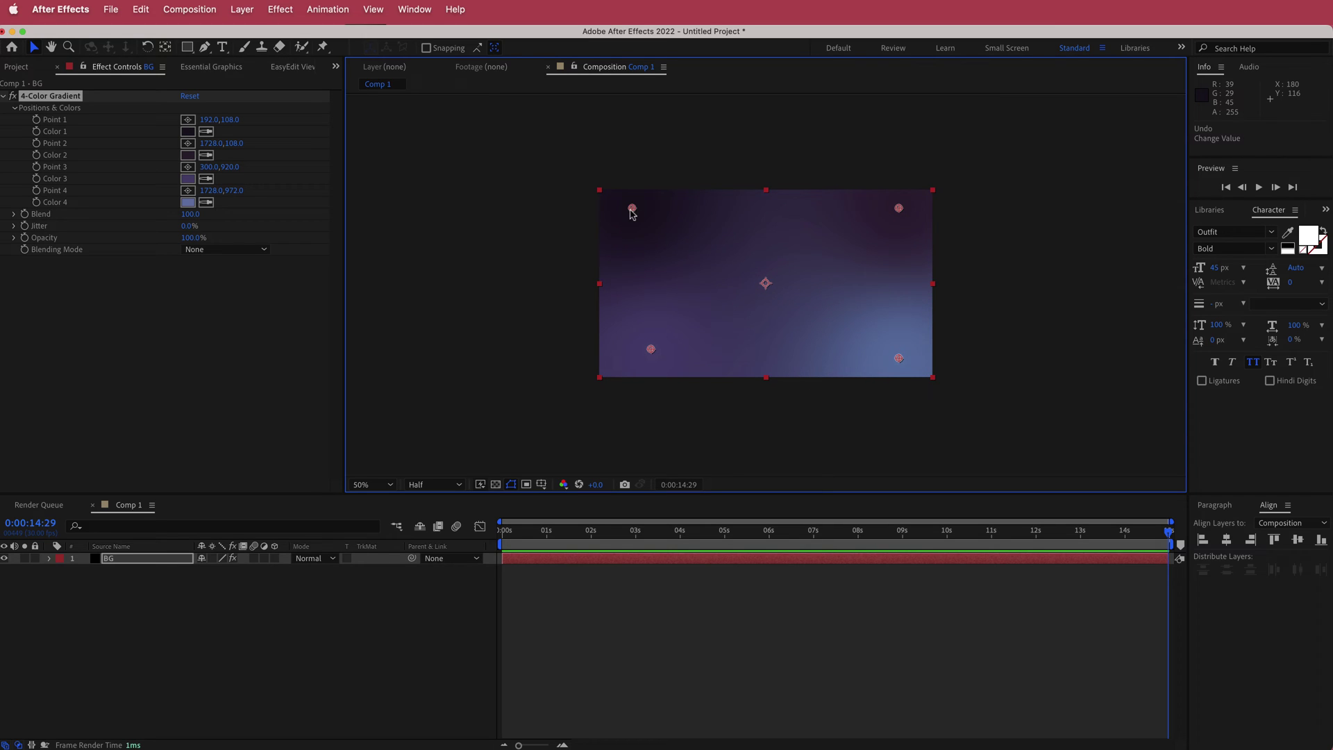
left_click_drag(631, 210, 643, 215)
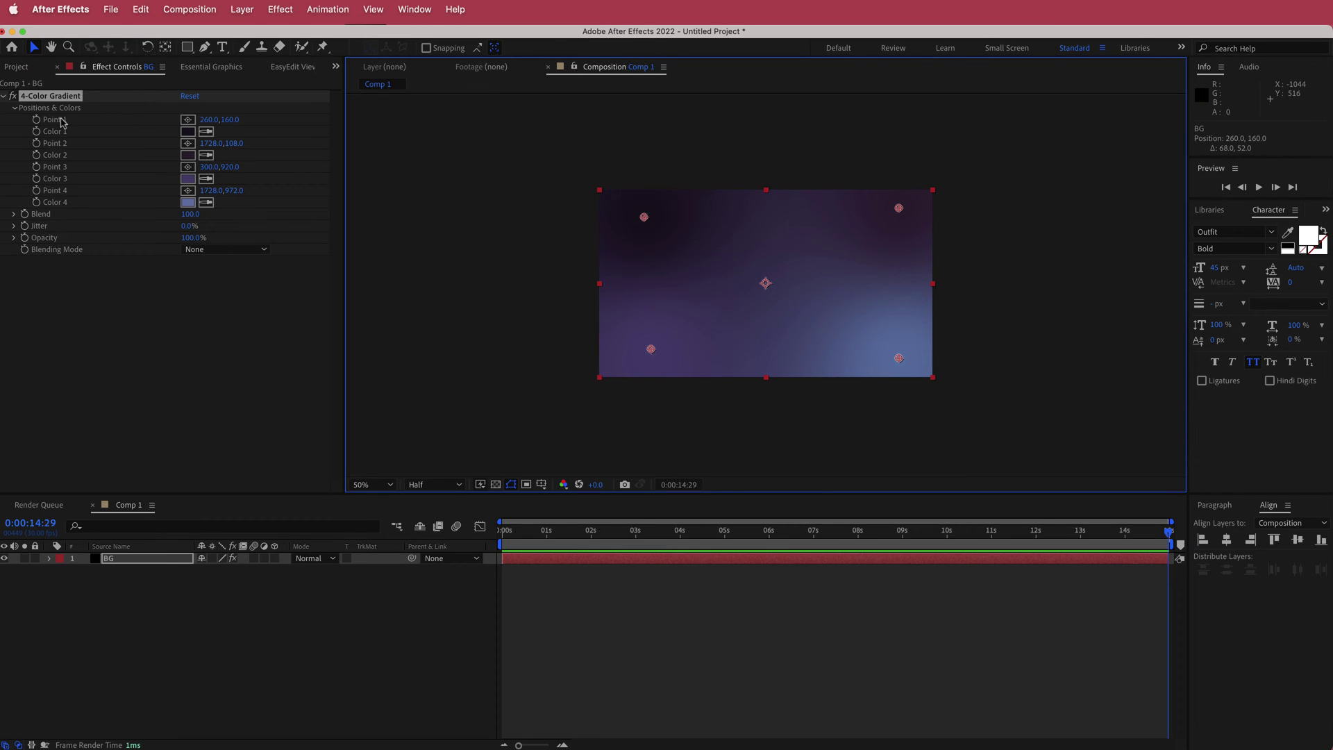
left_click(37, 121)
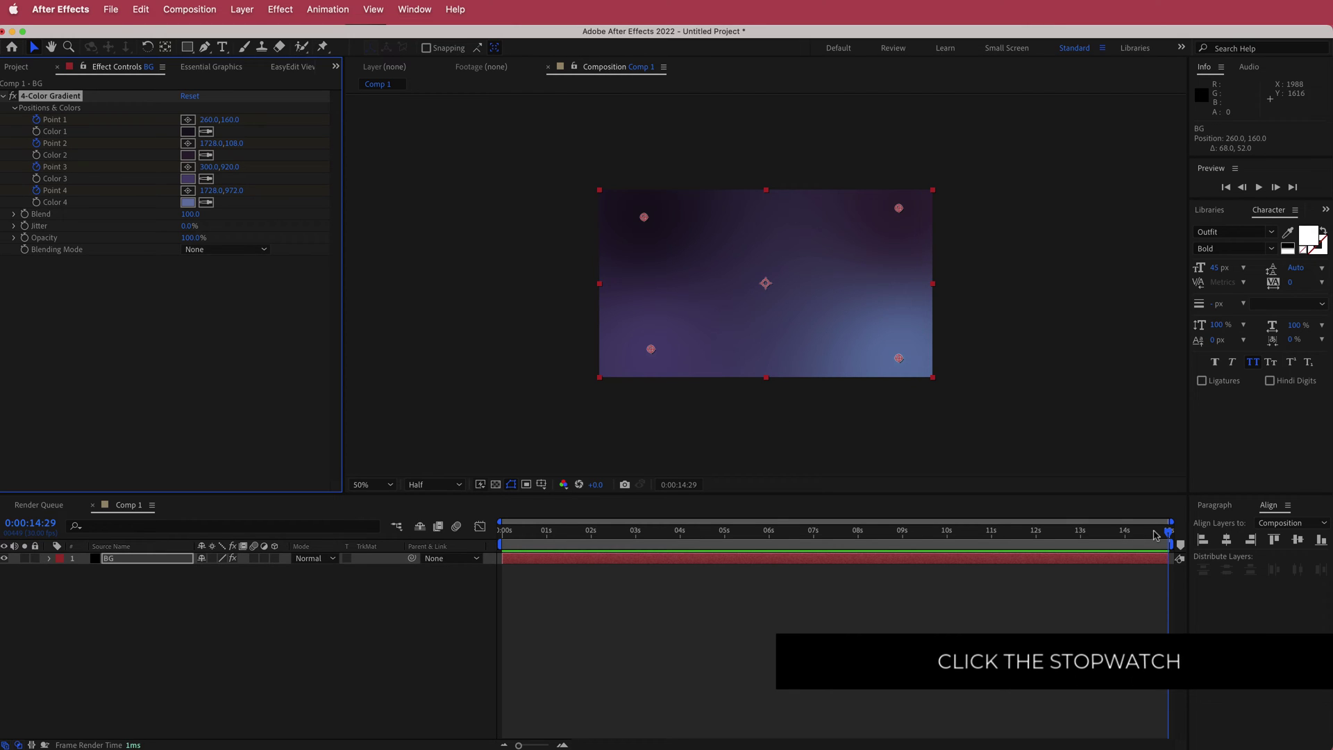
At 0:00, move all four gradient points outside the frame and scrub to preview the drift
left_click_drag(1168, 531, 502, 531)
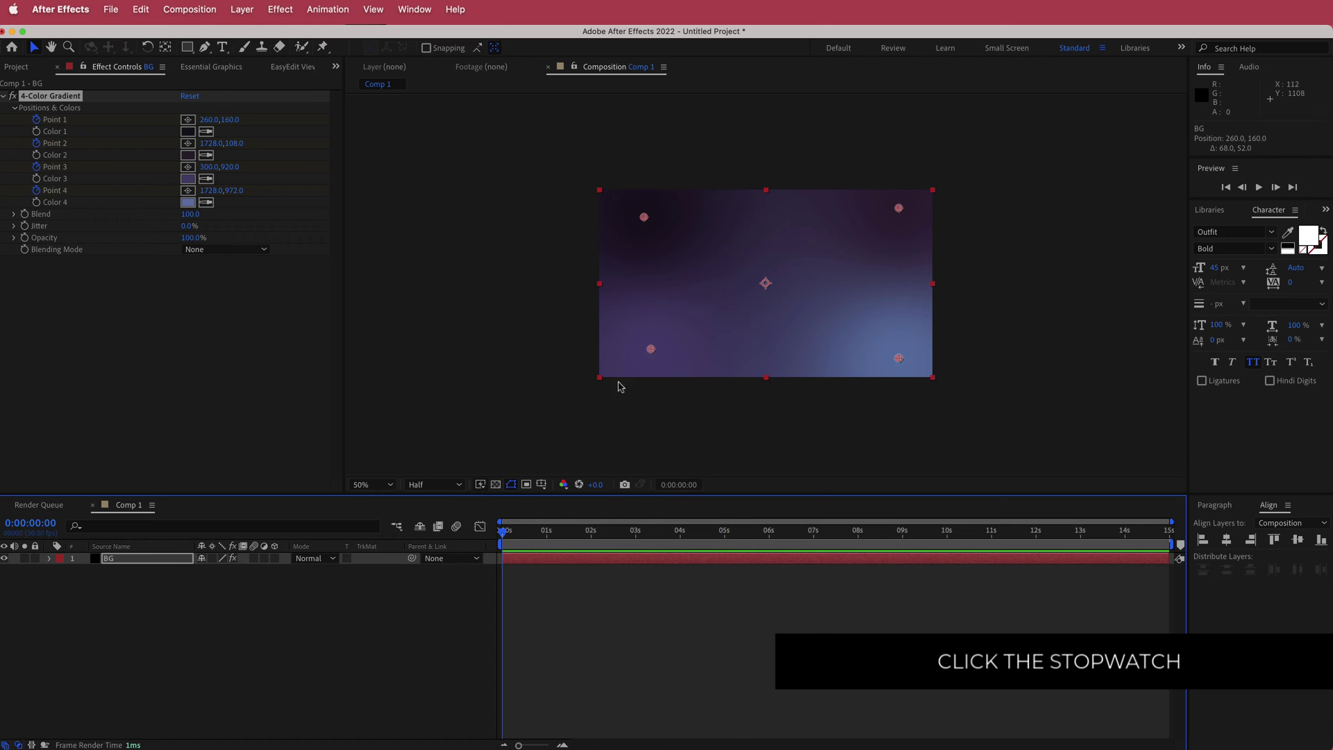
left_click_drag(651, 348, 506, 413)
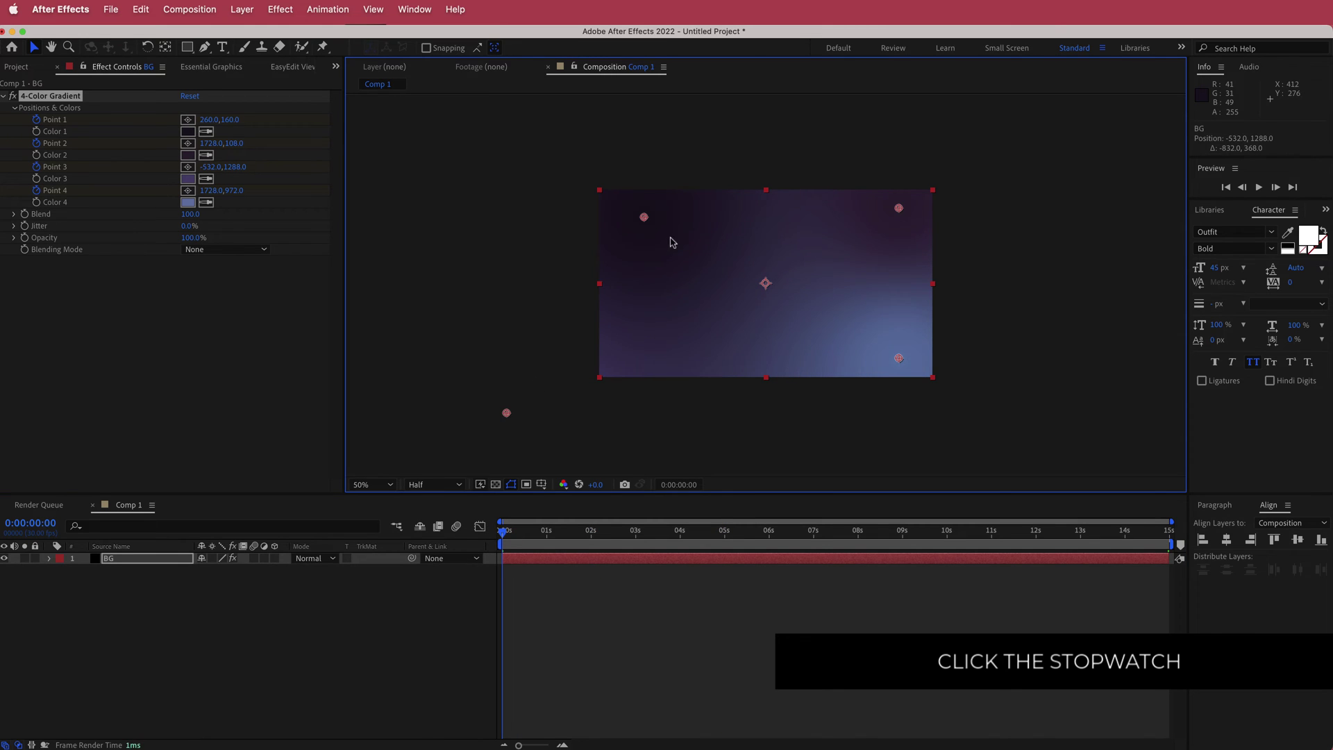
left_click_drag(644, 216, 588, 135)
left_click_drag(899, 208, 1020, 151)
left_click_drag(898, 358, 1033, 418)
left_click_drag(514, 537, 415, 510)
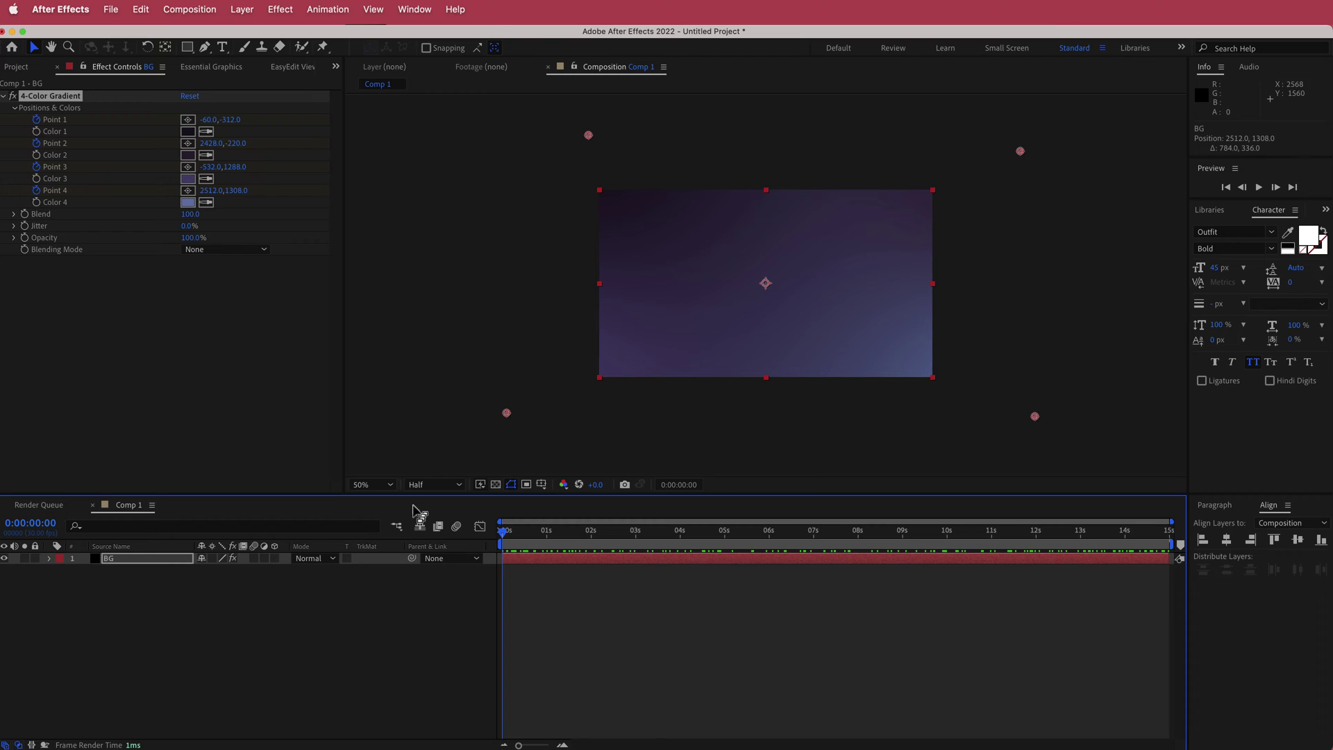
right_click(273, 583)
Add an adjustment layer above BG and apply Turbulent Displace to it
mouse_move(348, 591)
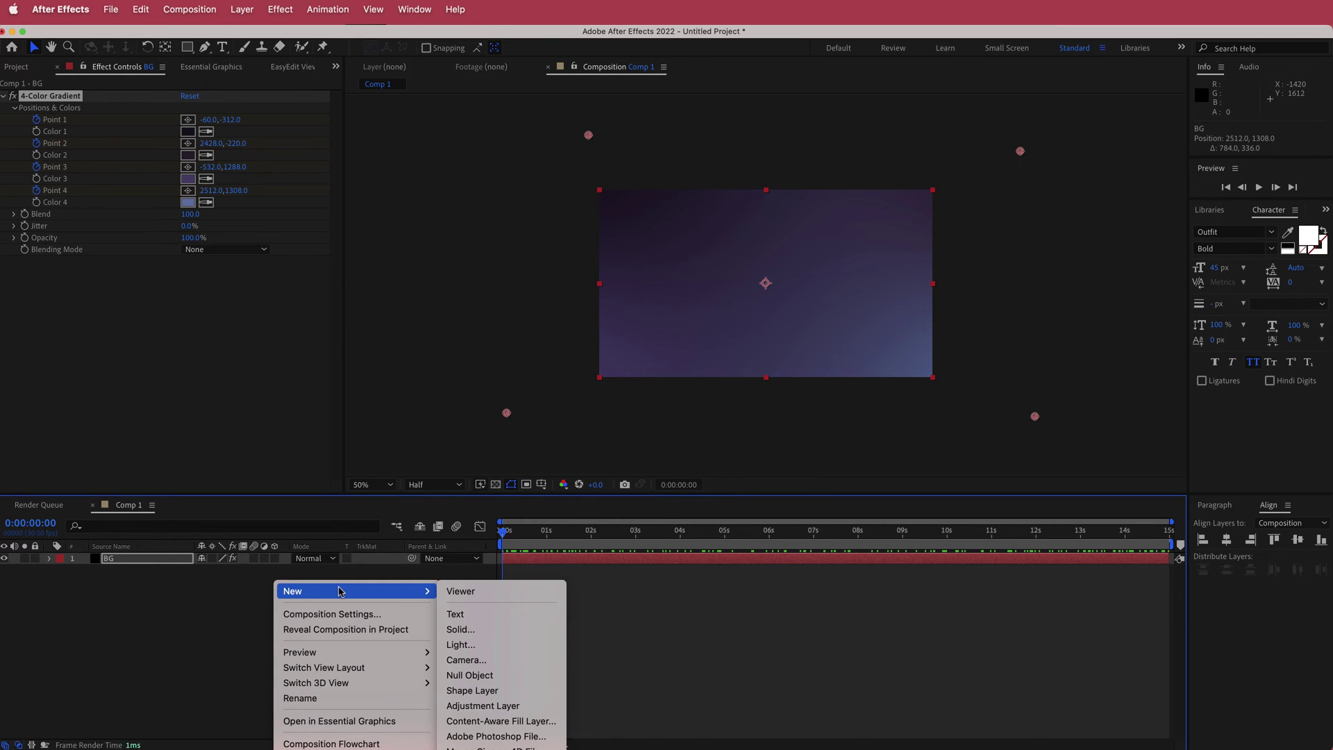
left_click(514, 707)
key("ctrl+space")
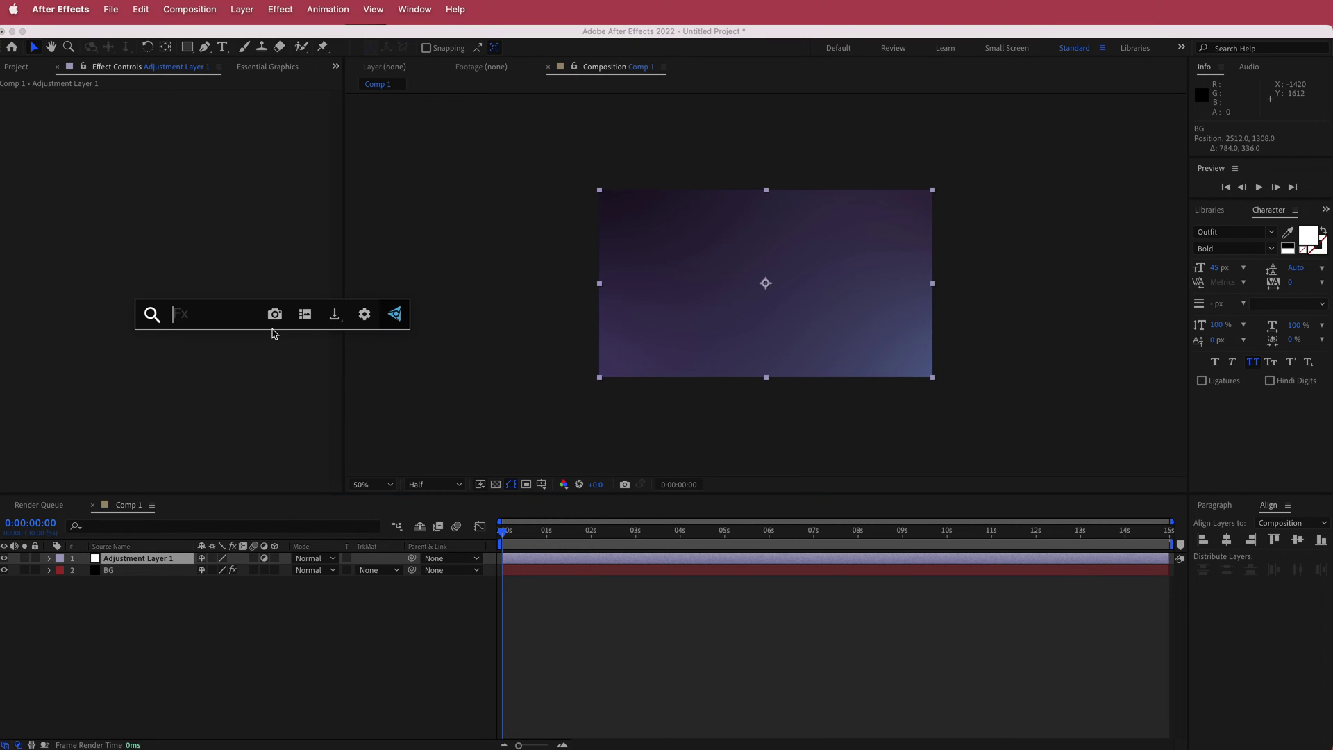
type("tu")
key("Return")
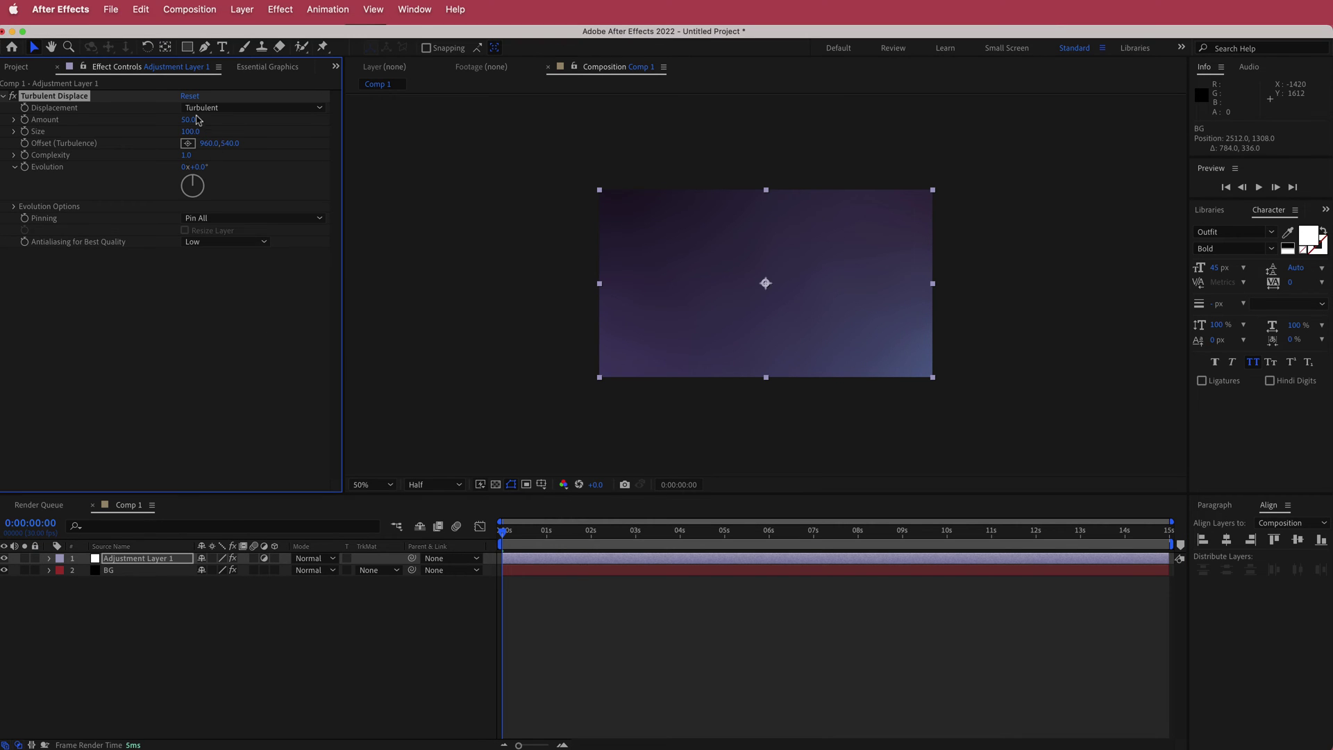
Set Turbulent Displace Amount to 300 and Size to 500
left_click(189, 120)
key("Return")
left_click(189, 131)
type("500")
key("Return")
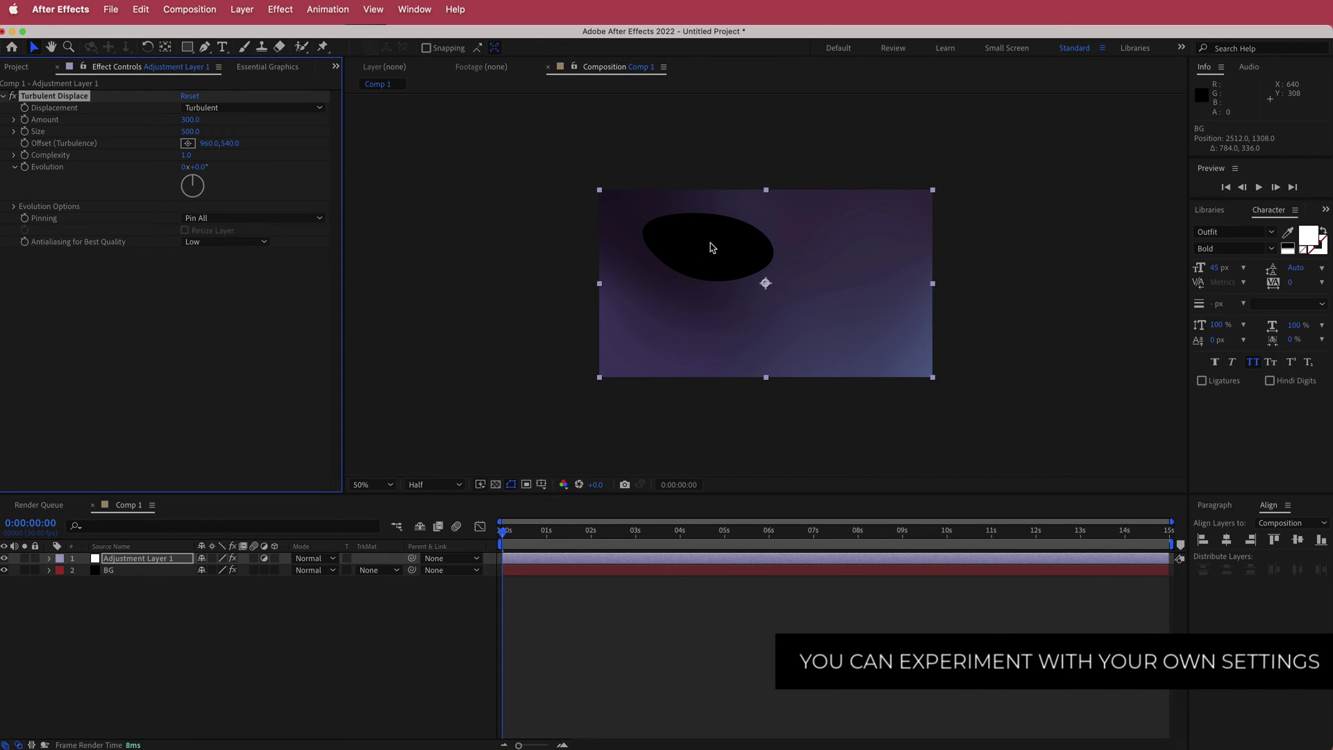
Drive Turbulent Displace Evolution with the expression time*200 and scrub to preview it
left_click(25, 167, "alt")
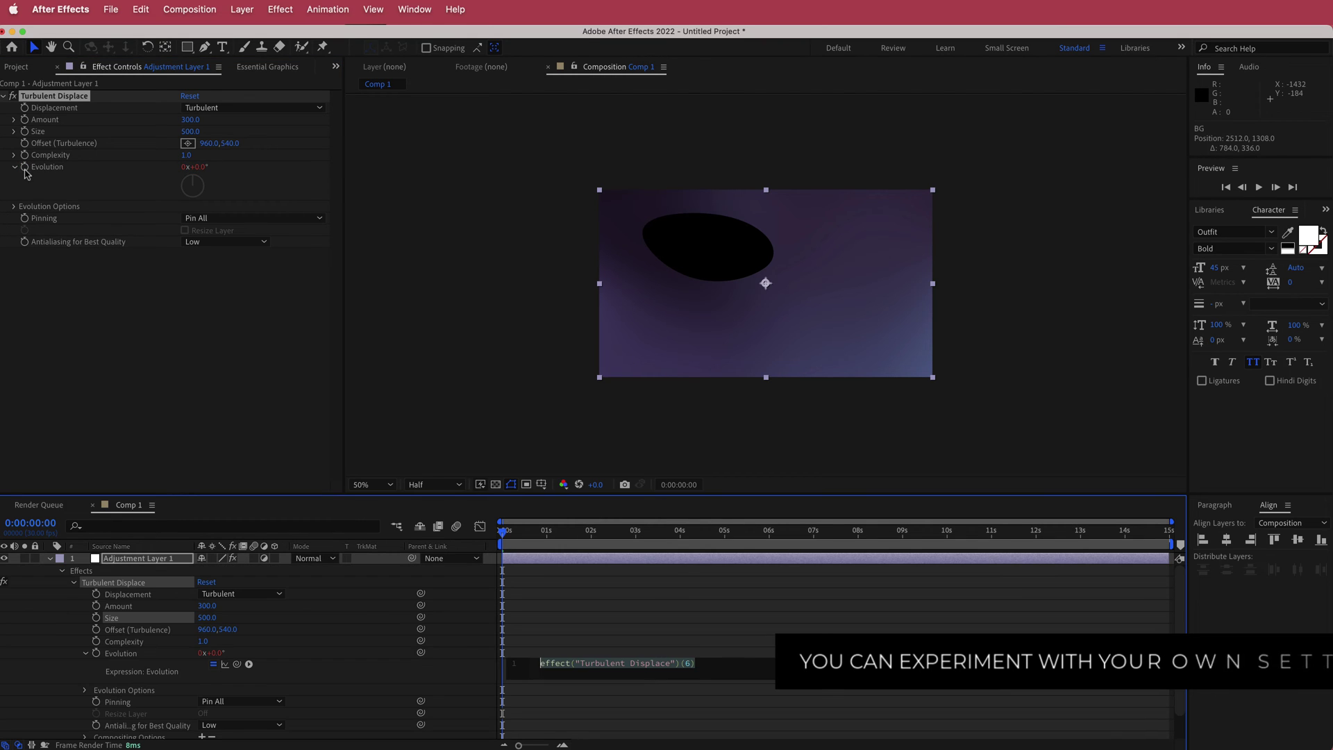
type("time*")
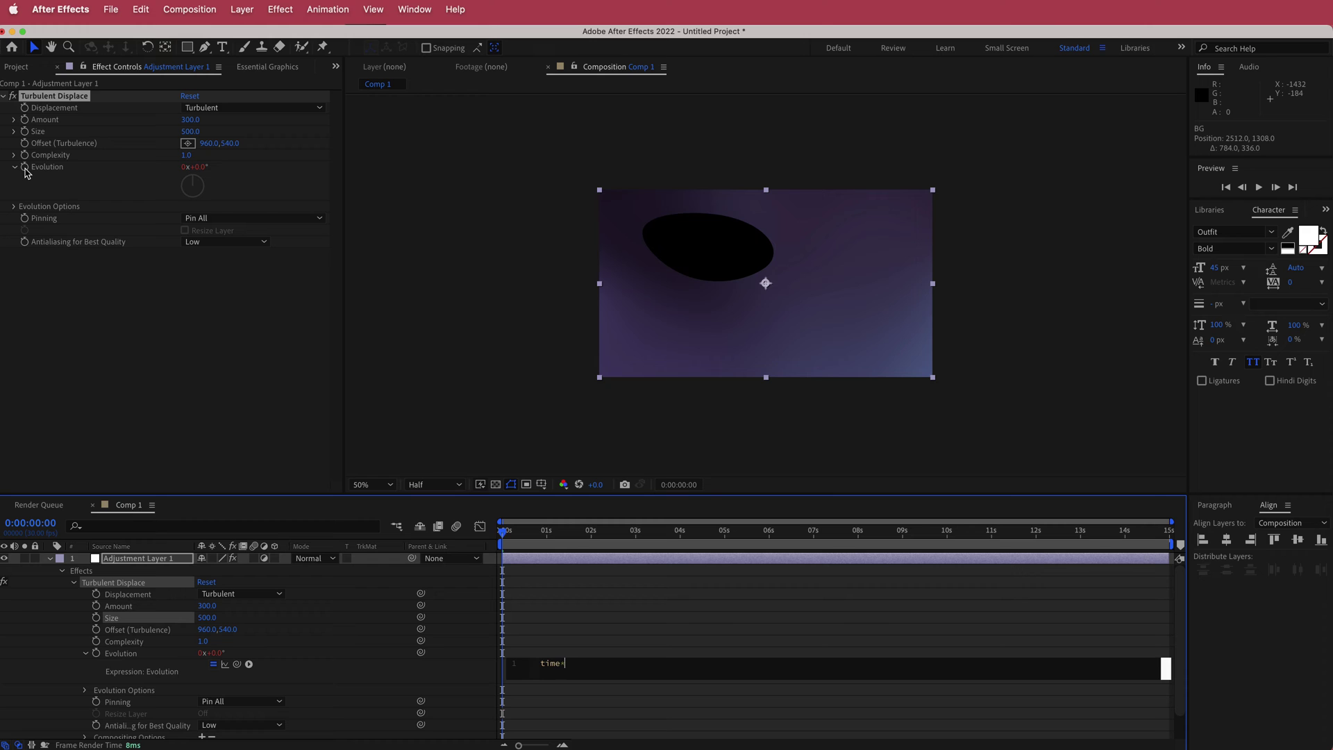
type("200")
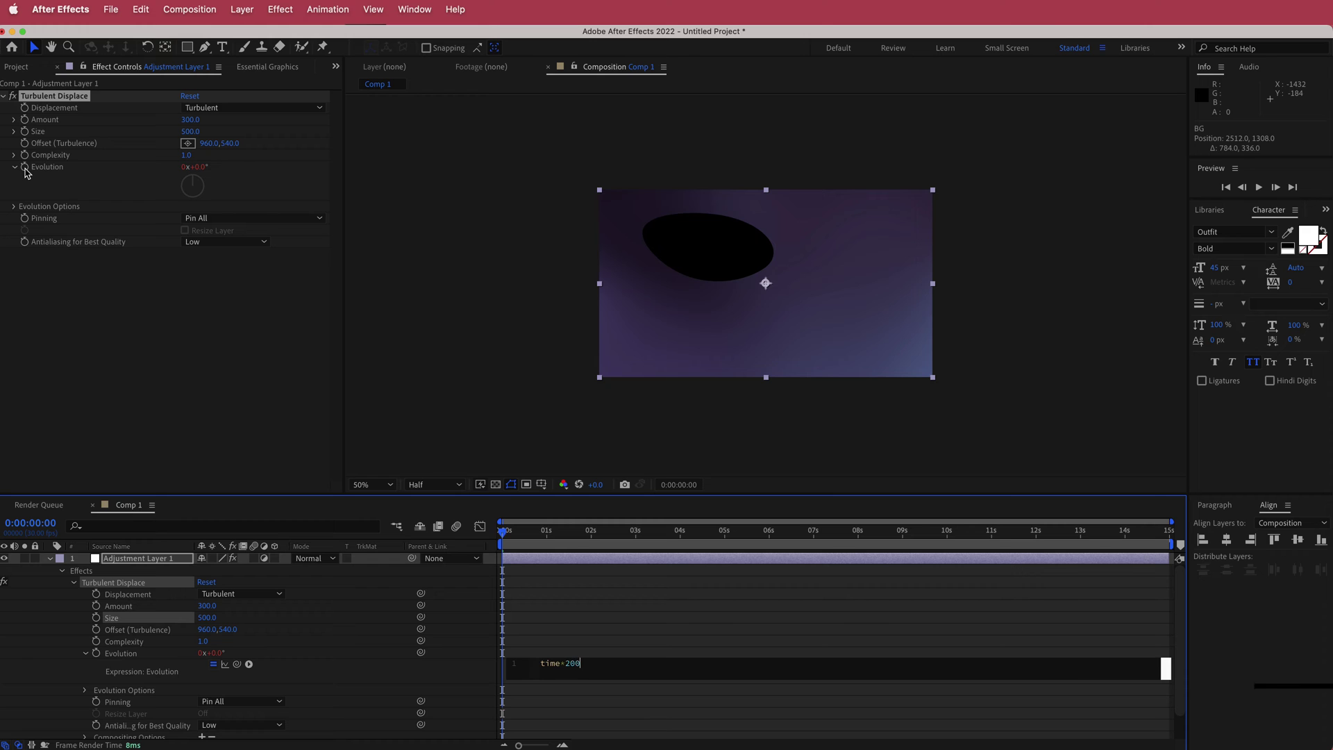
left_click(529, 538)
left_click_drag(529, 539, 706, 525)
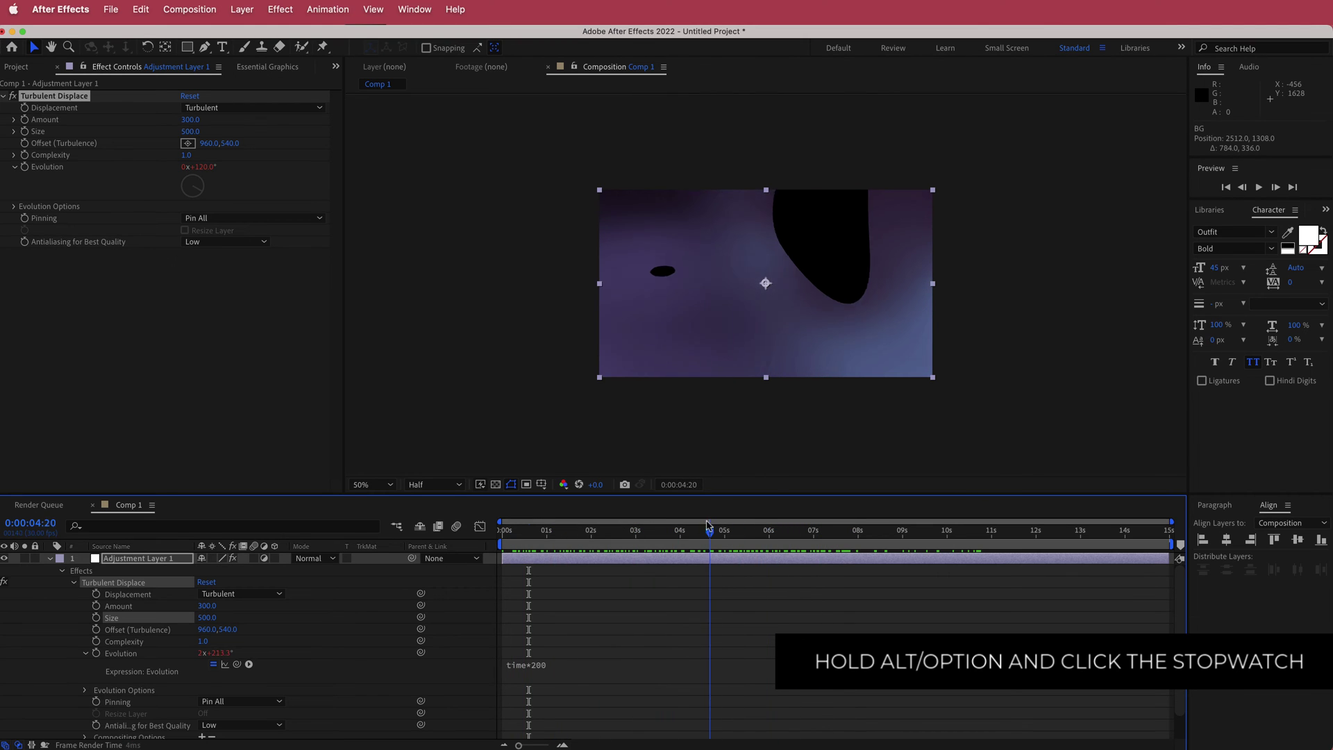
Change the Turbulent Displace displacement type to Twist
left_click(255, 109)
left_click(241, 154)
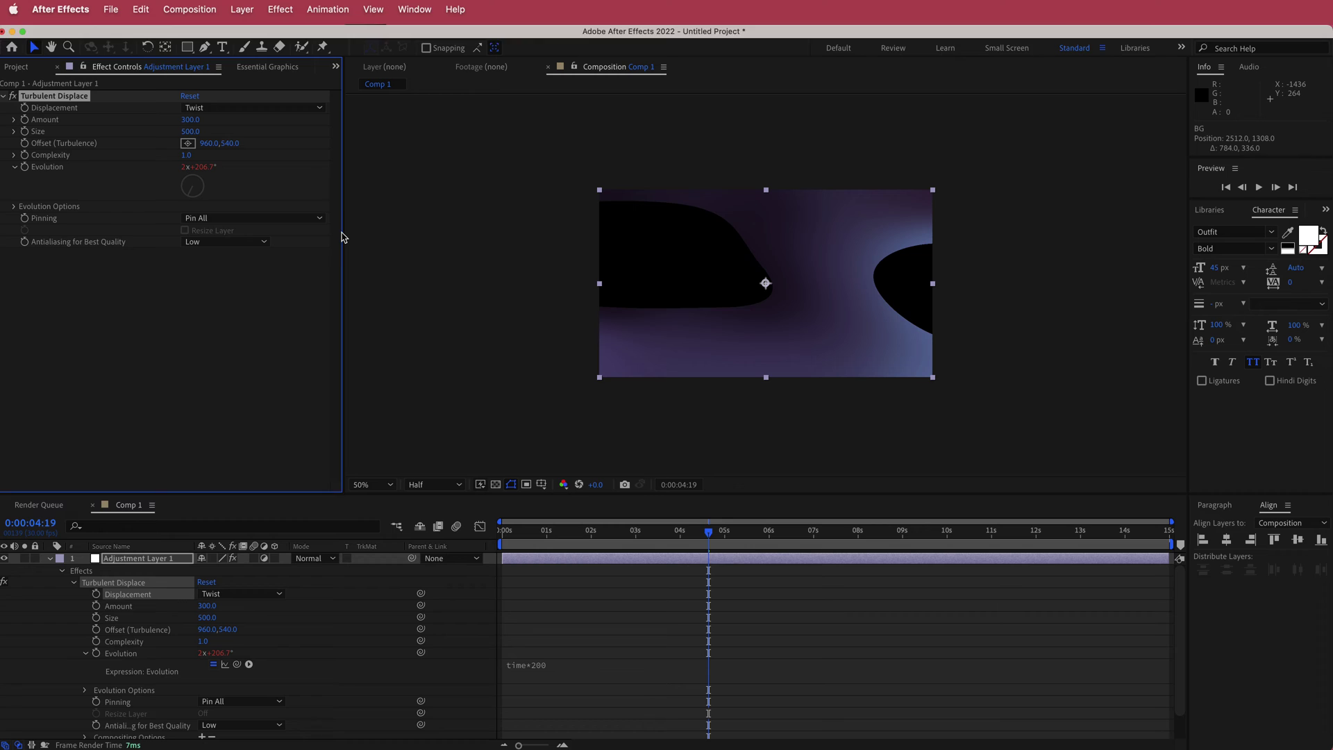
key("ctrl+space")
Apply Motion Tile above Turbulent Displace with Output Width and Height of 600
type("mot")
left_click(287, 263)
left_click_drag(61, 255, 63, 98)
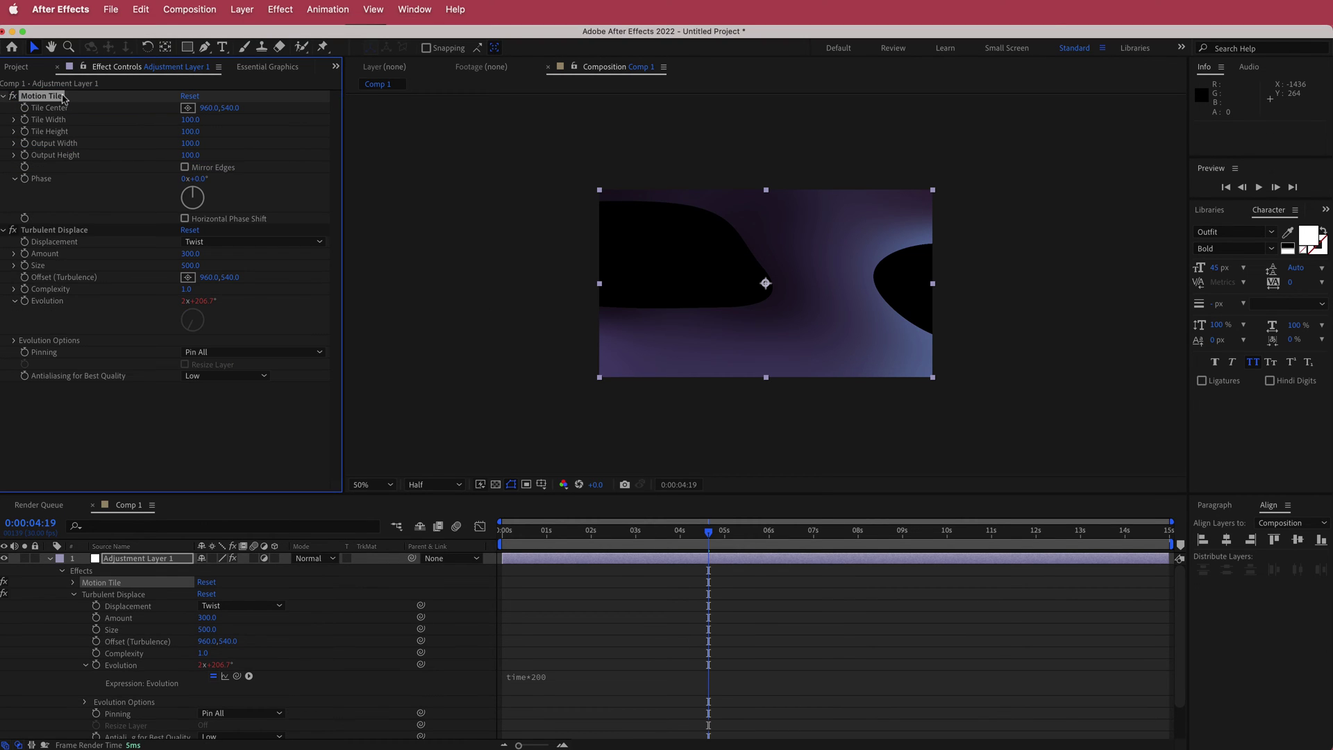
left_click(189, 143)
type("600")
key("Return")
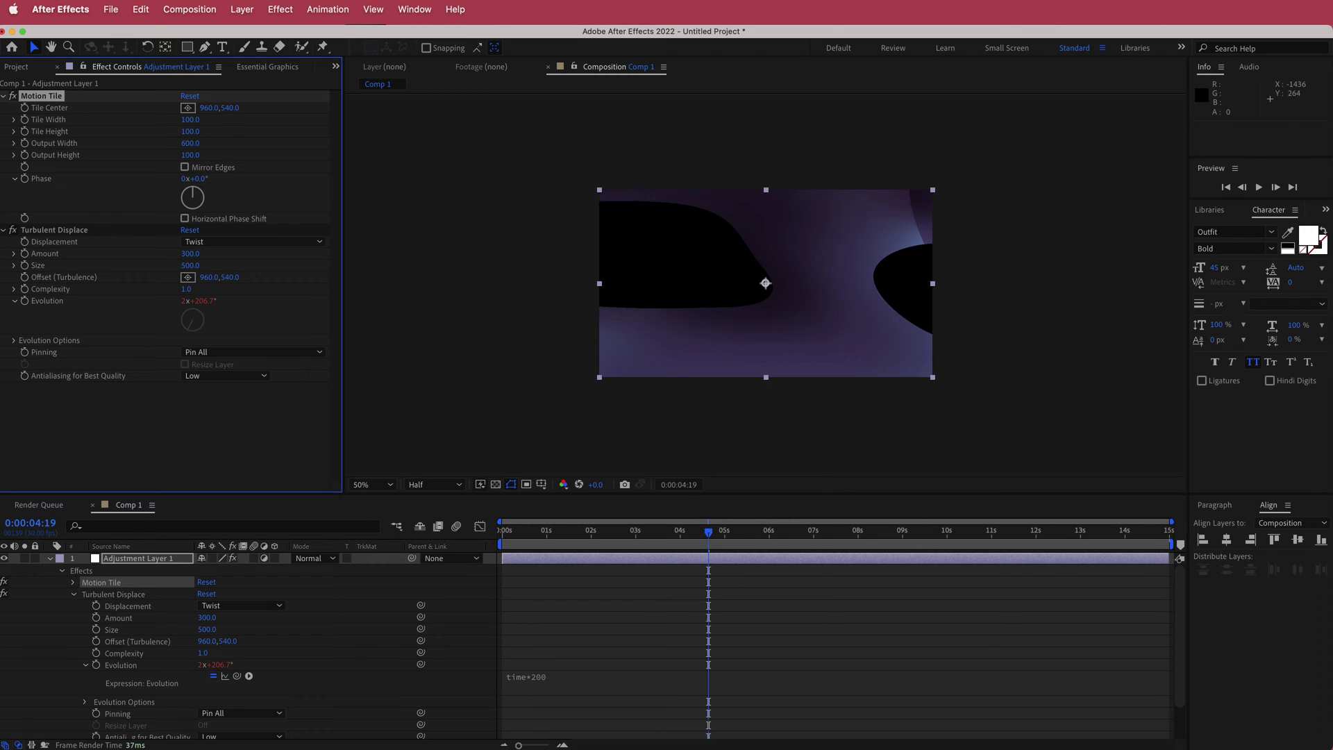
left_click(191, 154)
key("Return")
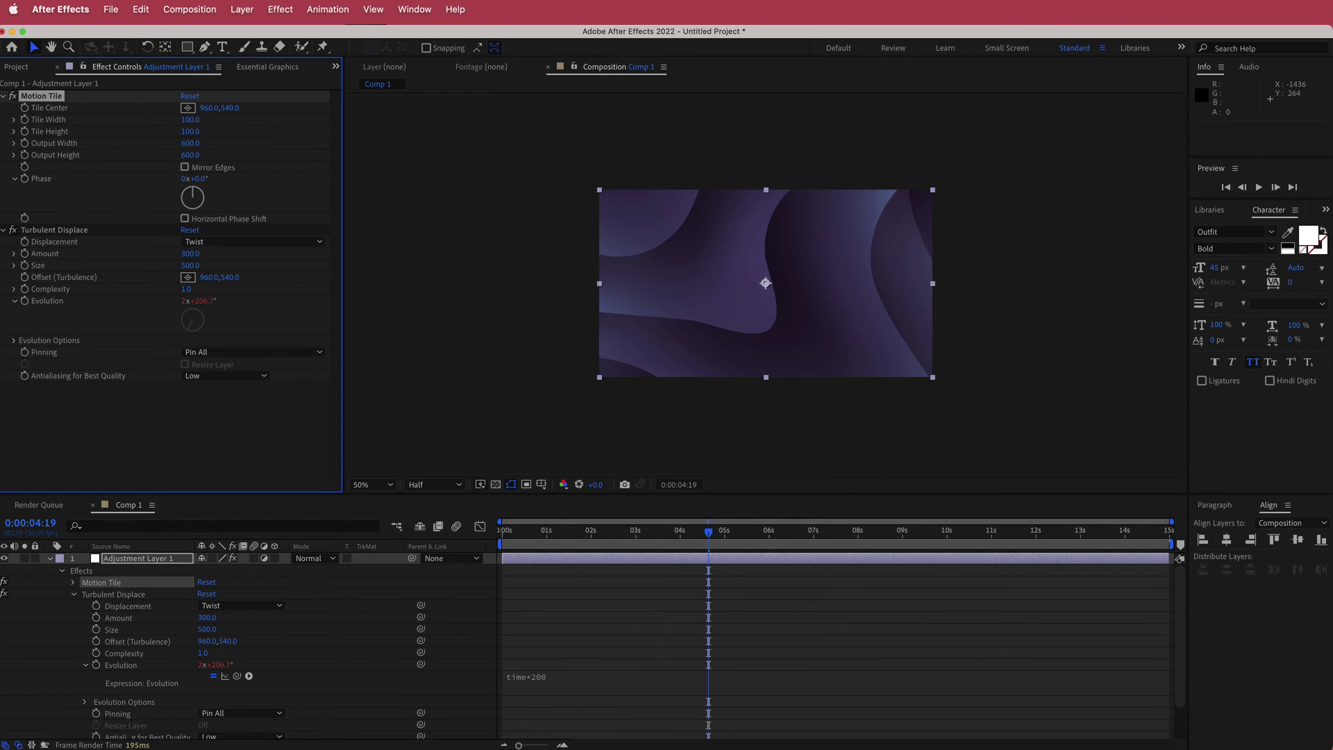
Enable Mirror Edges after previewing the tiling, then collapse and select both layers
key("space")
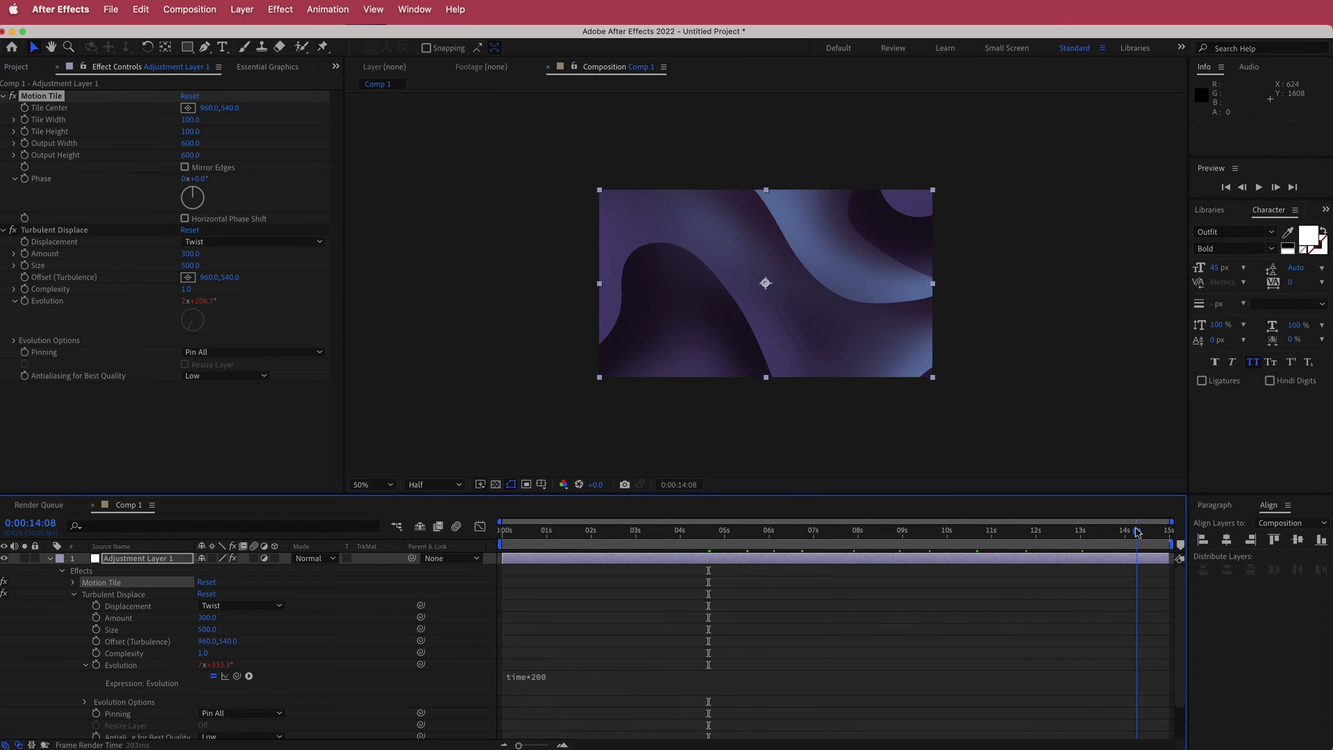
key("space")
left_click_drag(725, 538, 879, 536)
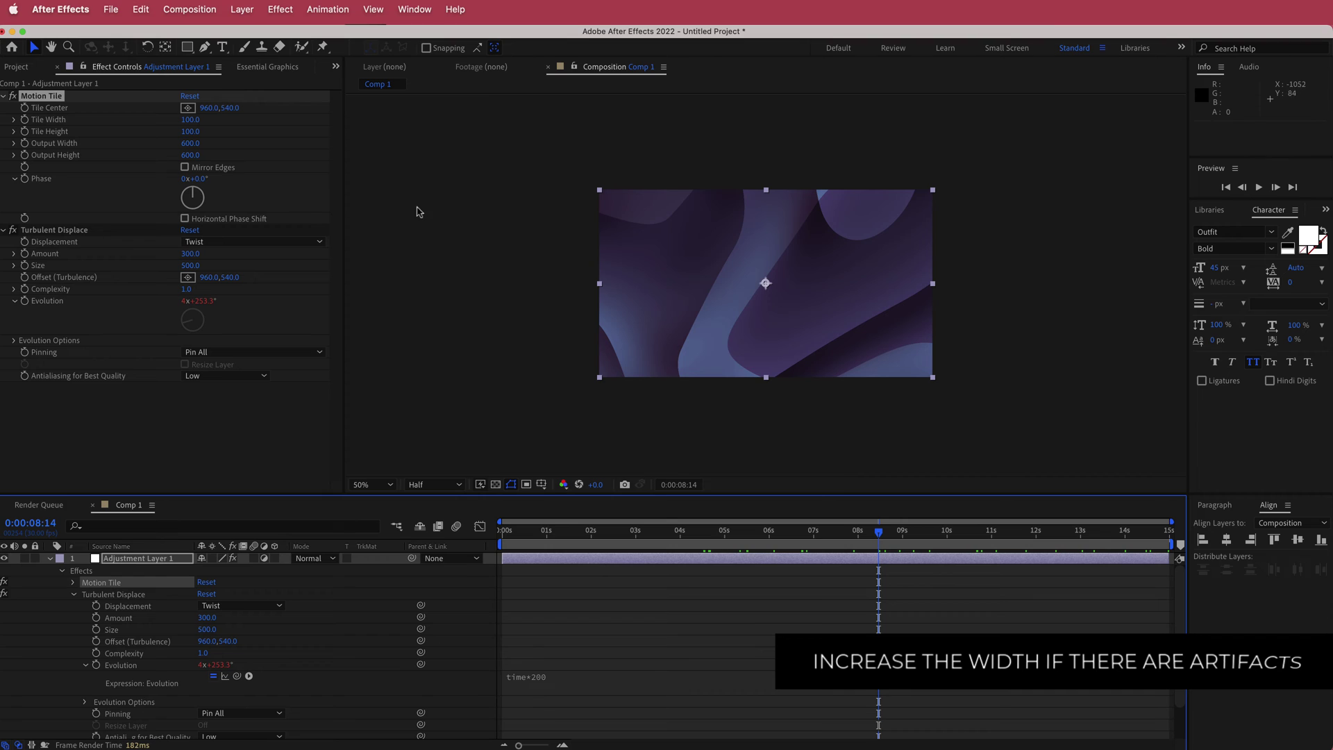
left_click(185, 168)
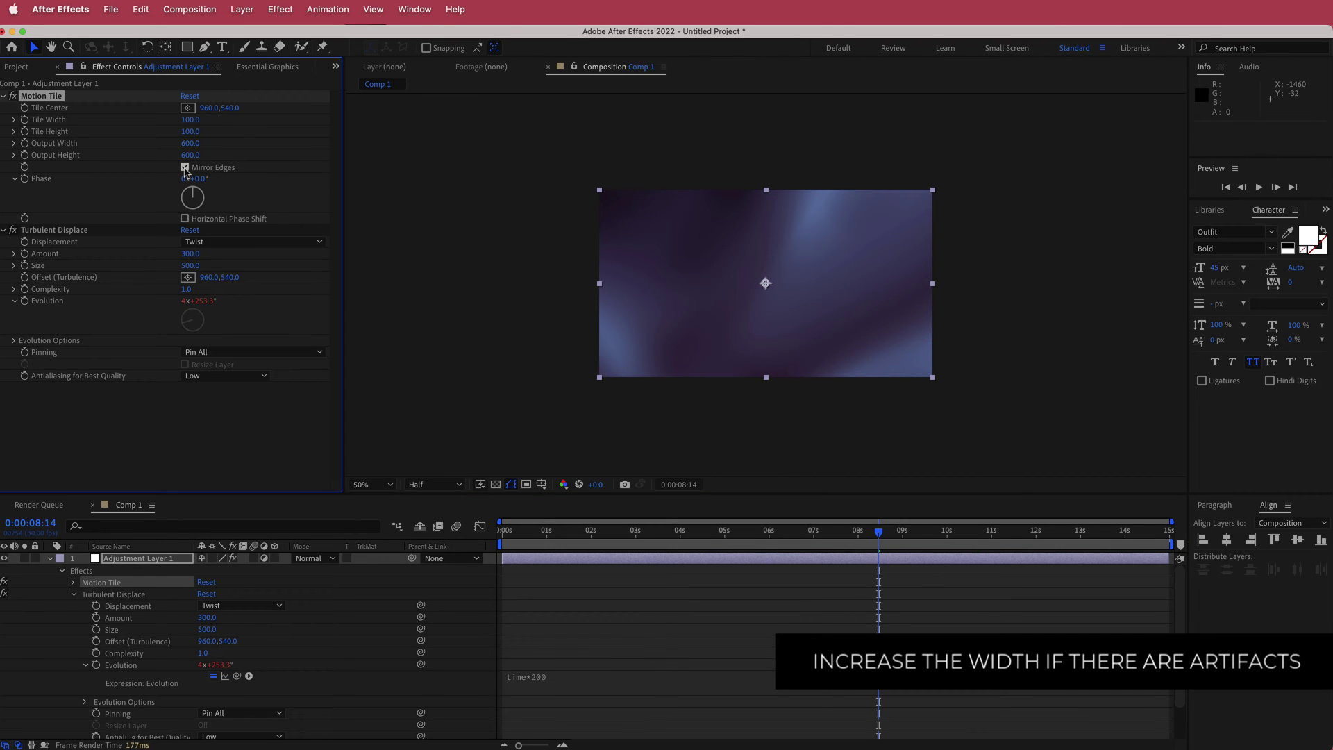
left_click(883, 534)
mouse_move(883, 534)
left_mouse_down()
mouse_move(554, 534)
mouse_move(880, 534)
left_mouse_up()
left_click(49, 559)
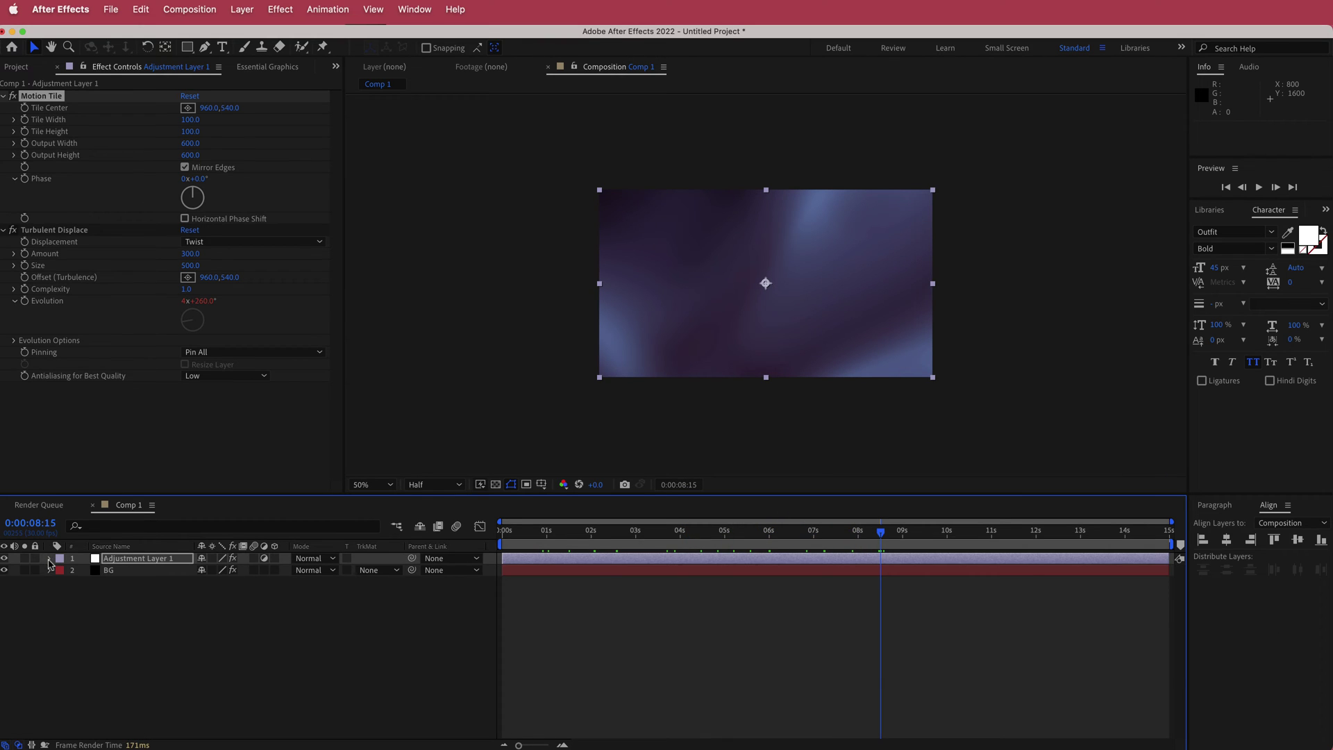
left_click_drag(169, 593, 141, 559)
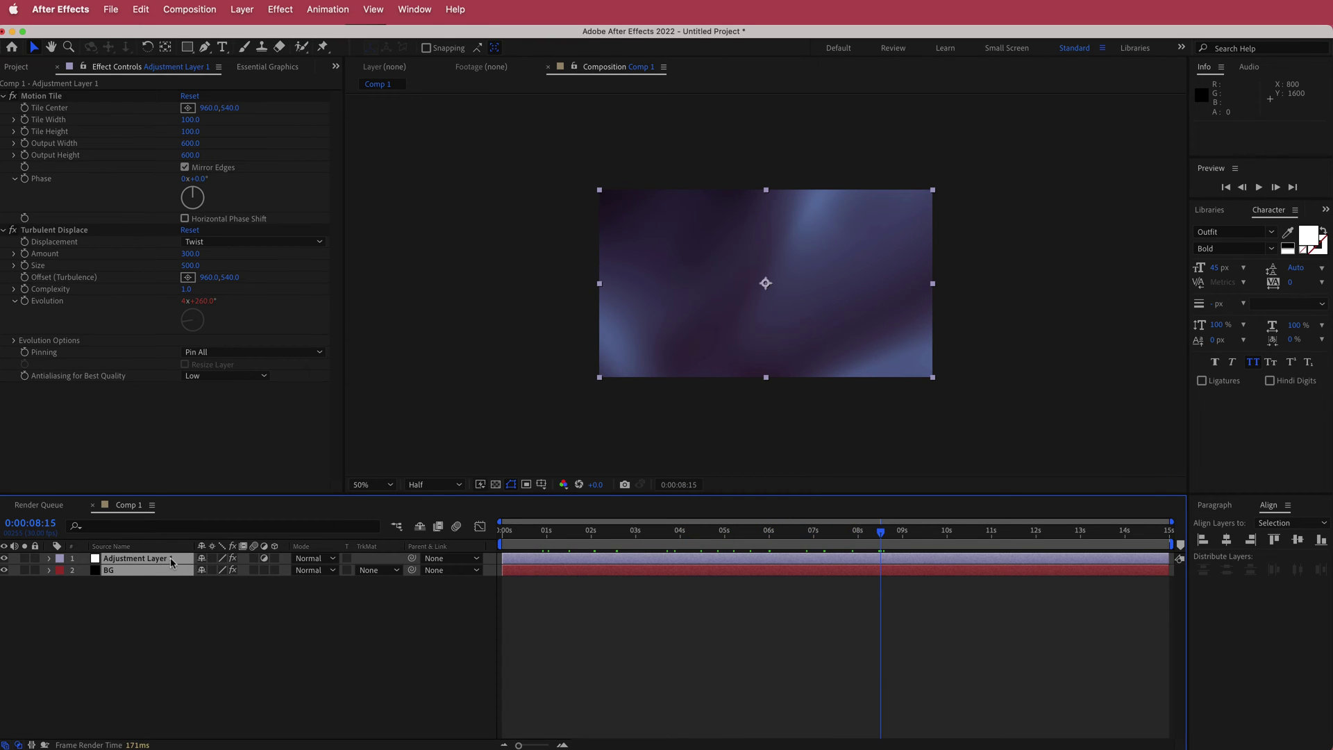
Pre-compose the adjustment layer and BG into a comp named BACKGROUND, fitted to the viewer
left_click(242, 9)
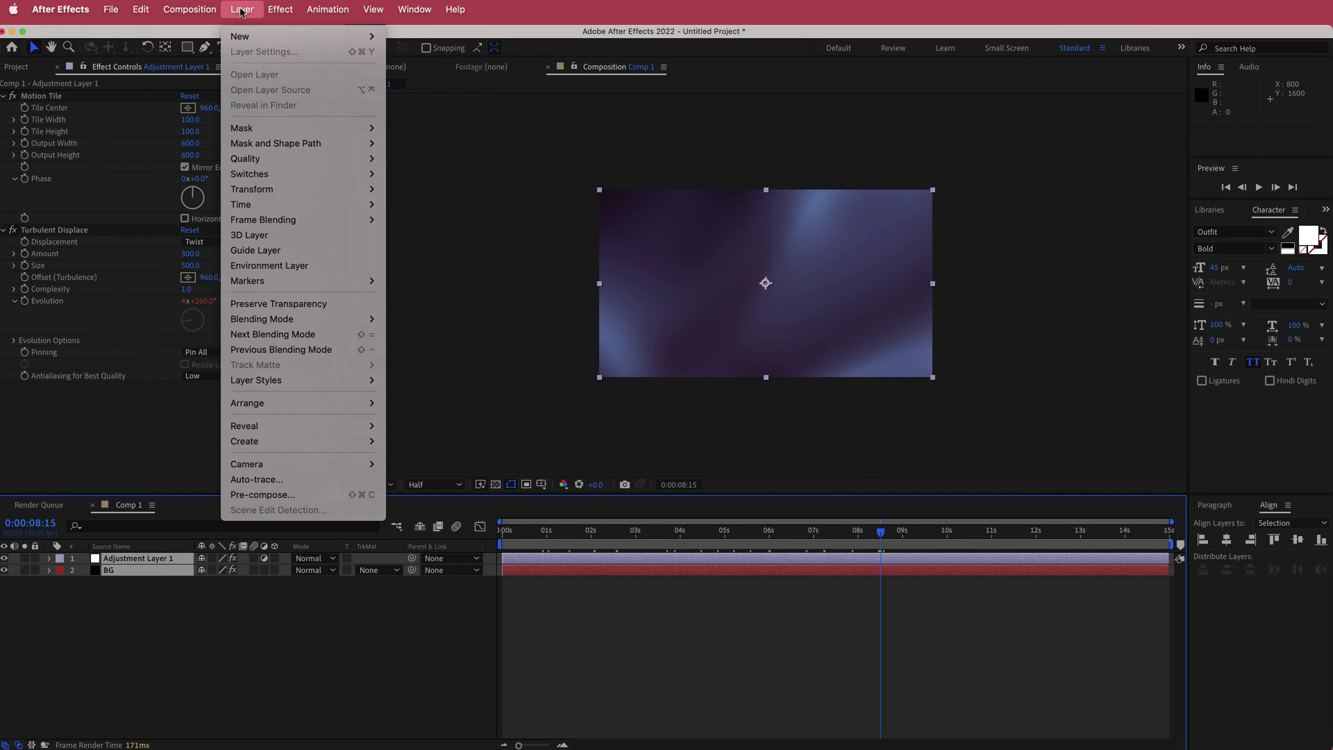
left_click(342, 493)
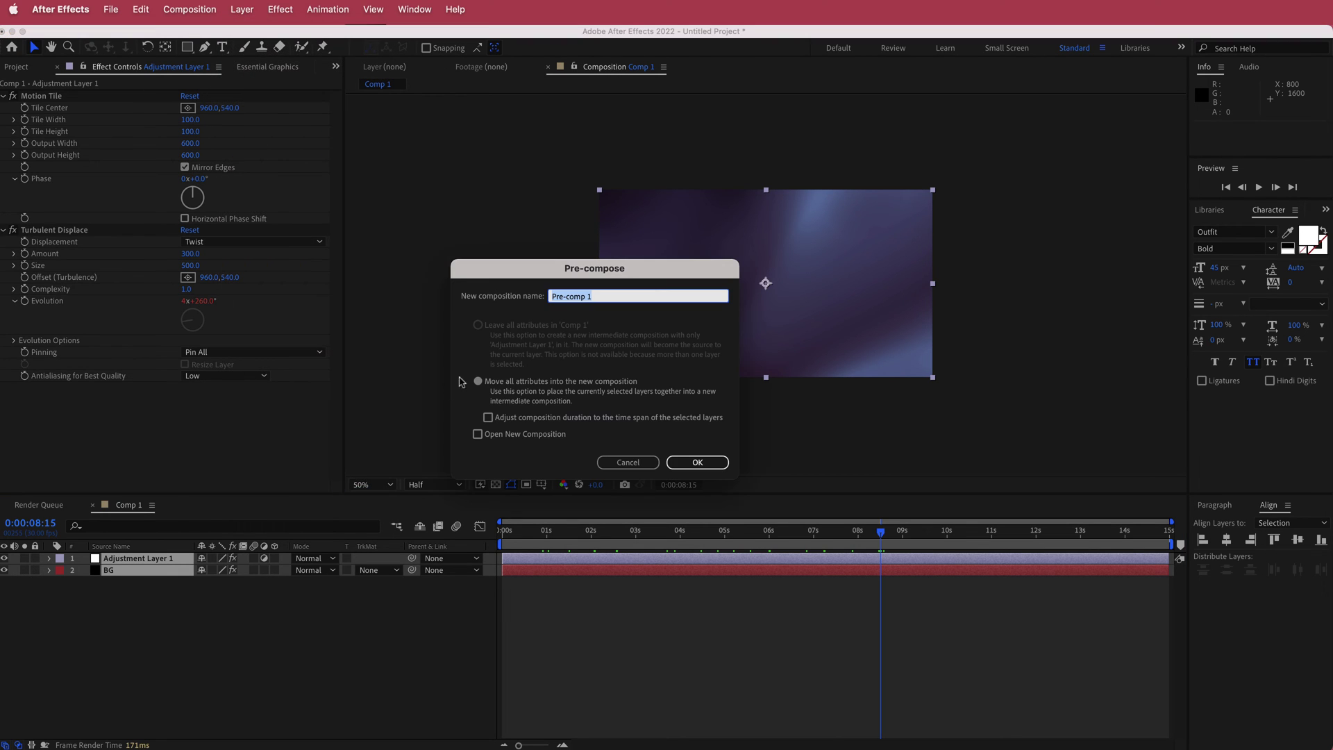
type("BACKGROUND")
key("Return")
left_click(373, 484)
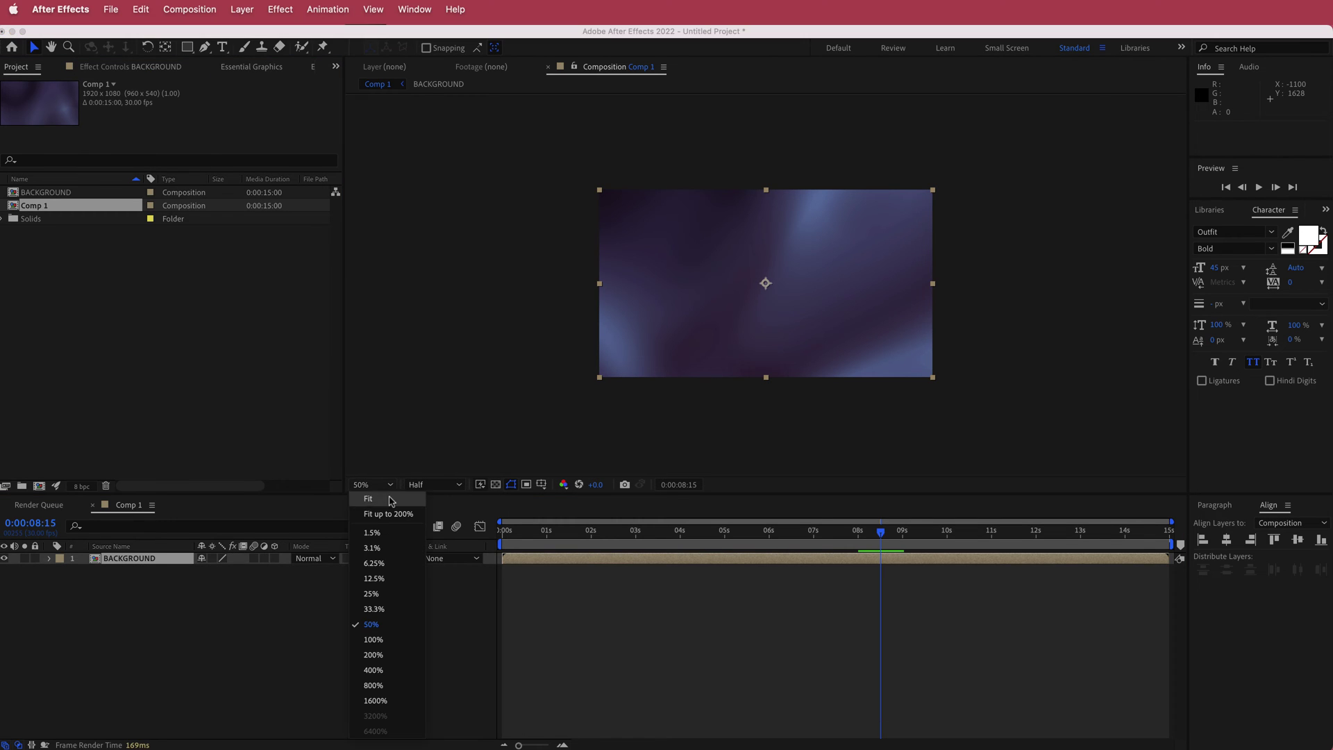
left_click(396, 524)
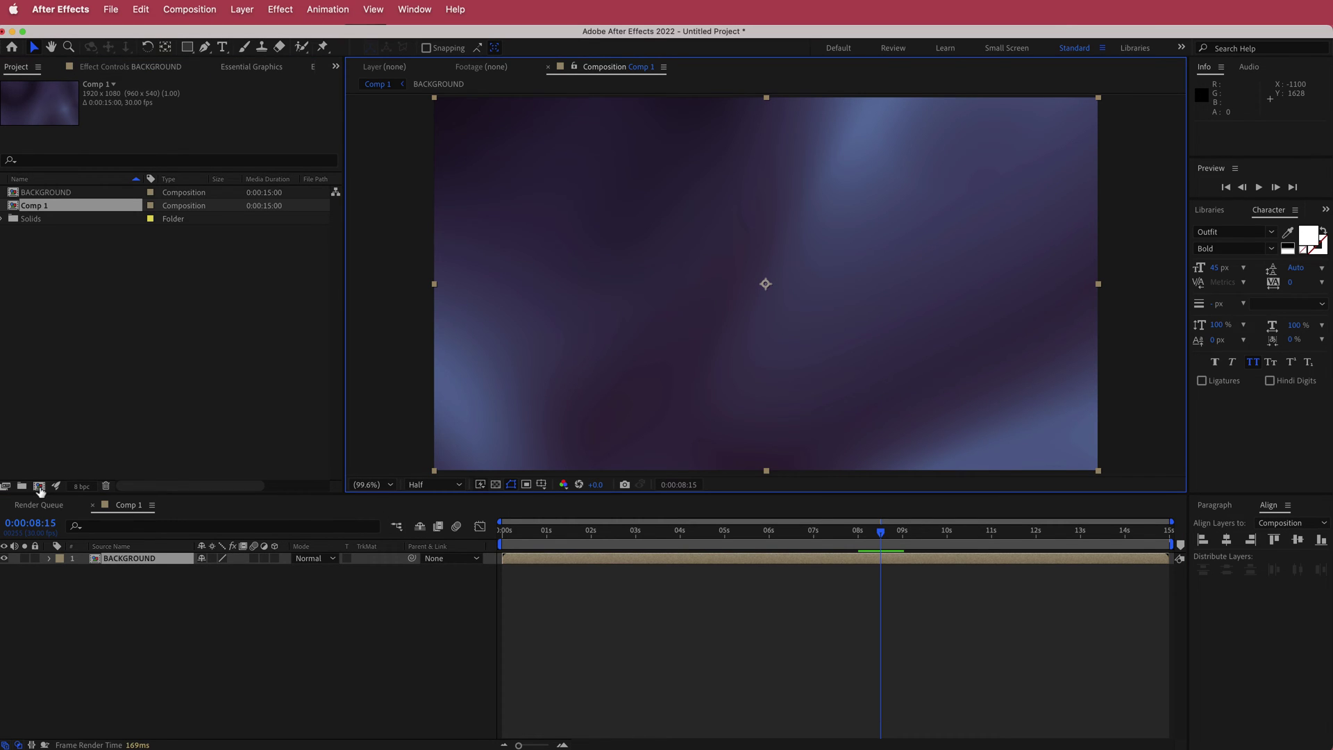
Create a new composition named DIGITAL BACKGROUND
left_click(39, 487)
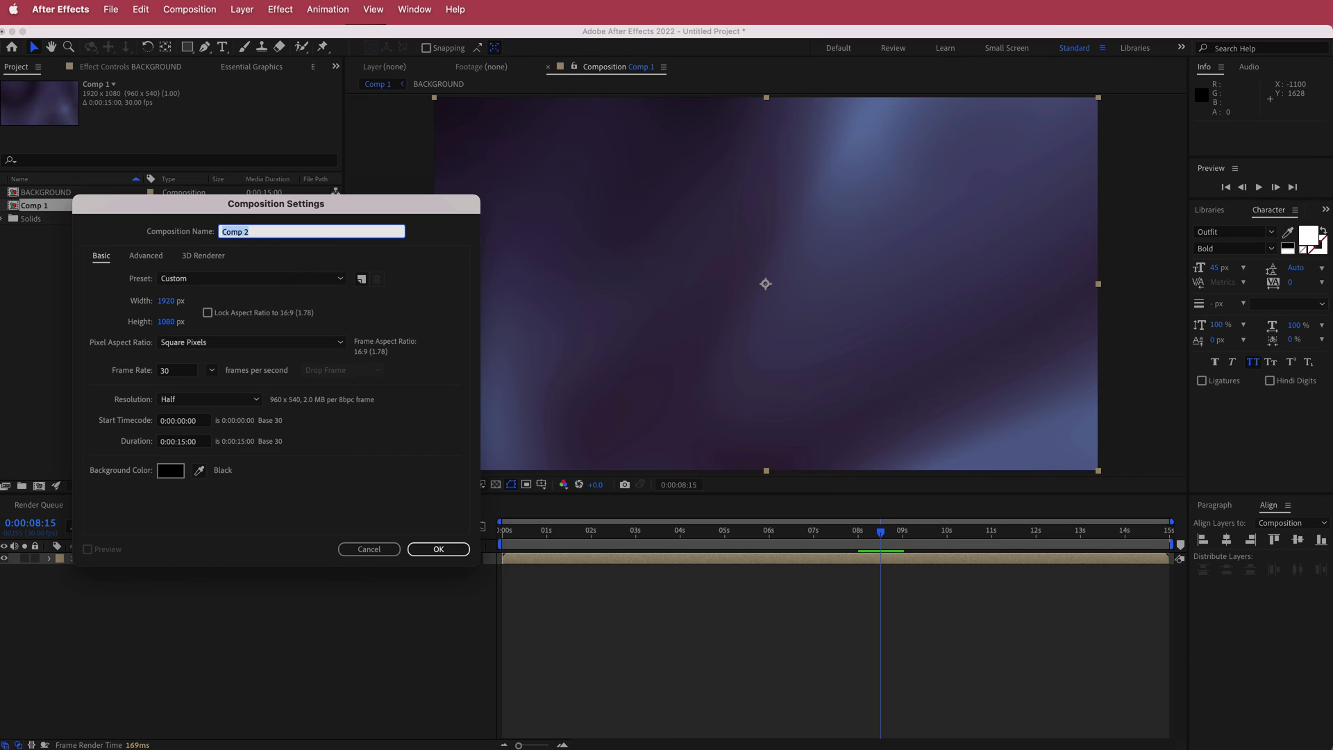
type("DIGITAL BACKGROUND")
key("Return")
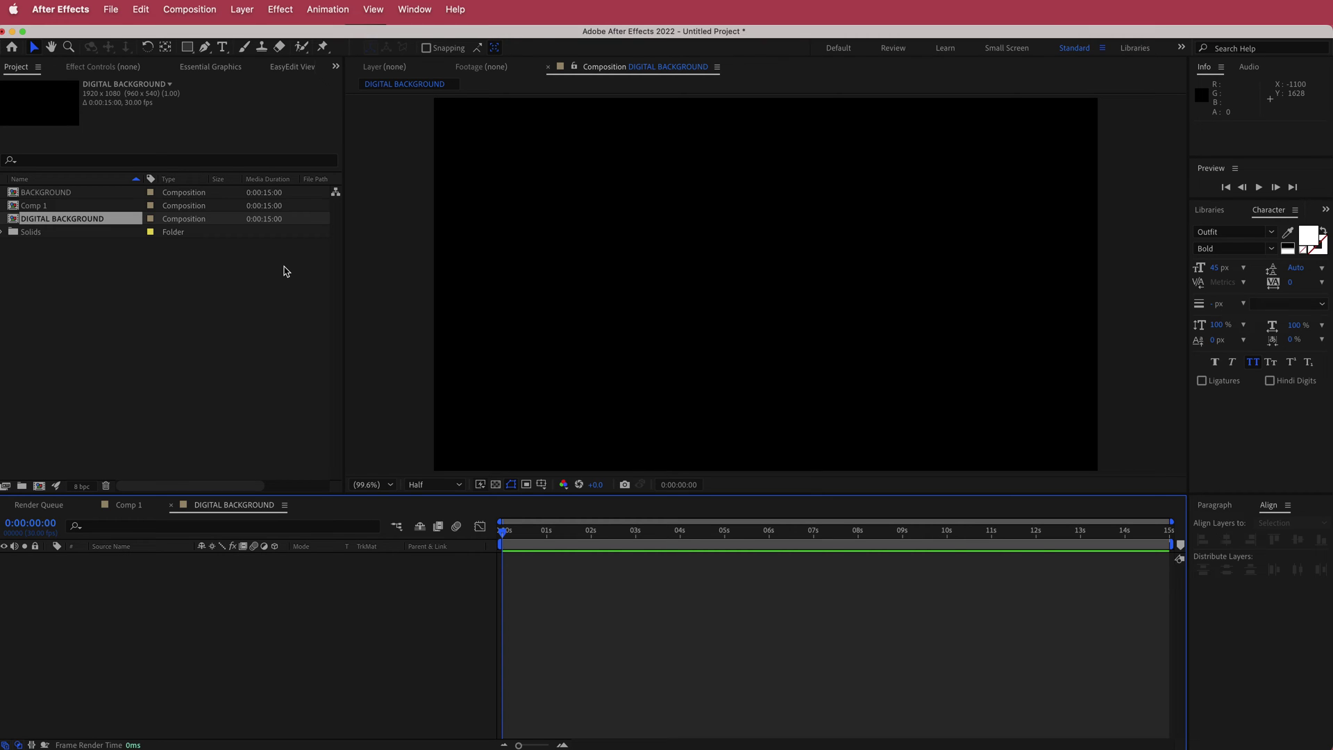
Add a black solid named BG to DIGITAL BACKGROUND
right_click(363, 571)
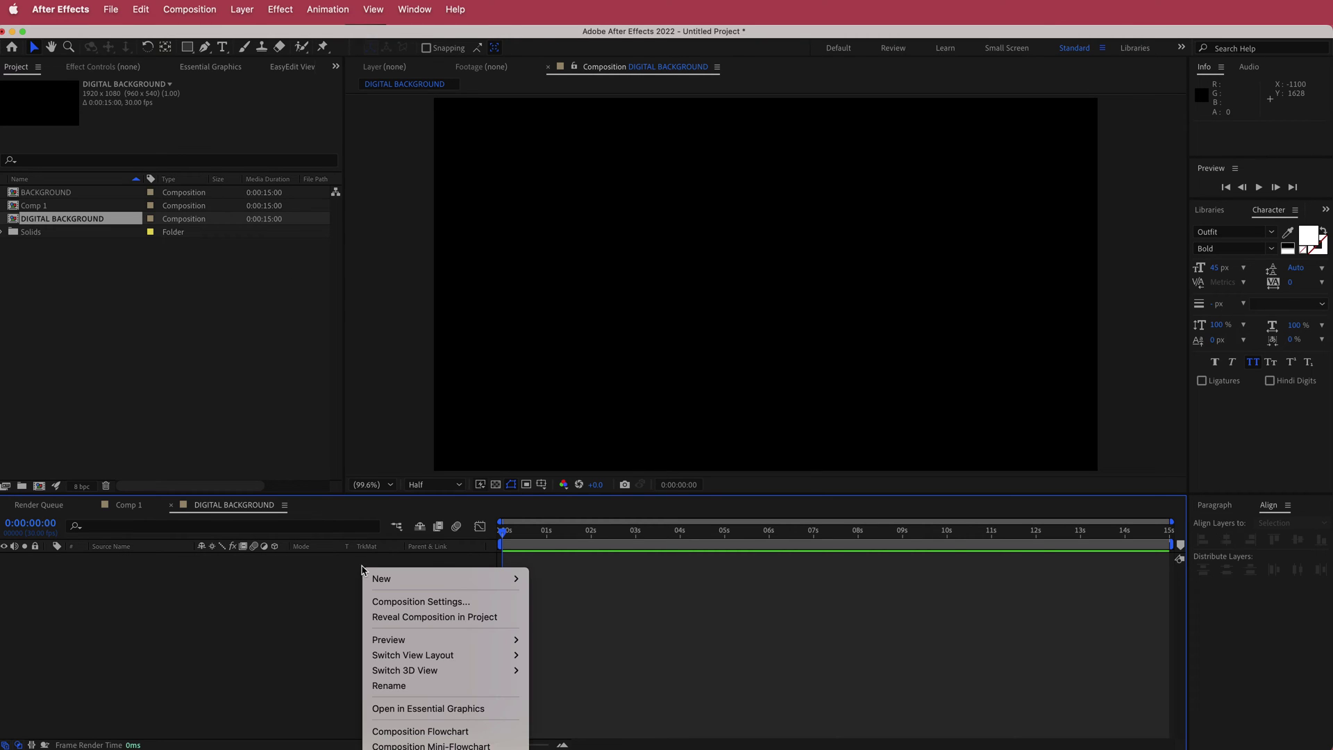
mouse_move(390, 579)
left_click(577, 622)
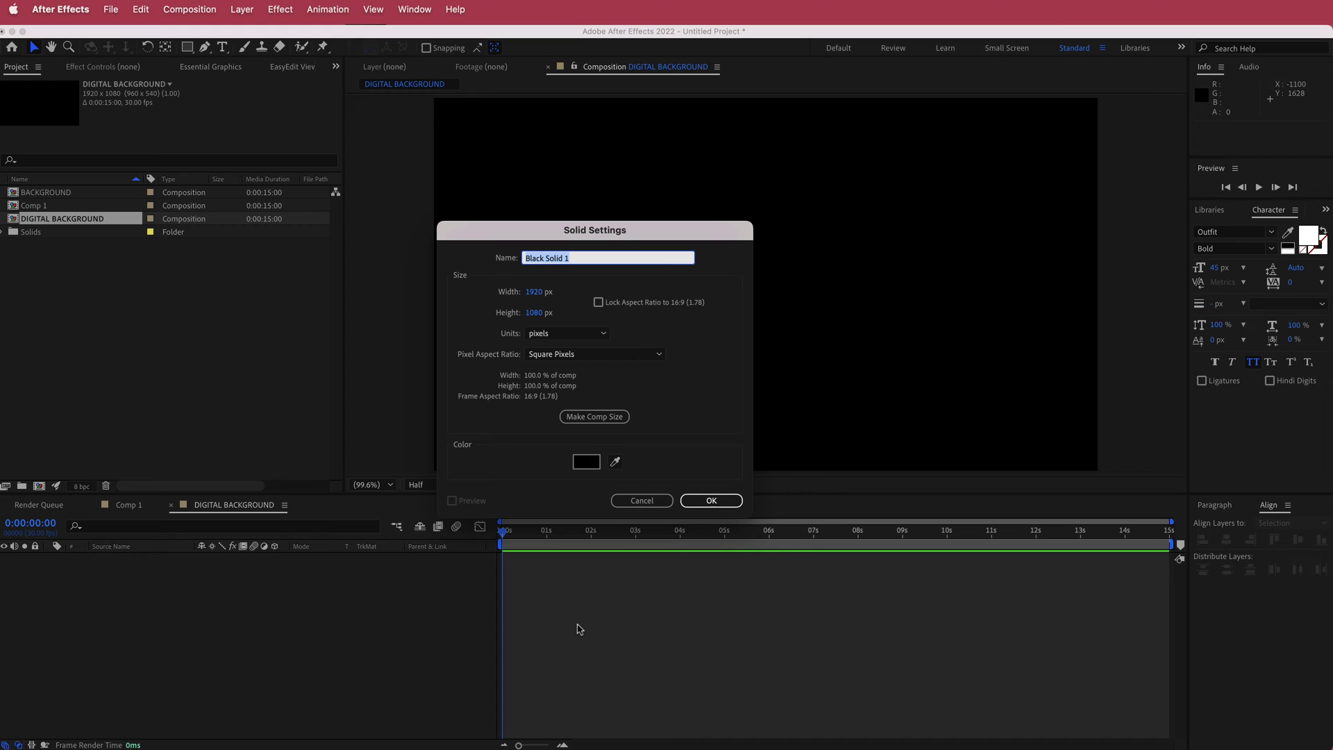
type("BG")
key("Return")
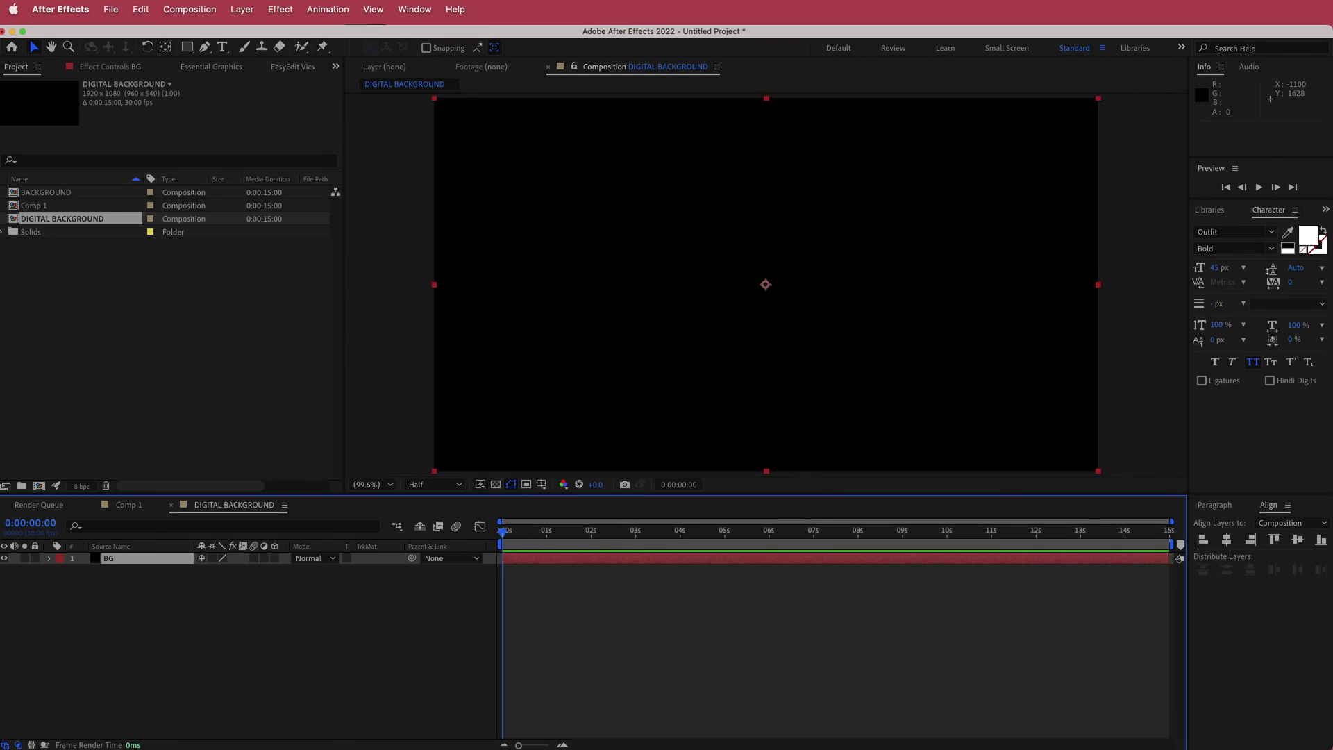
Add a second black solid named FRACTAL above BG
right_click(432, 578)
mouse_move(447, 587)
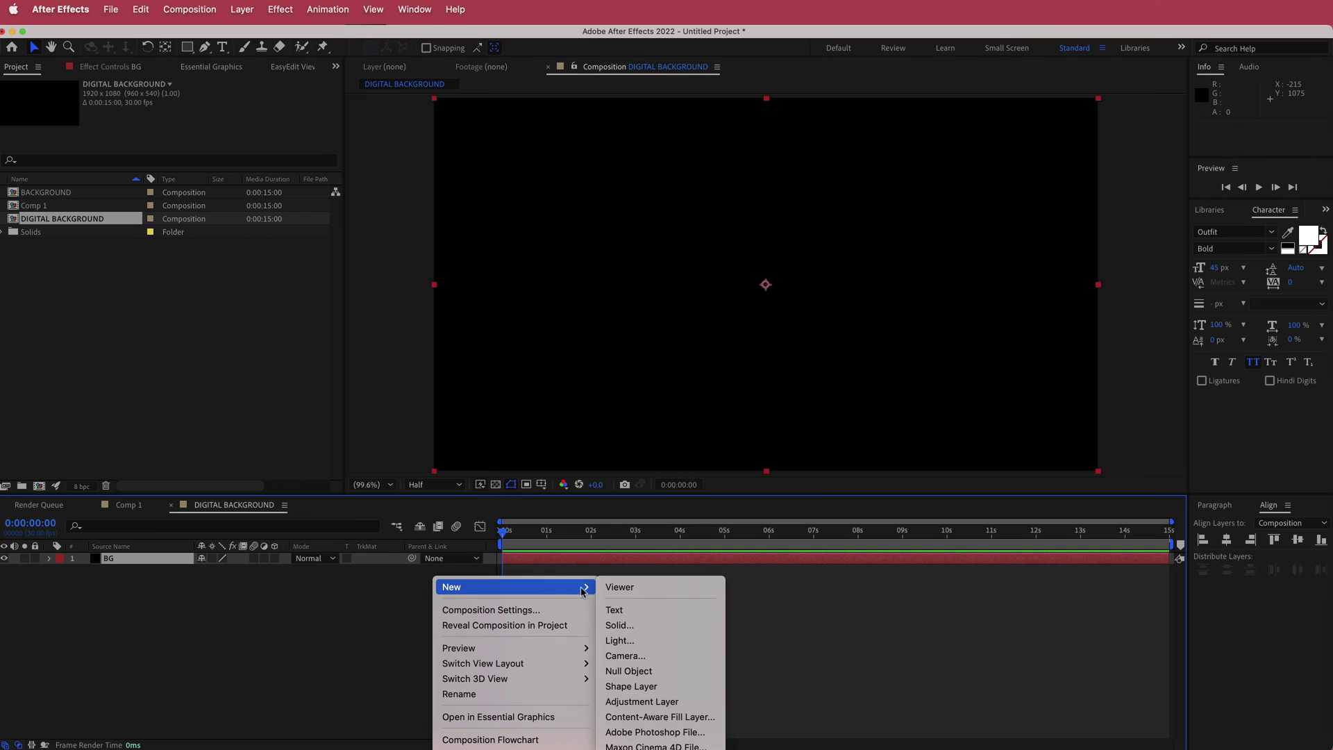
left_click(641, 627)
type("FR")
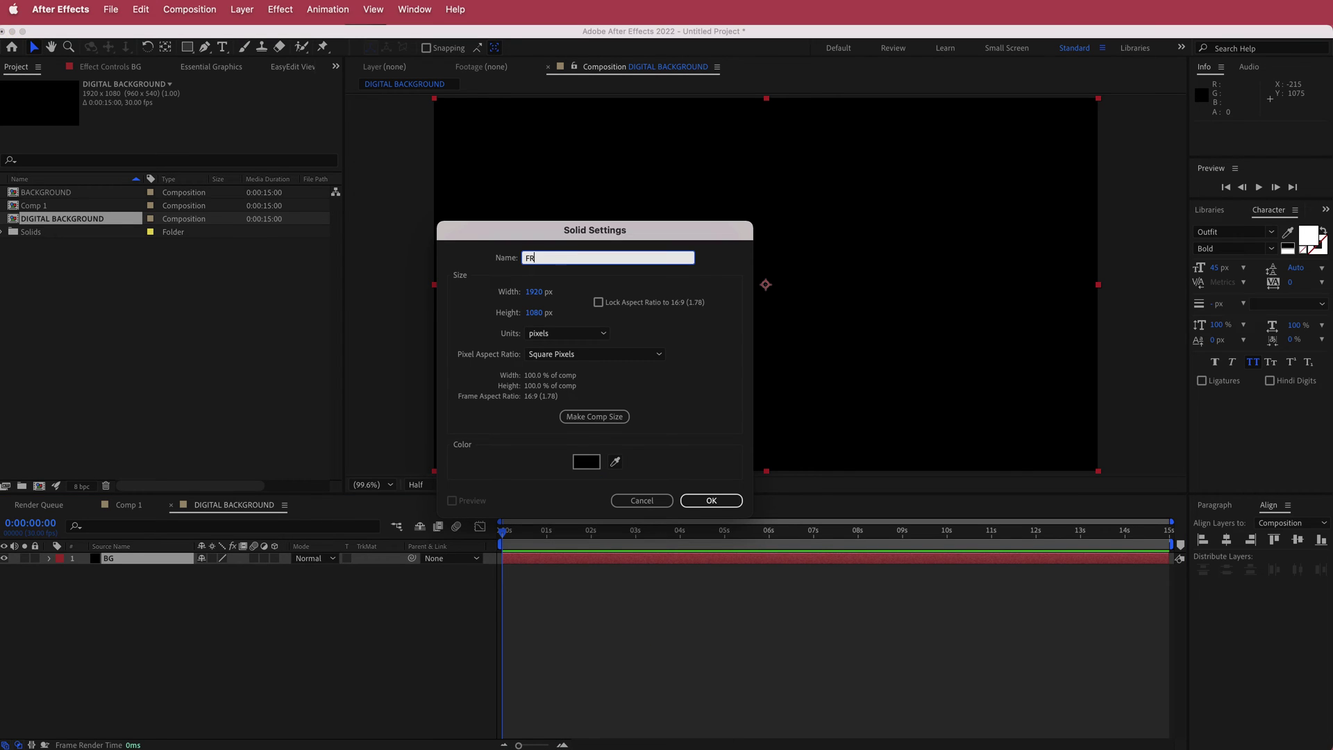
type("ACTAL")
key("Return")
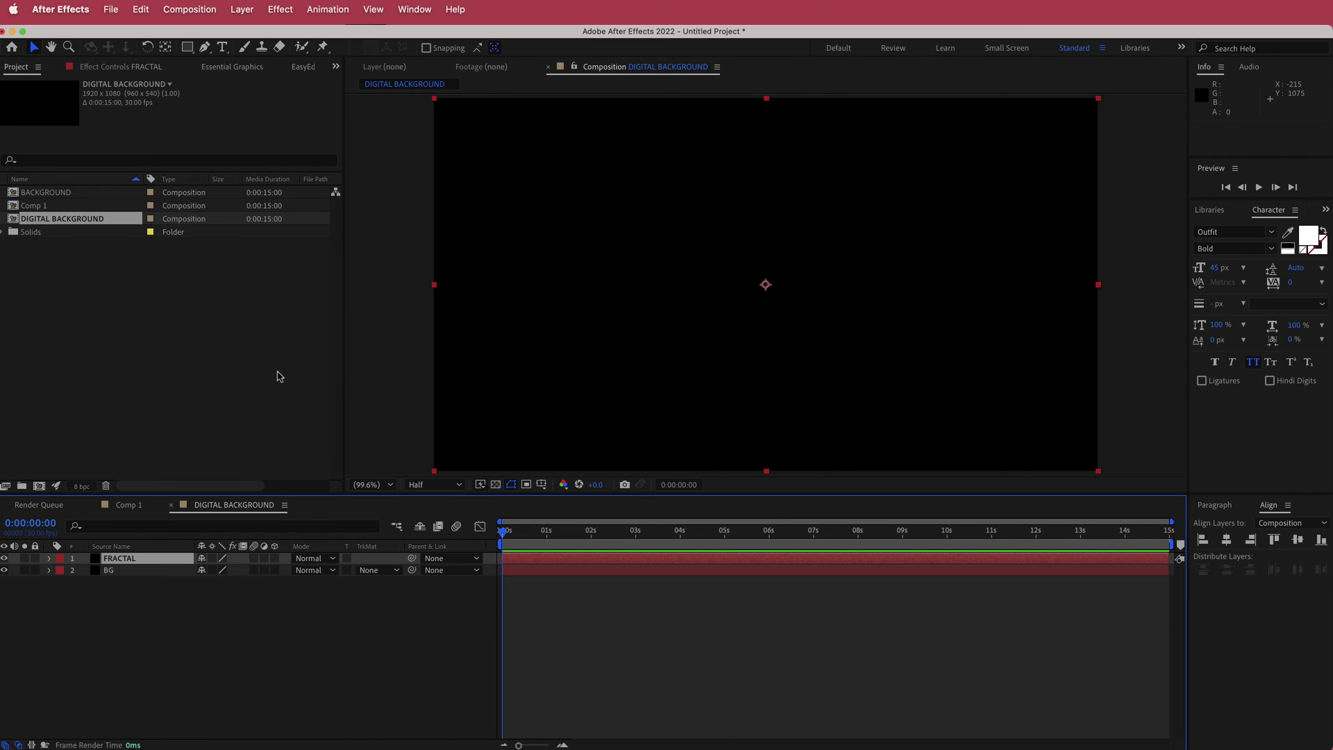
key("ctrl+space")
Apply Fractal Noise to FRACTAL with Contrast 330 and Brightness -105
type("frac")
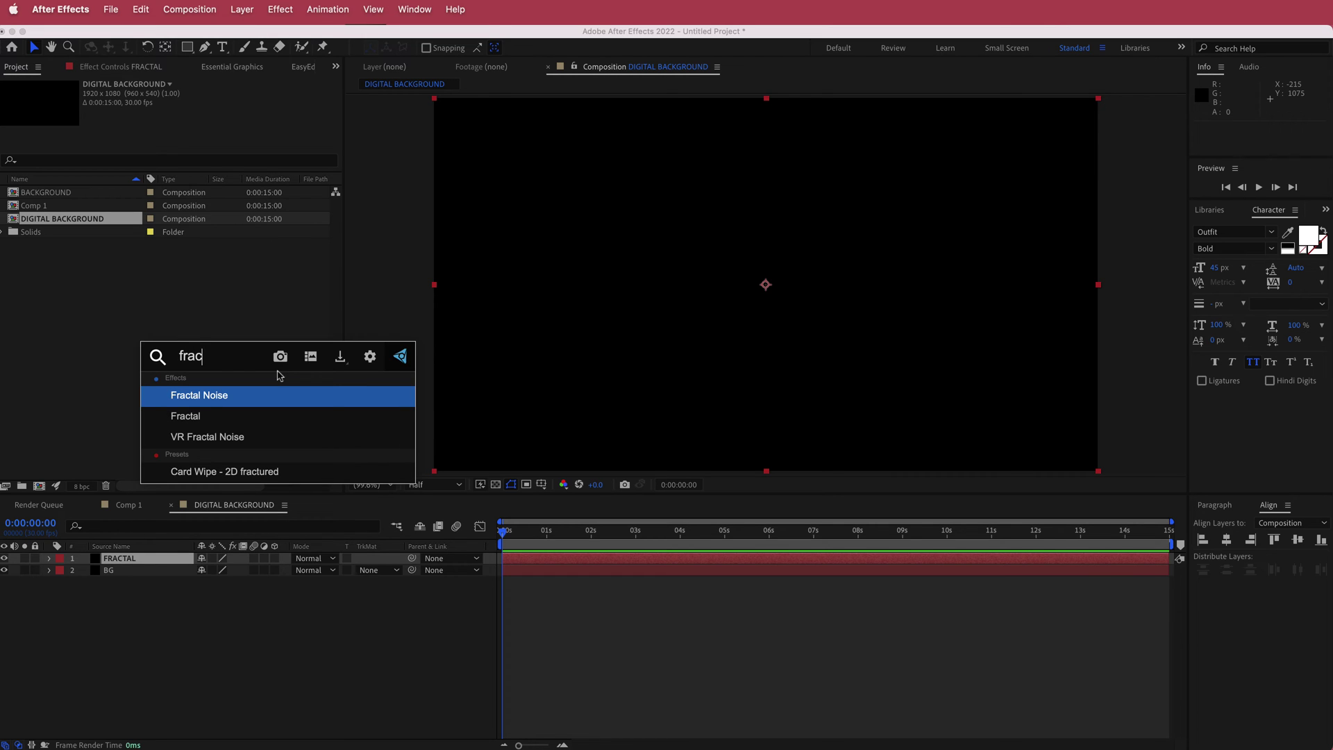
left_click(237, 401)
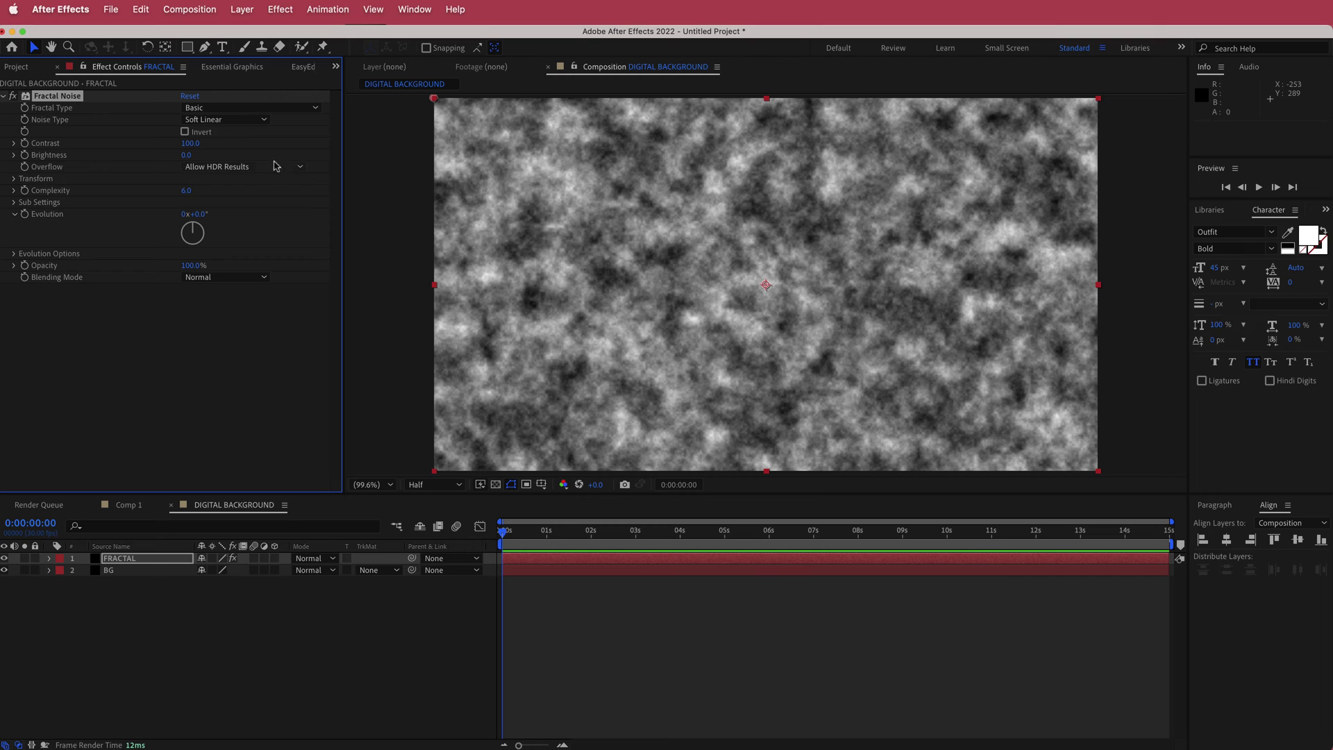
left_click(192, 143)
key("Return")
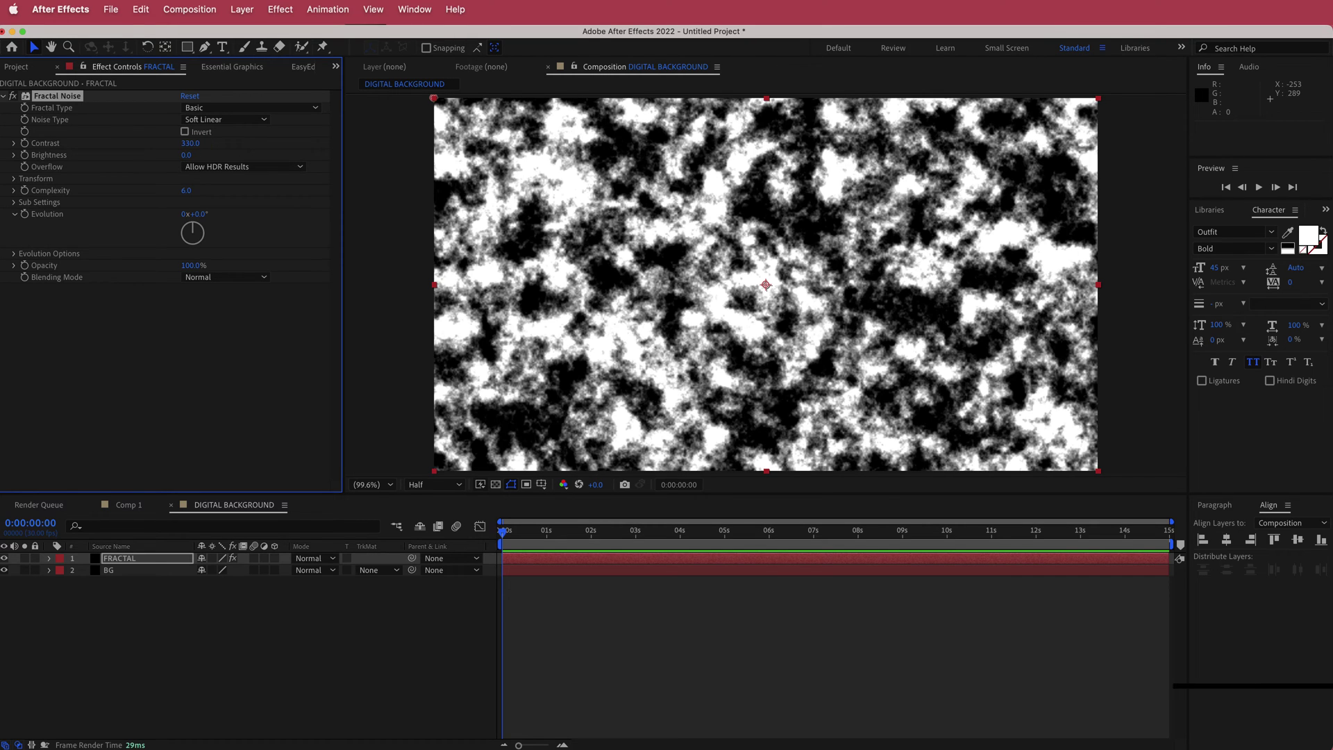
left_click(187, 155)
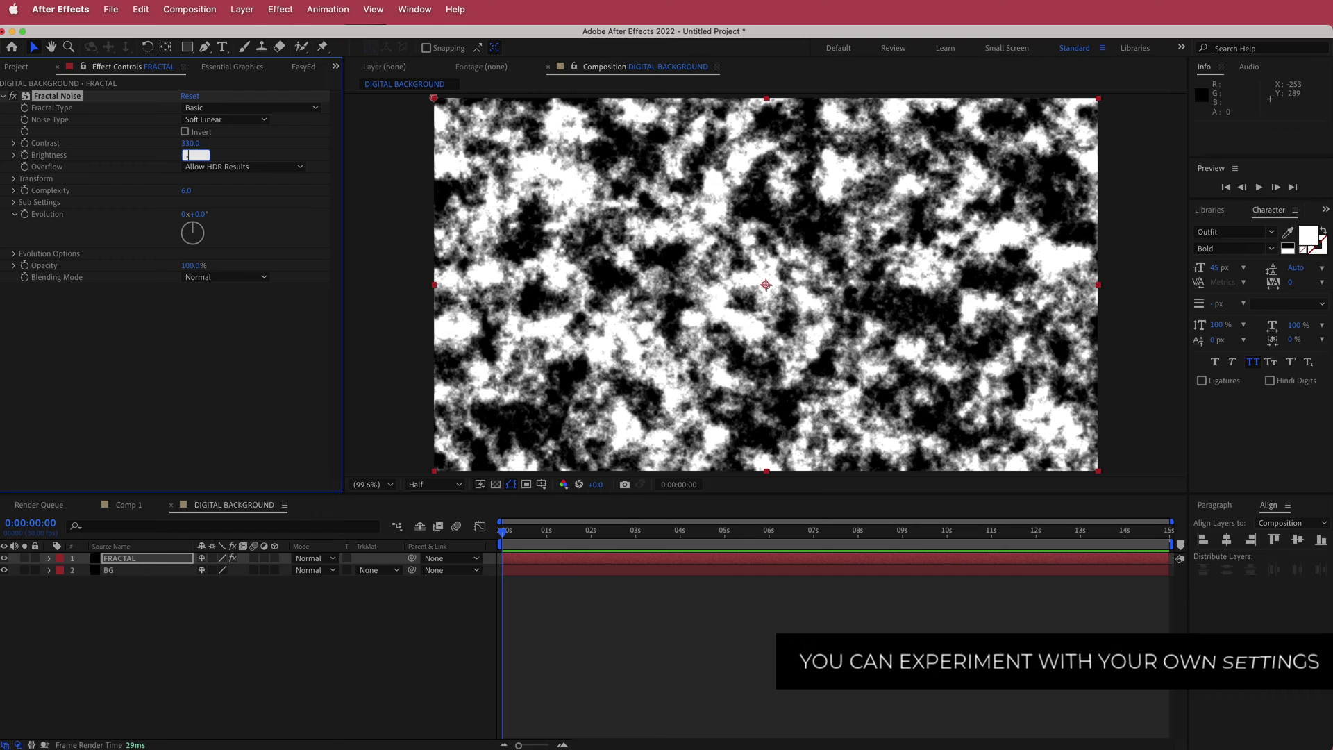
type("-10")
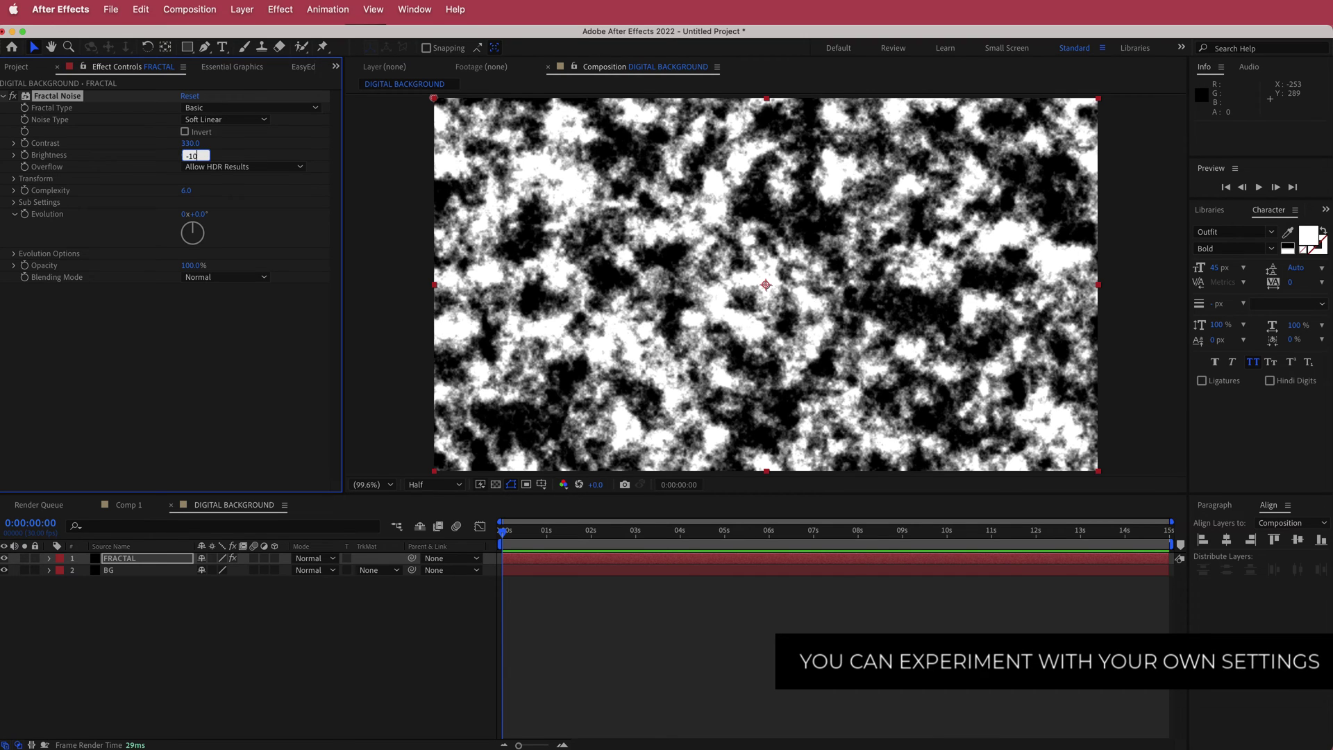
type("05")
key("Return")
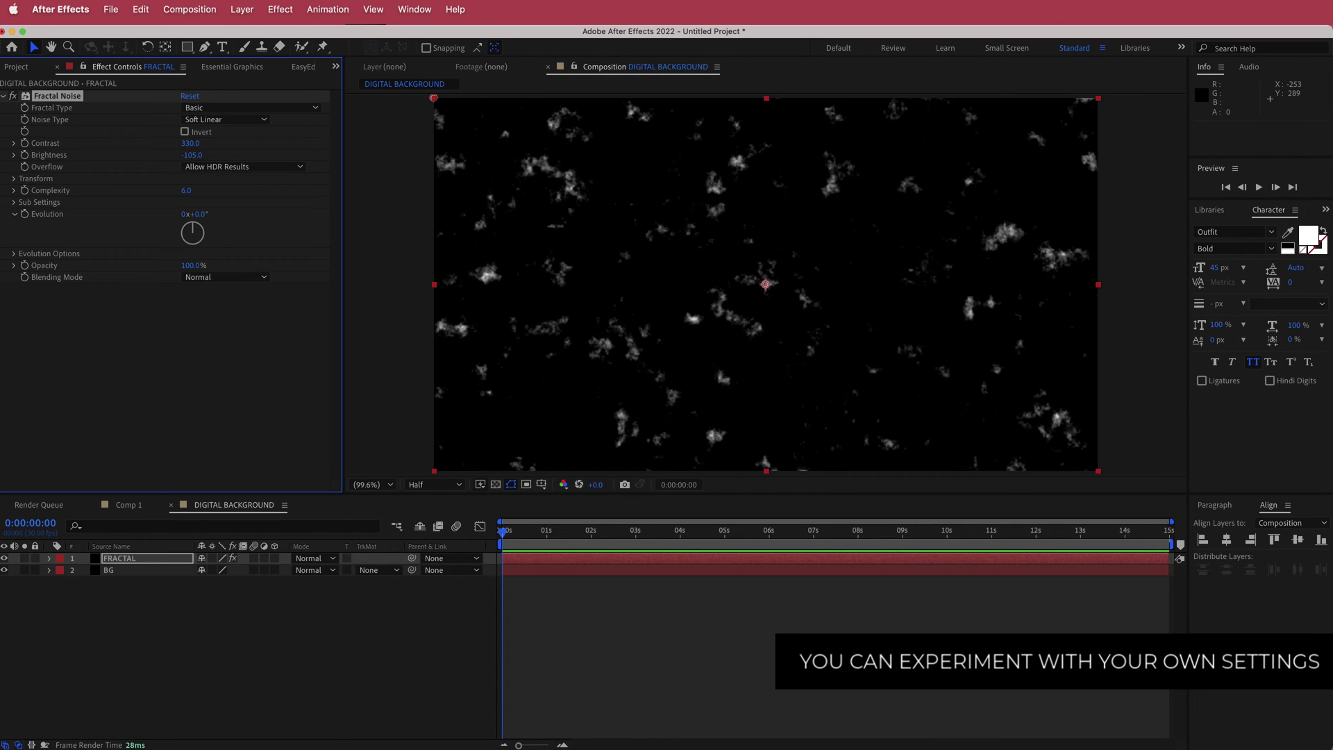
Set the noise Complexity to 6 and Transform Scale to 110, then preview the specks
left_click(187, 191)
type("6")
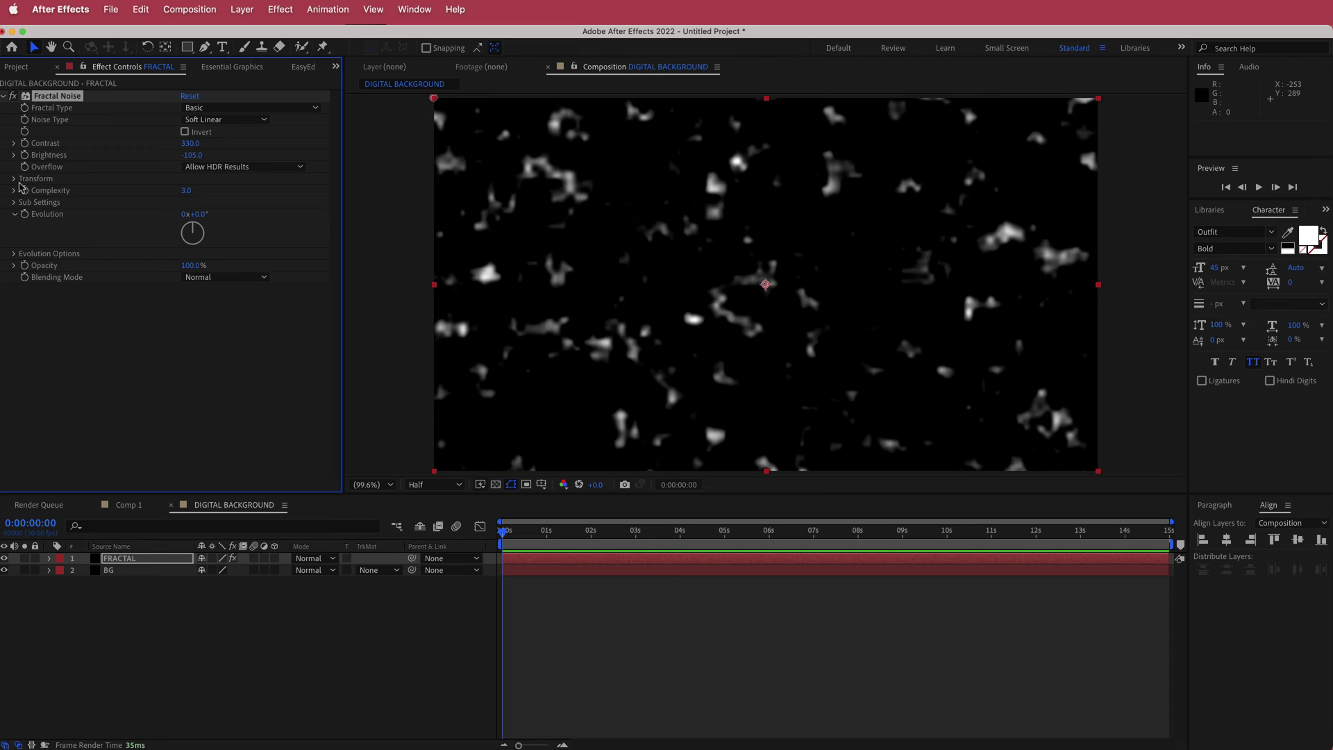
left_click(14, 179)
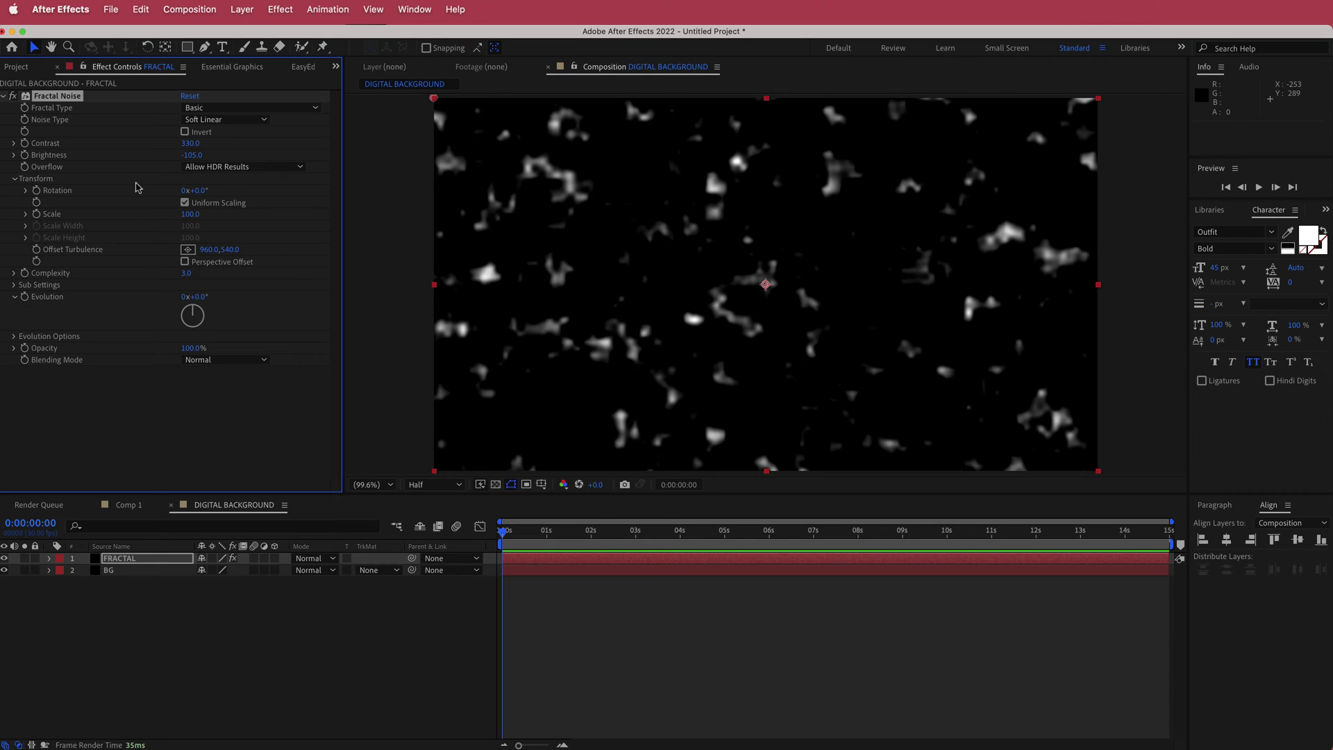
left_click(190, 215)
key("Return")
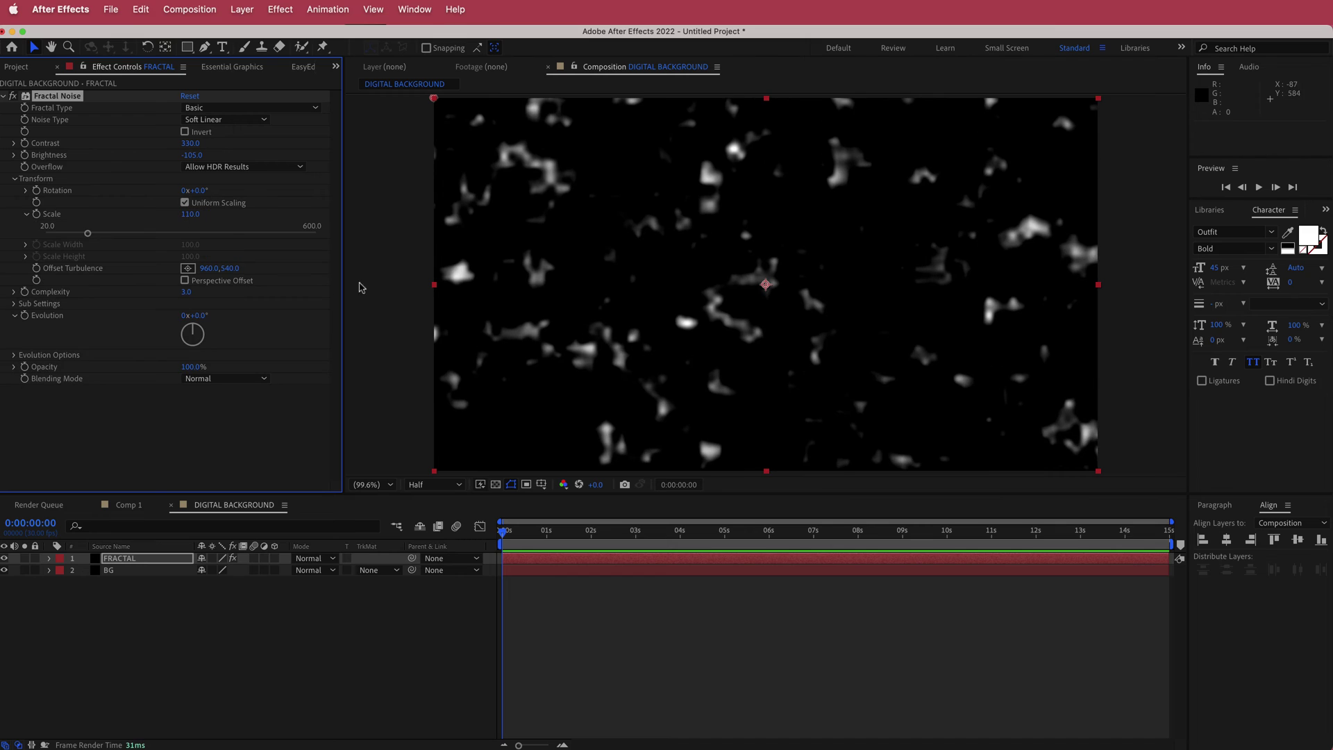
mouse_move(501, 535)
left_mouse_down()
mouse_move(1167, 534)
mouse_move(504, 534)
left_mouse_up()
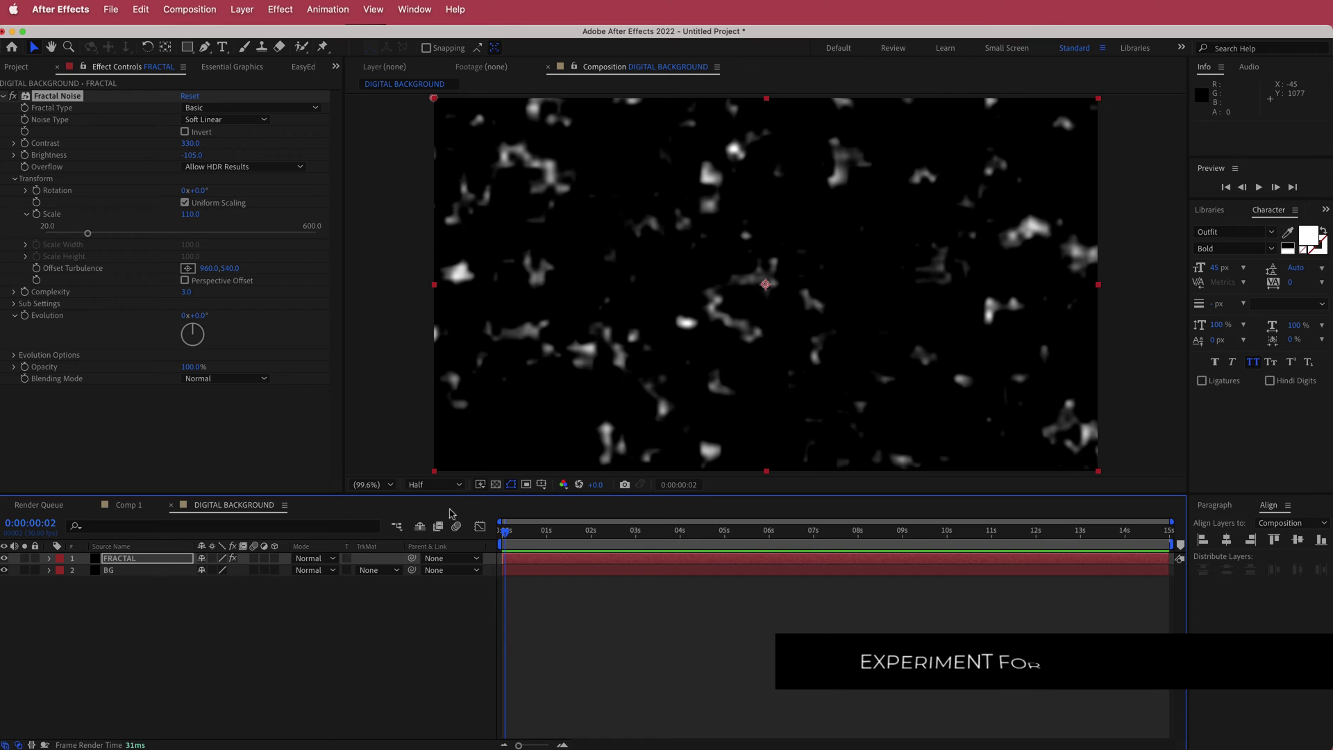
key("Home")
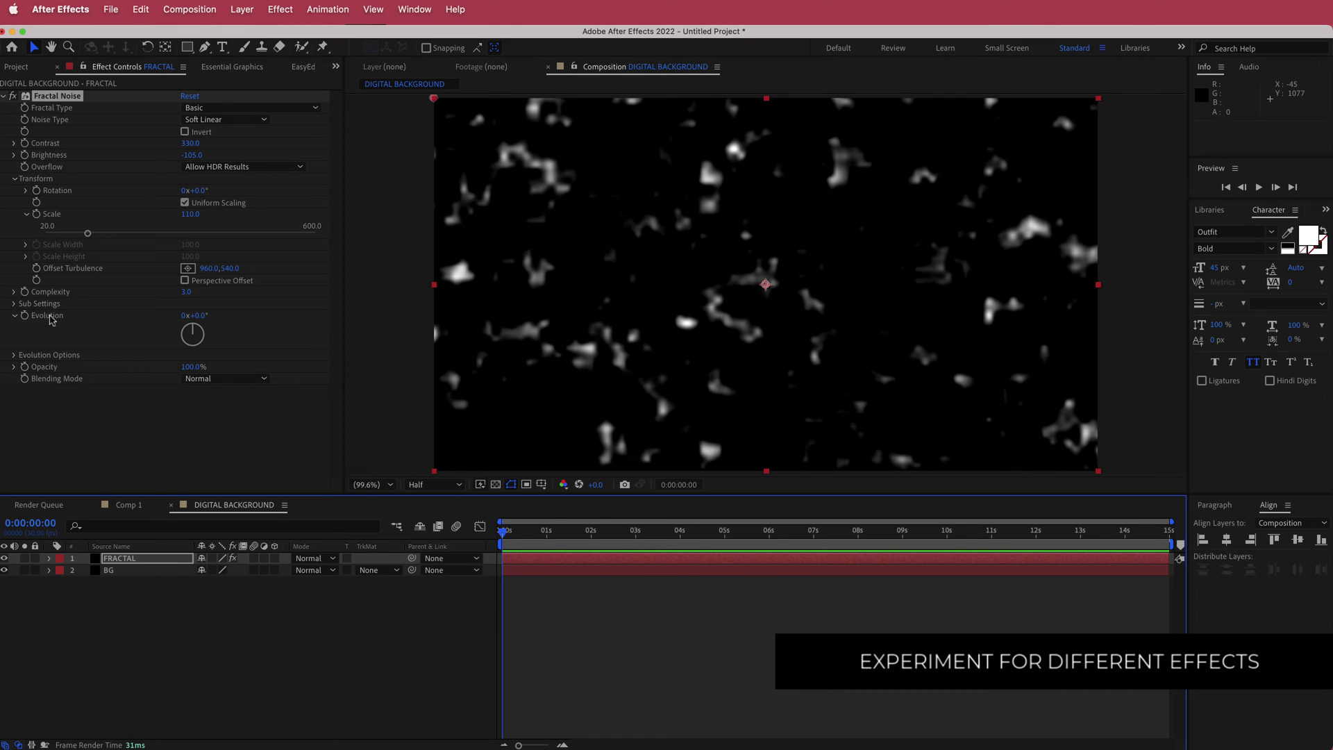
Keyframe Fractal Noise Evolution from 0 at the start to 5 revolutions at the comp's end
left_click(25, 315)
left_click_drag(502, 534, 1226, 514)
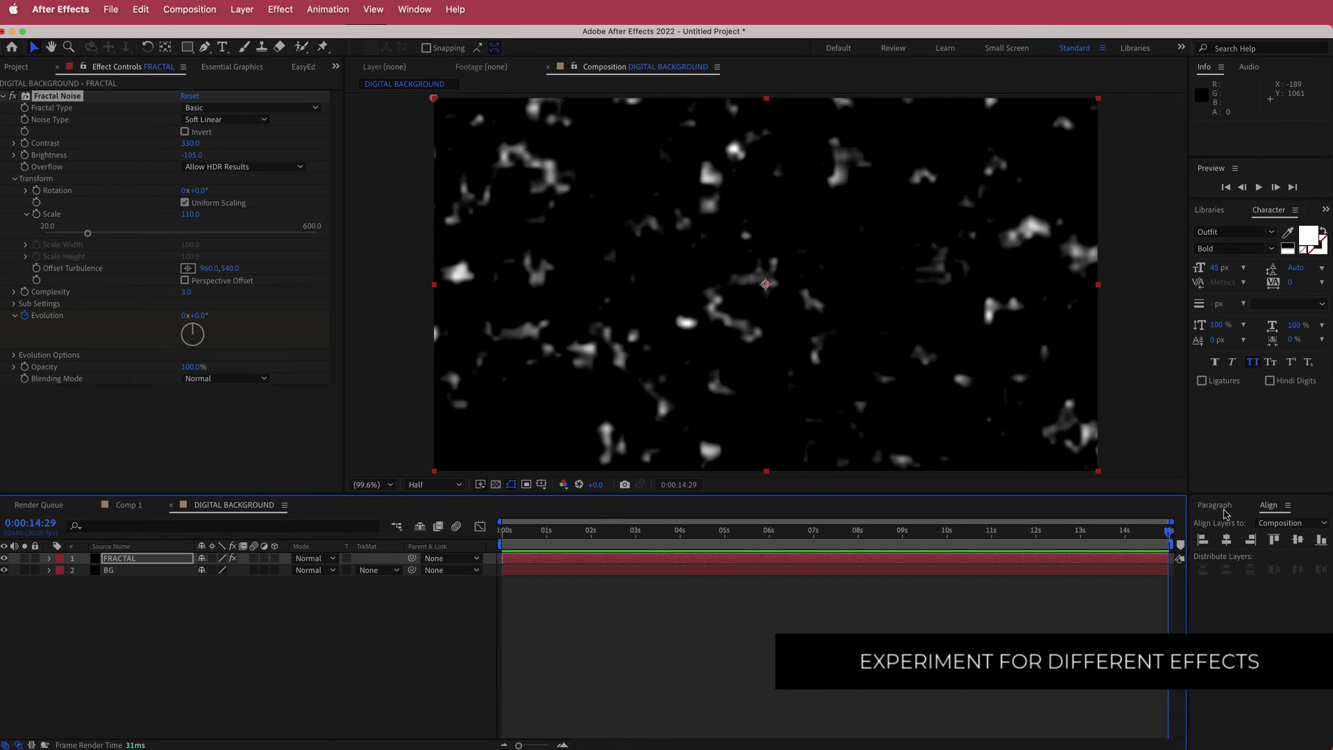
left_click(185, 315)
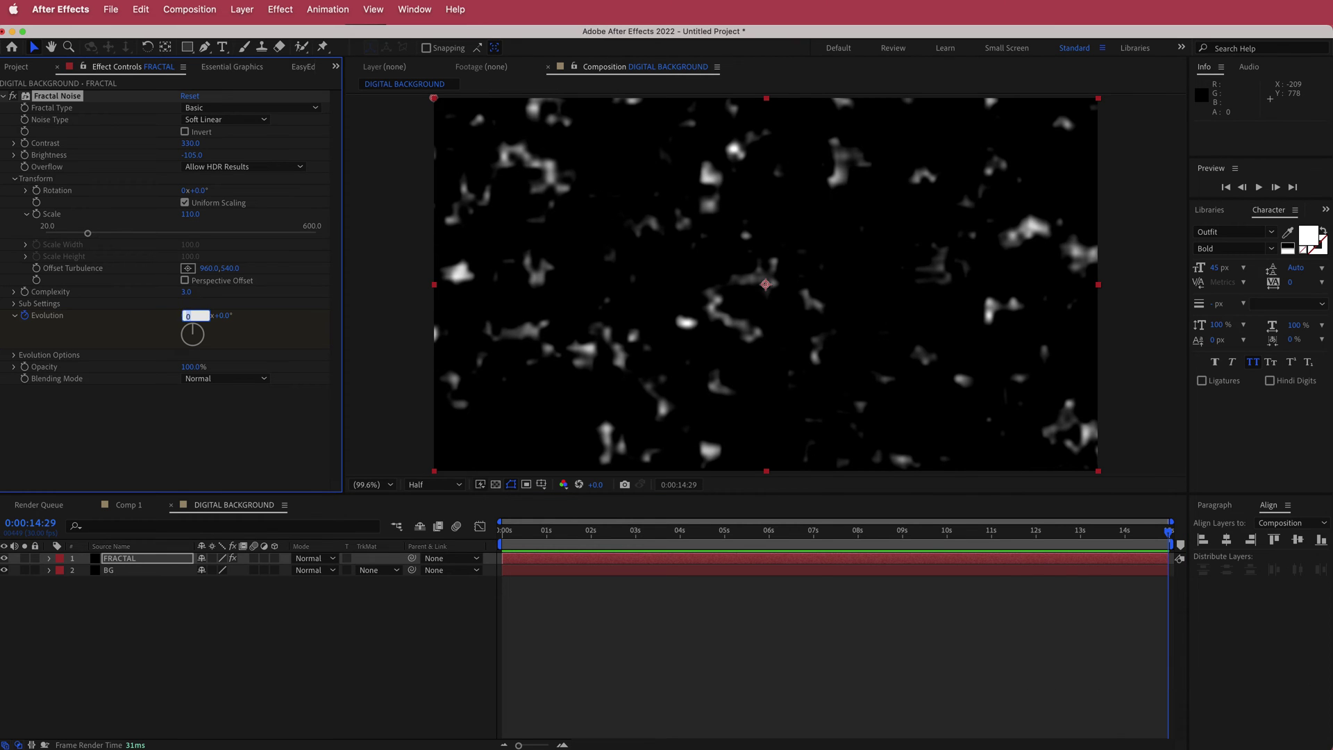
type("5")
key("Return")
left_click_drag(1170, 533, 587, 531)
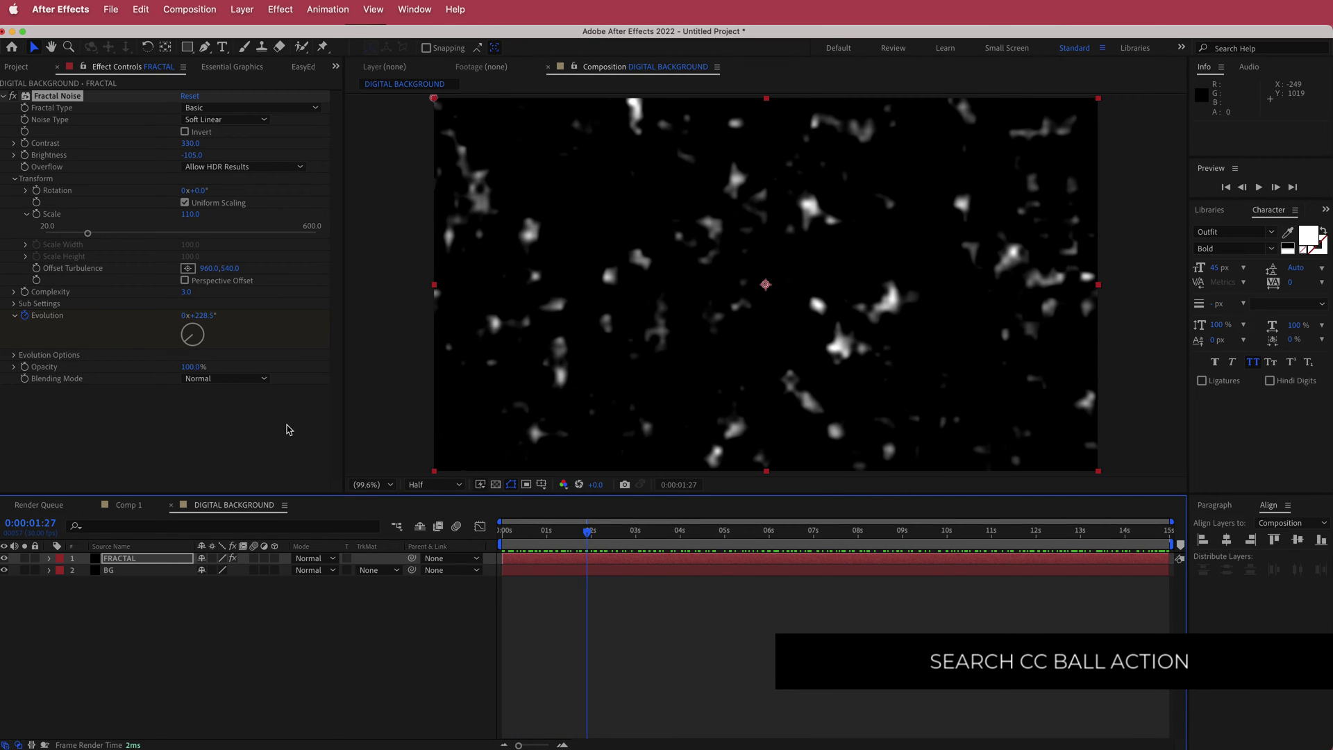
Apply CC Ball Action to FRACTAL with Grid Spacing 35 and Ball Size 40
key("ctrl+space")
type("CC")
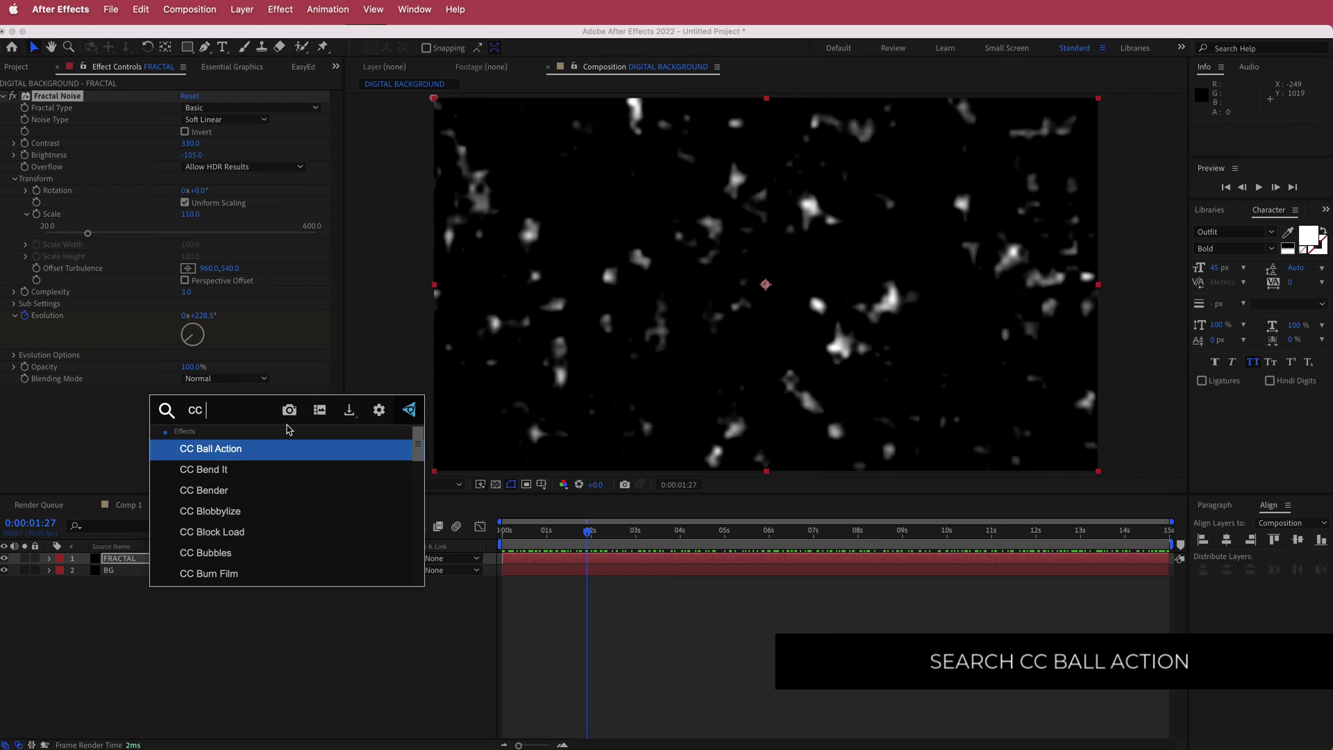
left_click(251, 456)
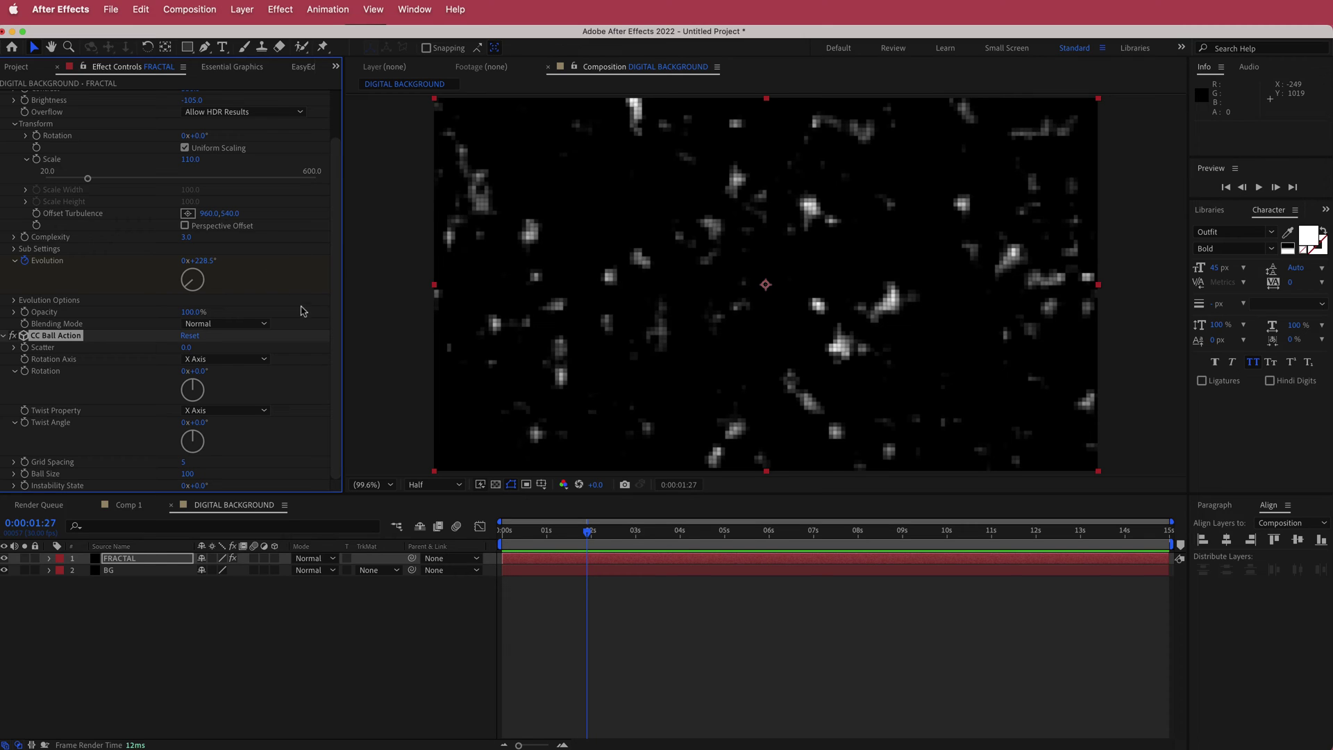
left_click(184, 463)
key("Return")
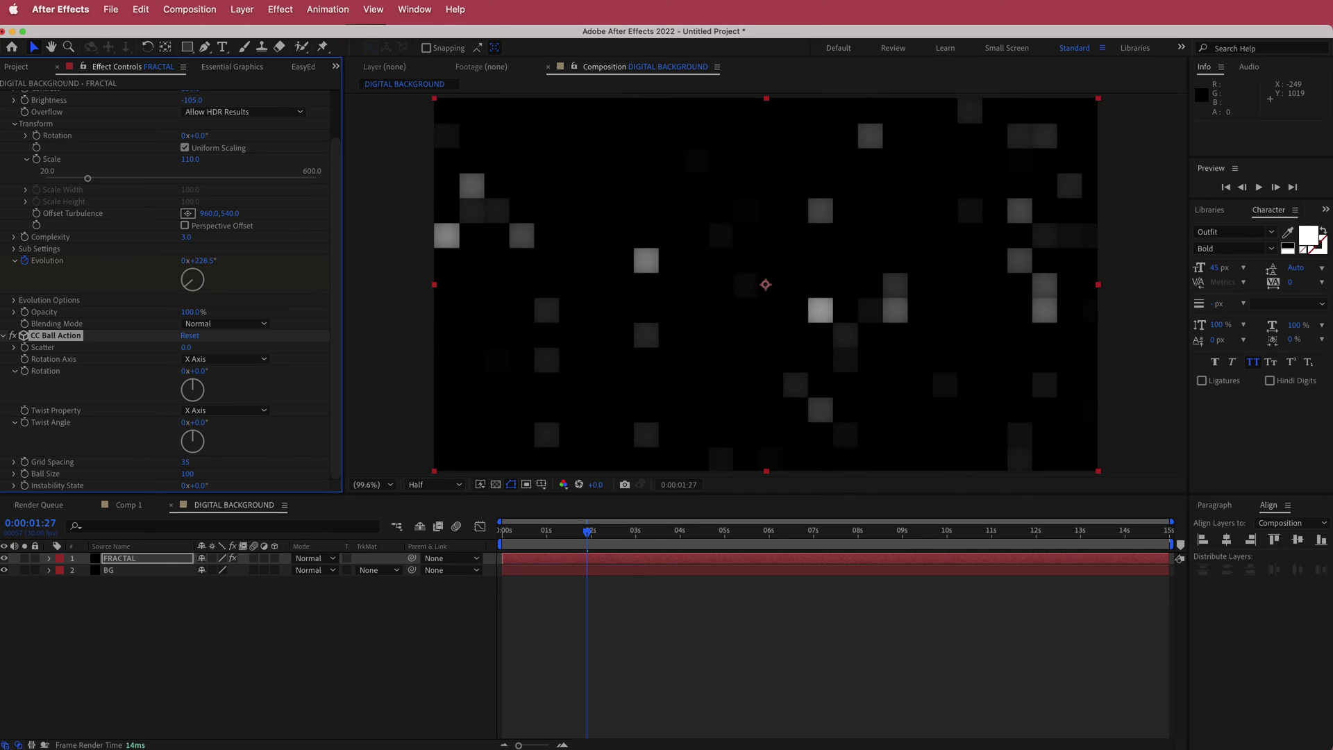
left_click(191, 476)
key("Return")
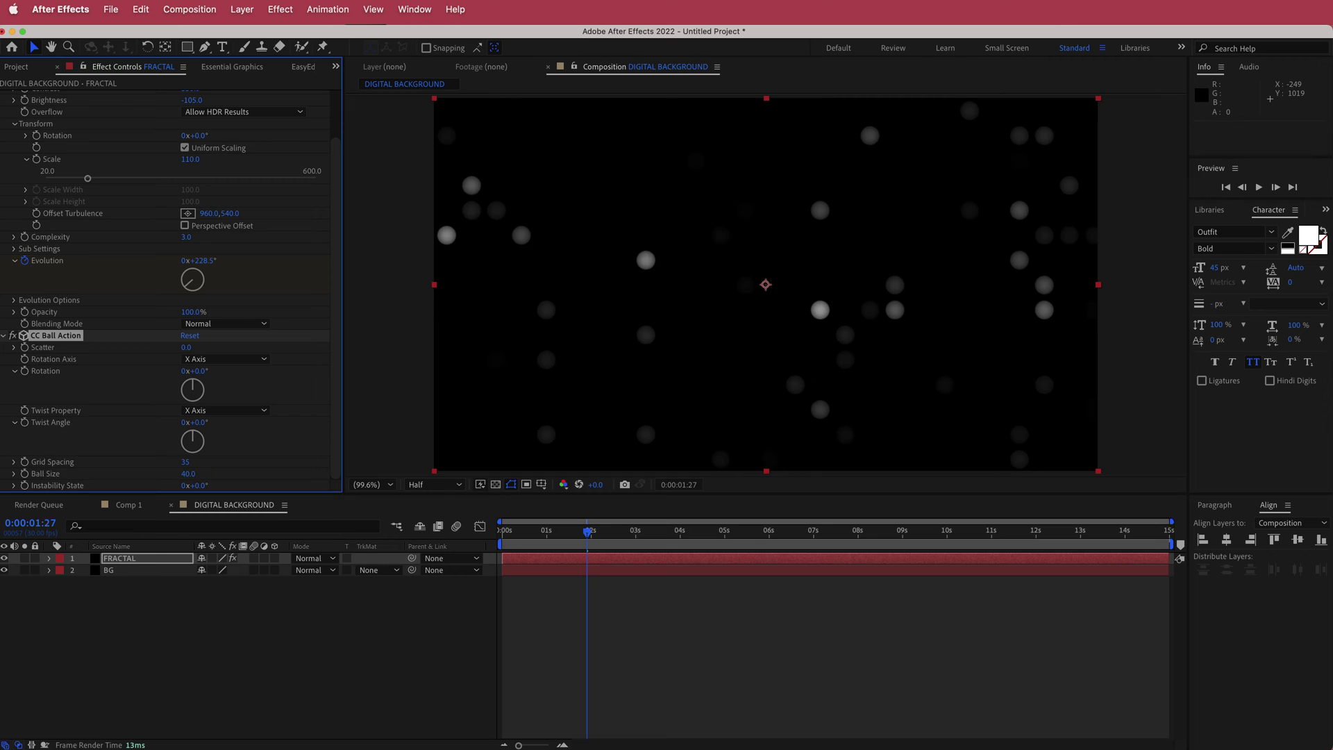
Scrub the timeline to preview the dots moving over time
left_click(589, 534)
left_click_drag(589, 533, 701, 543)
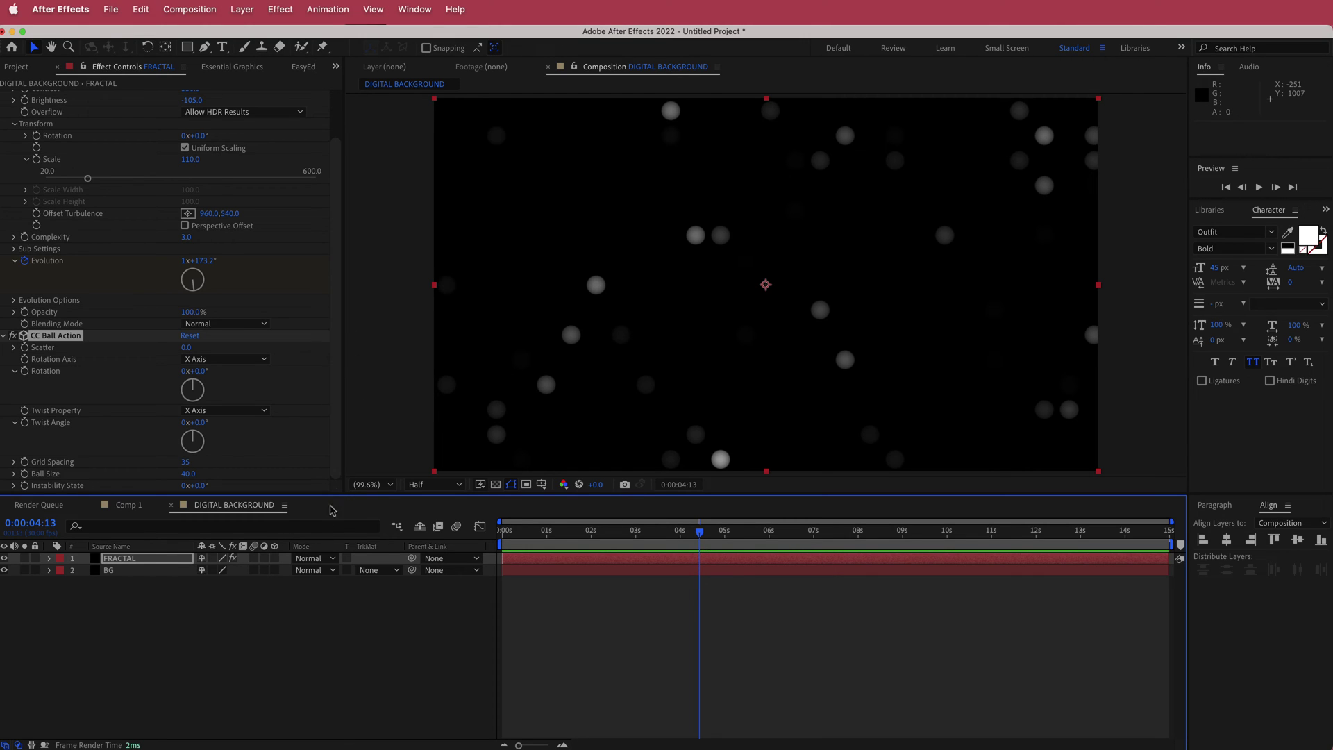
left_click(314, 559)
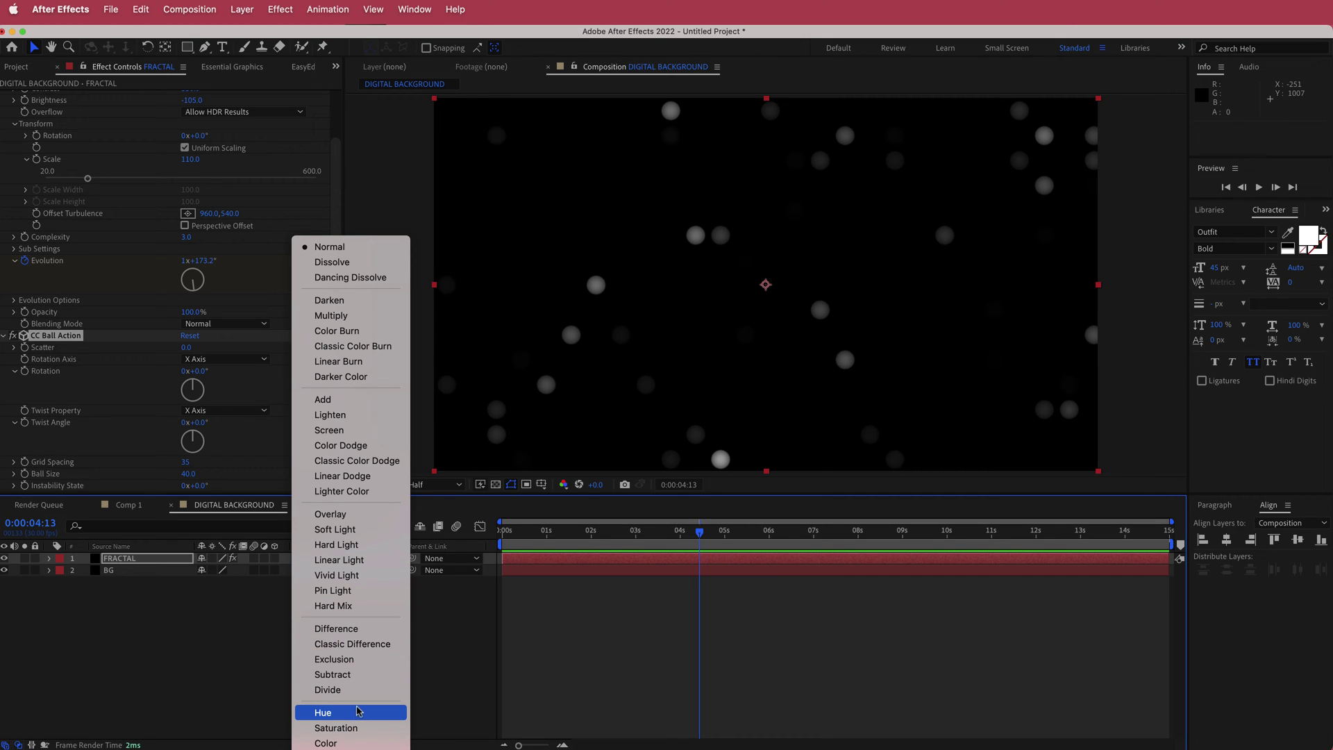
Set FRACTAL's blending mode to Screen and apply a Tritone effect to tint the dots
left_click(371, 432)
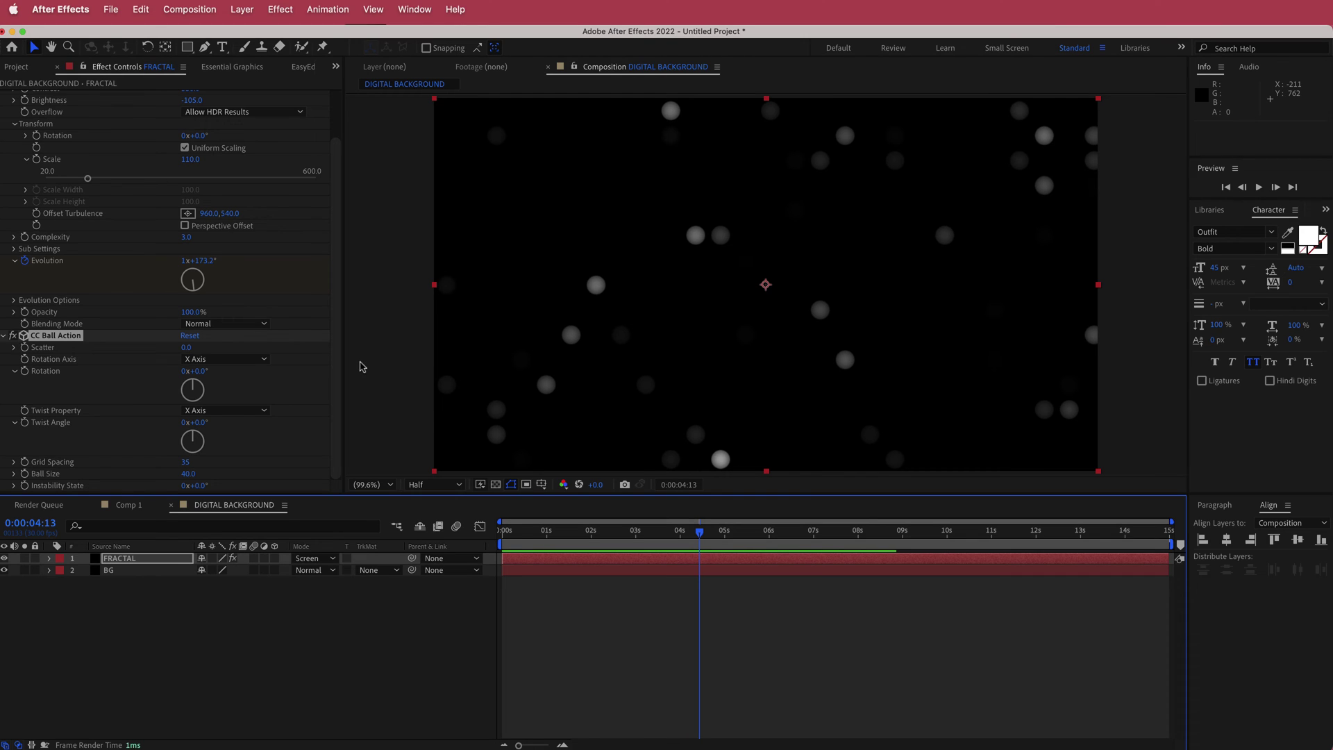
key("ctrl+space")
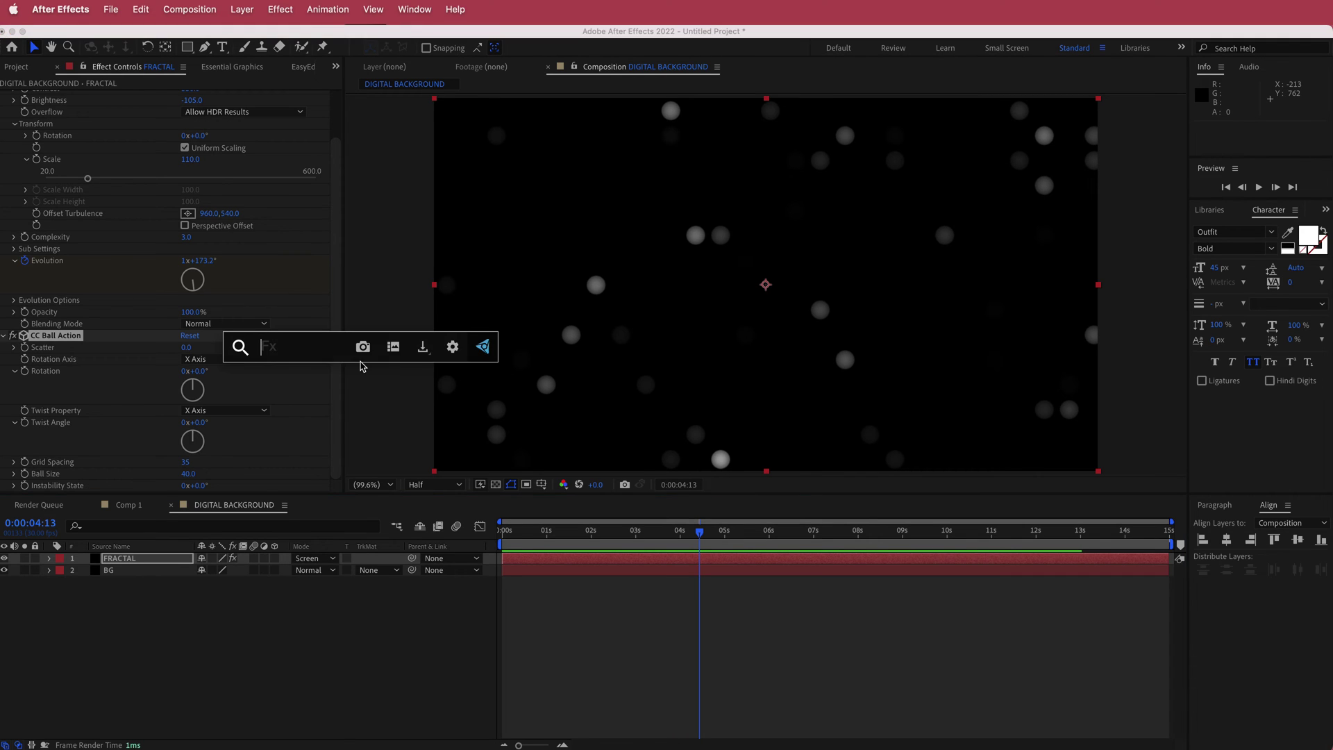
type("tri")
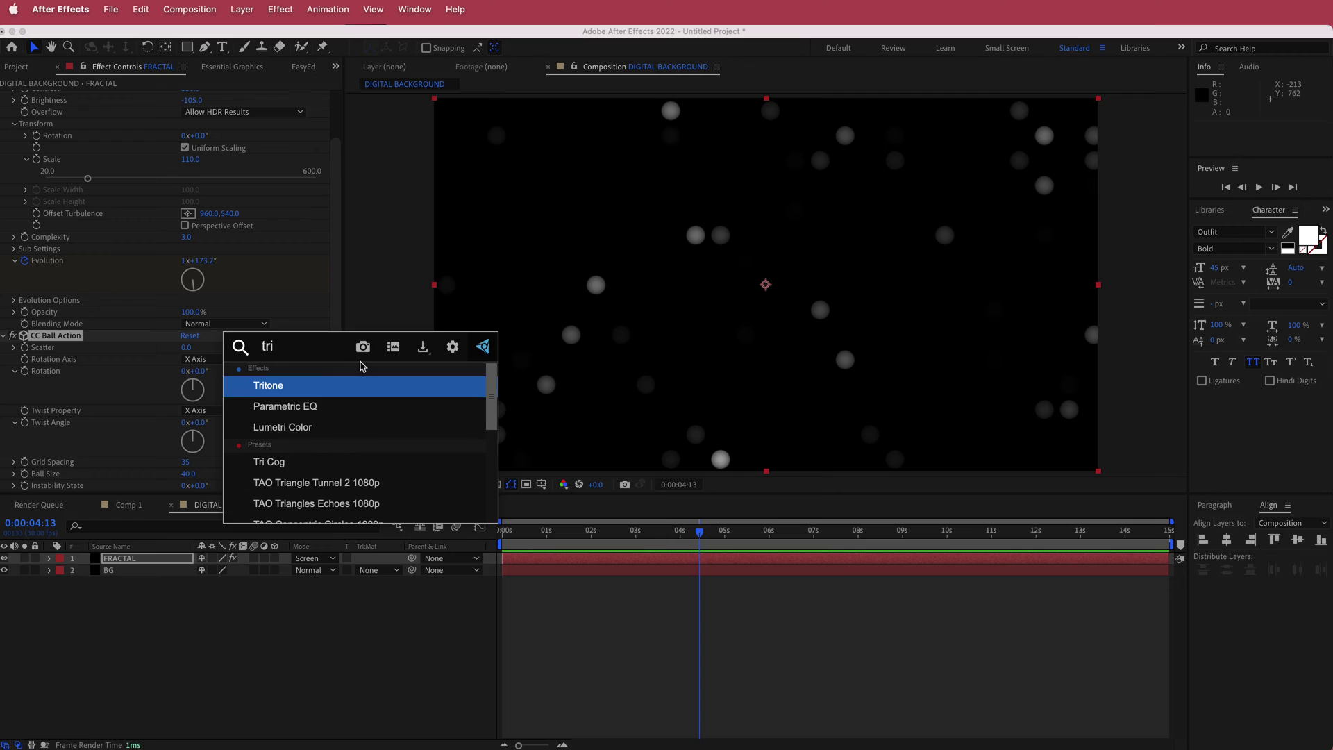
left_click(295, 394)
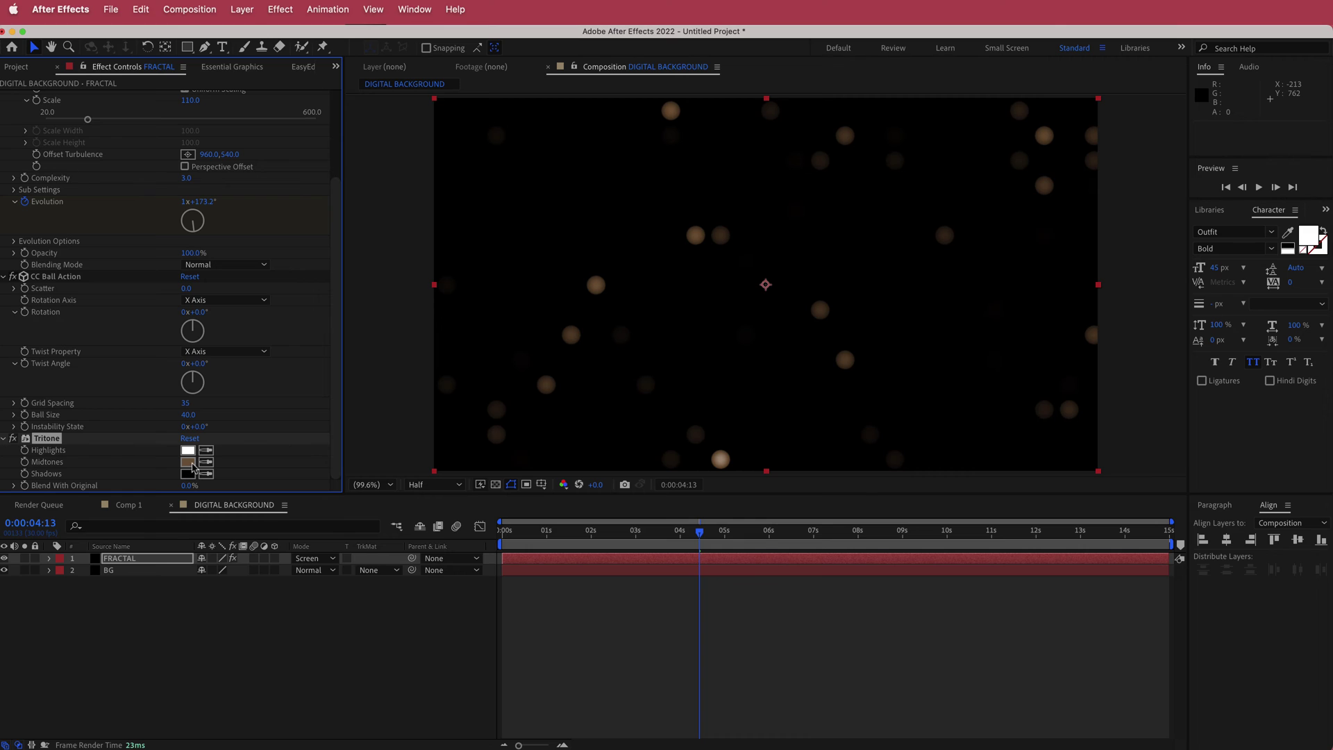
Copy the blue #6E85B2 from a dark Color Hunt palette, then preview the tinted dots
key("super+Tab")
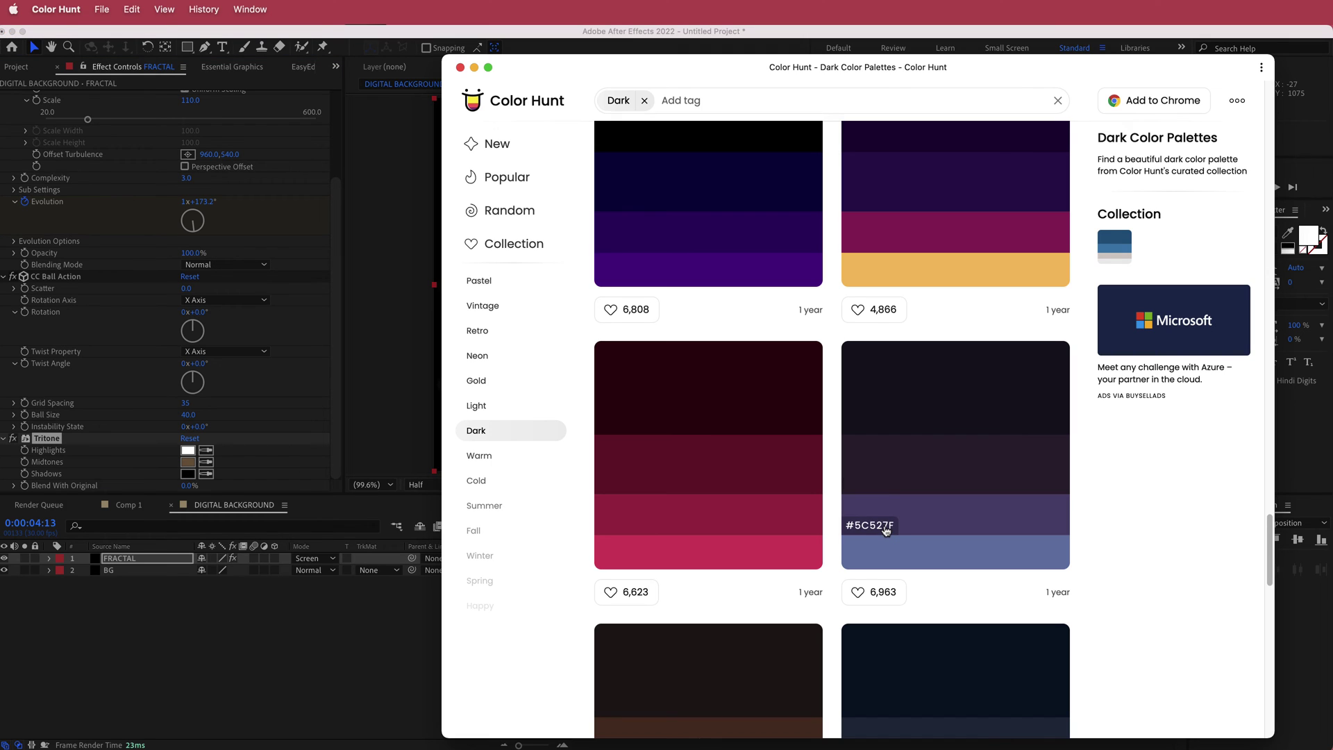
left_click(879, 553)
left_click(873, 564)
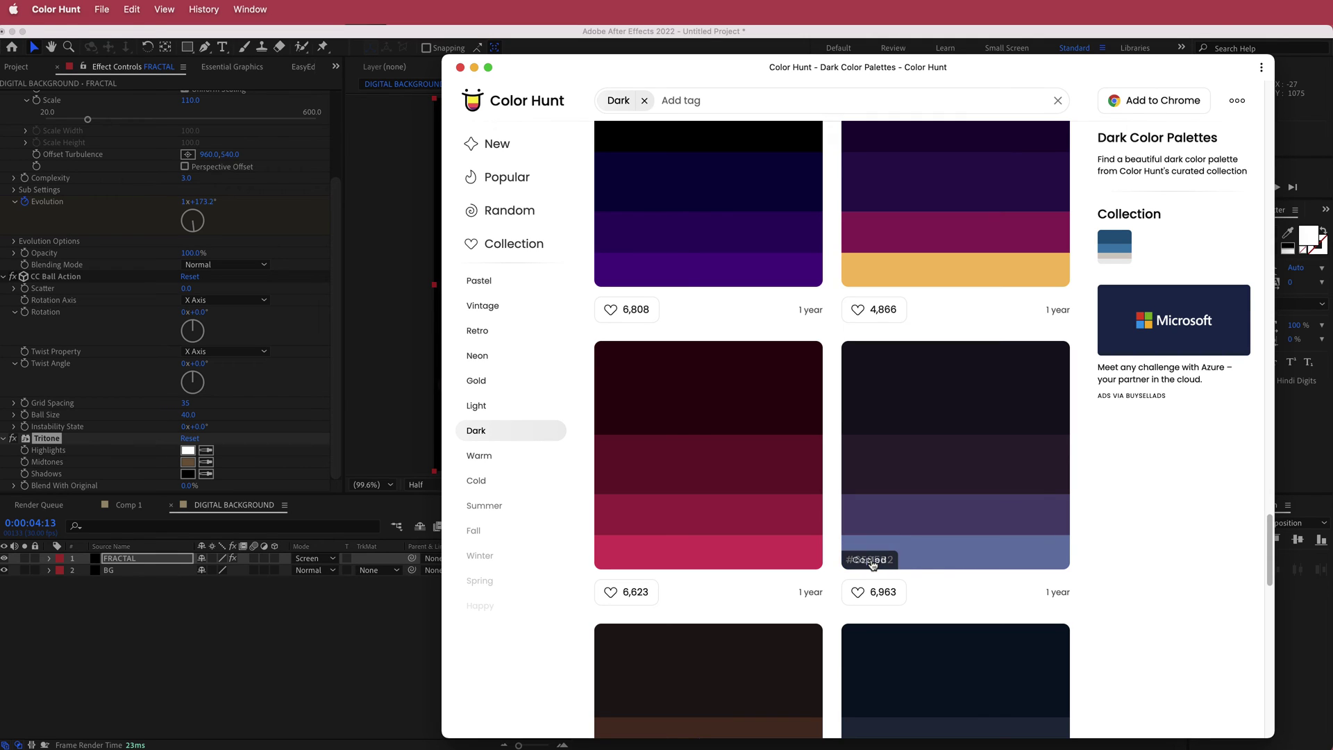
left_click(350, 450)
left_click_drag(701, 532, 545, 538)
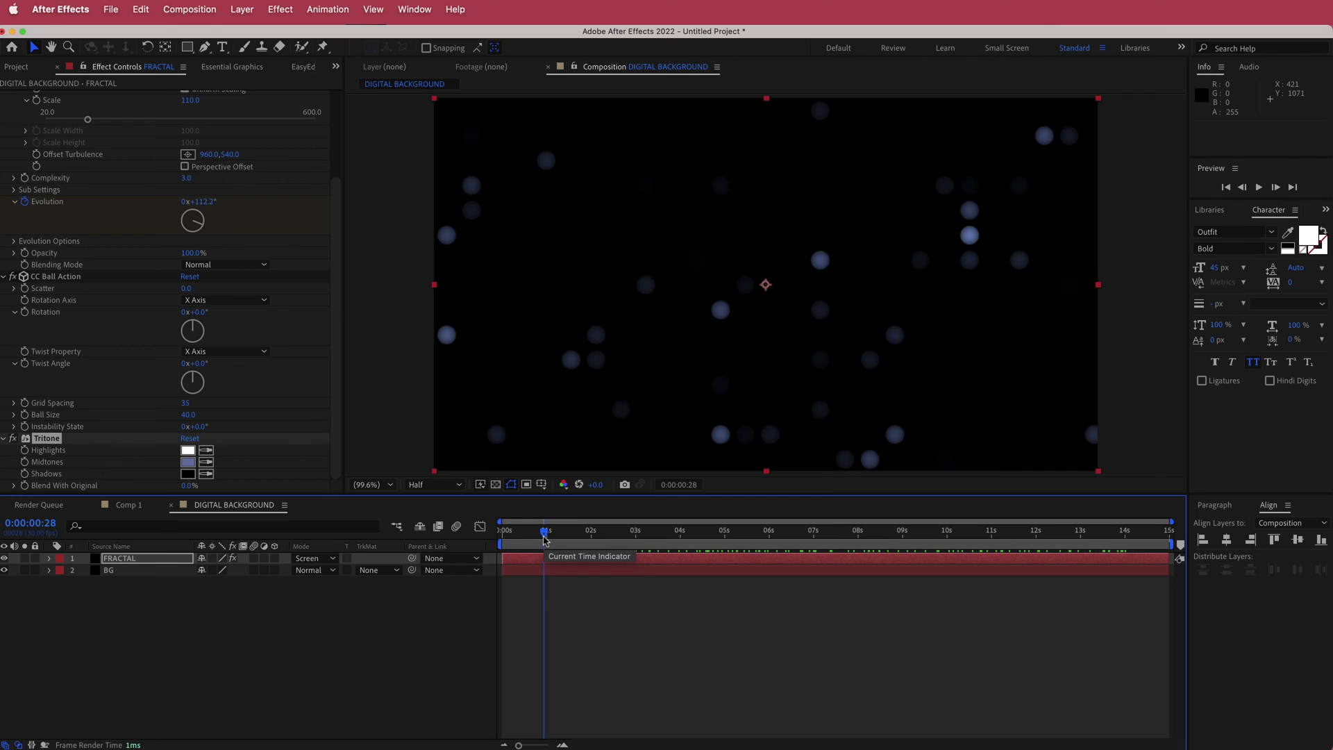
left_click(298, 625)
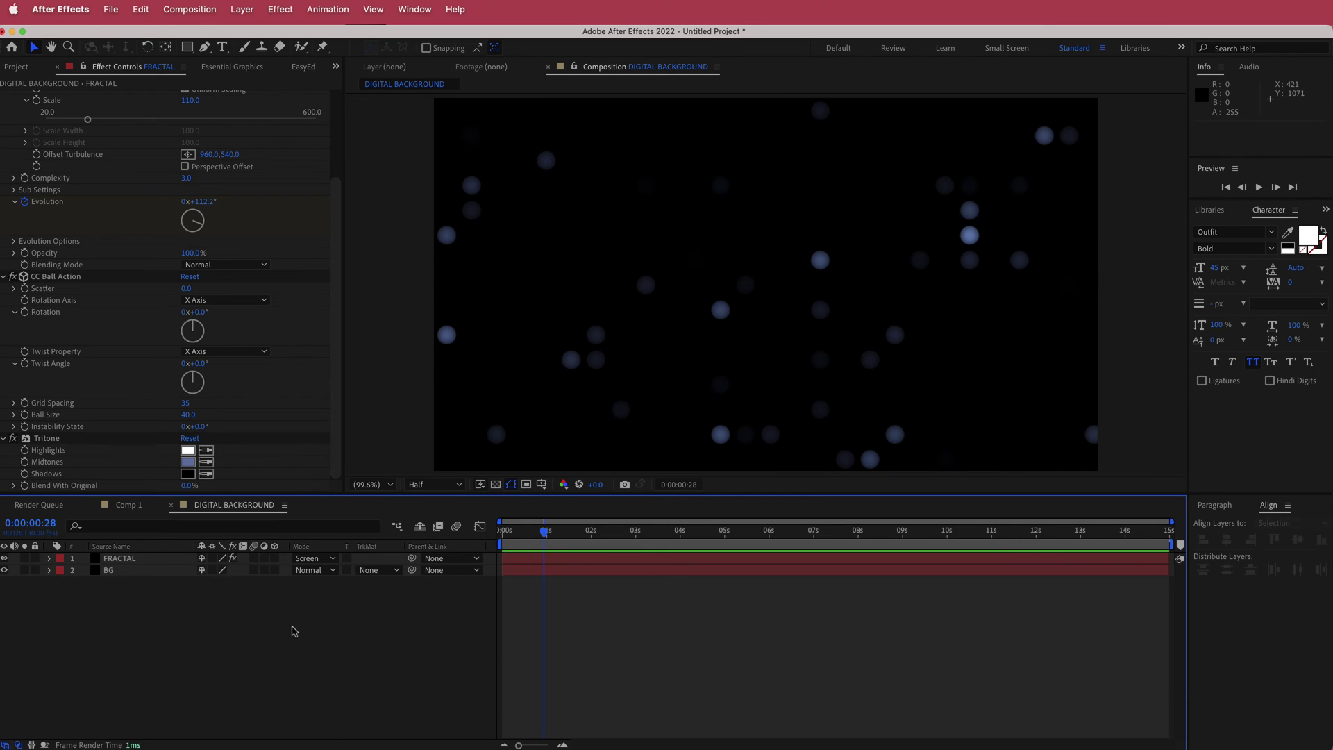
Duplicate FRACTAL, set the copy's Ball Size to 30, and copy purple #5C527F from Color Hunt
left_click(142, 560)
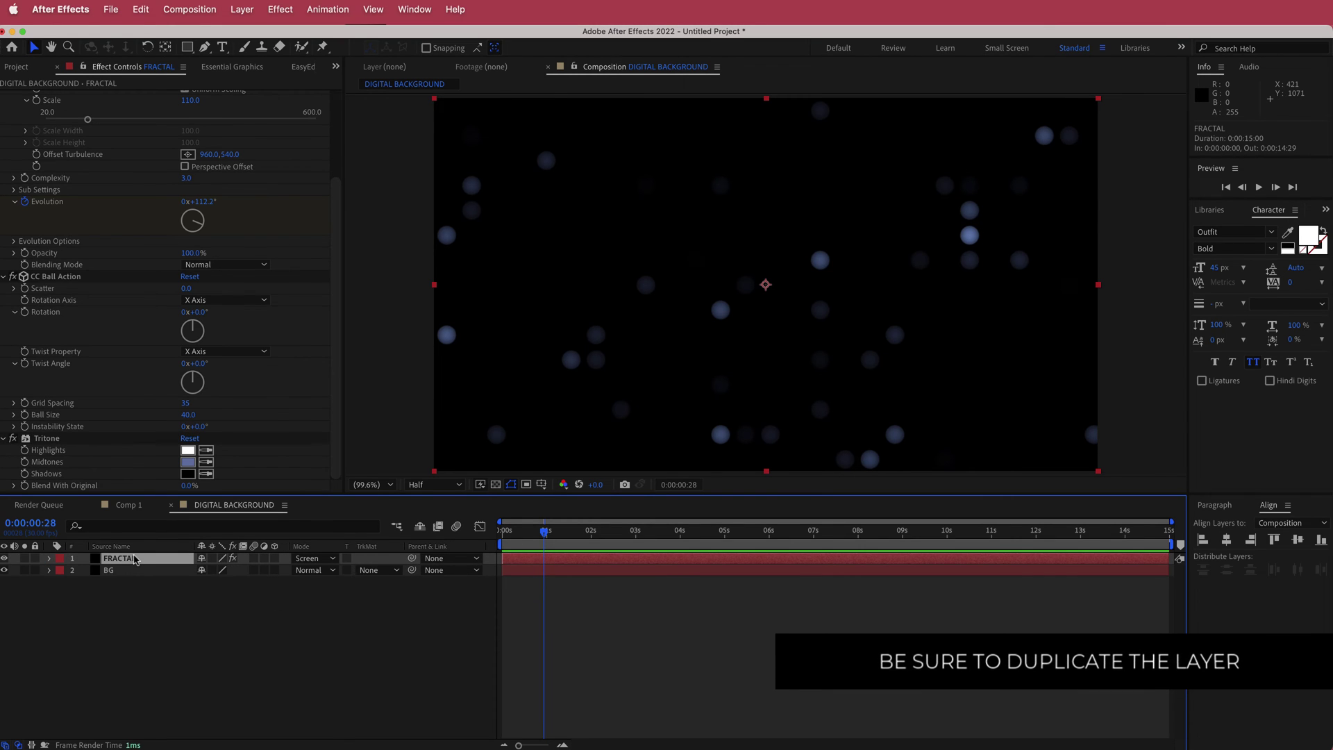
key("ctrl+d")
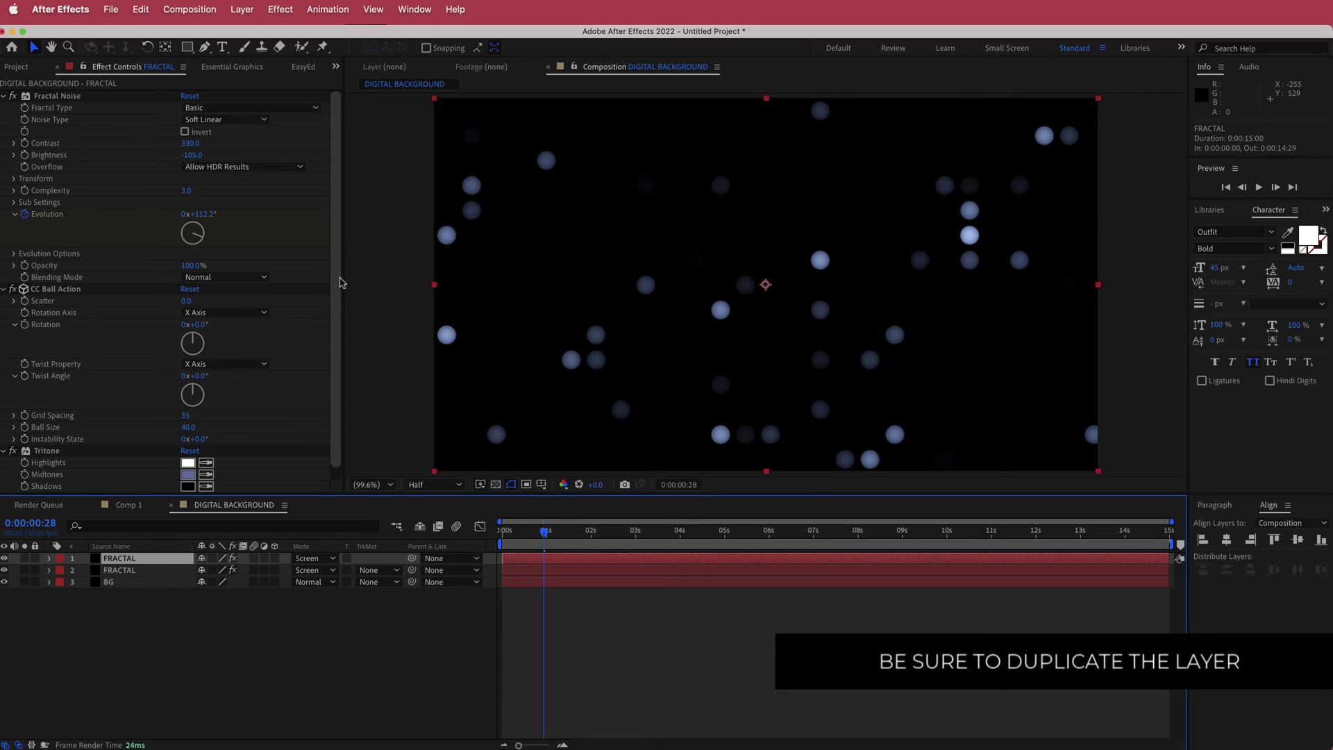
scroll(340, 304, "down", 1)
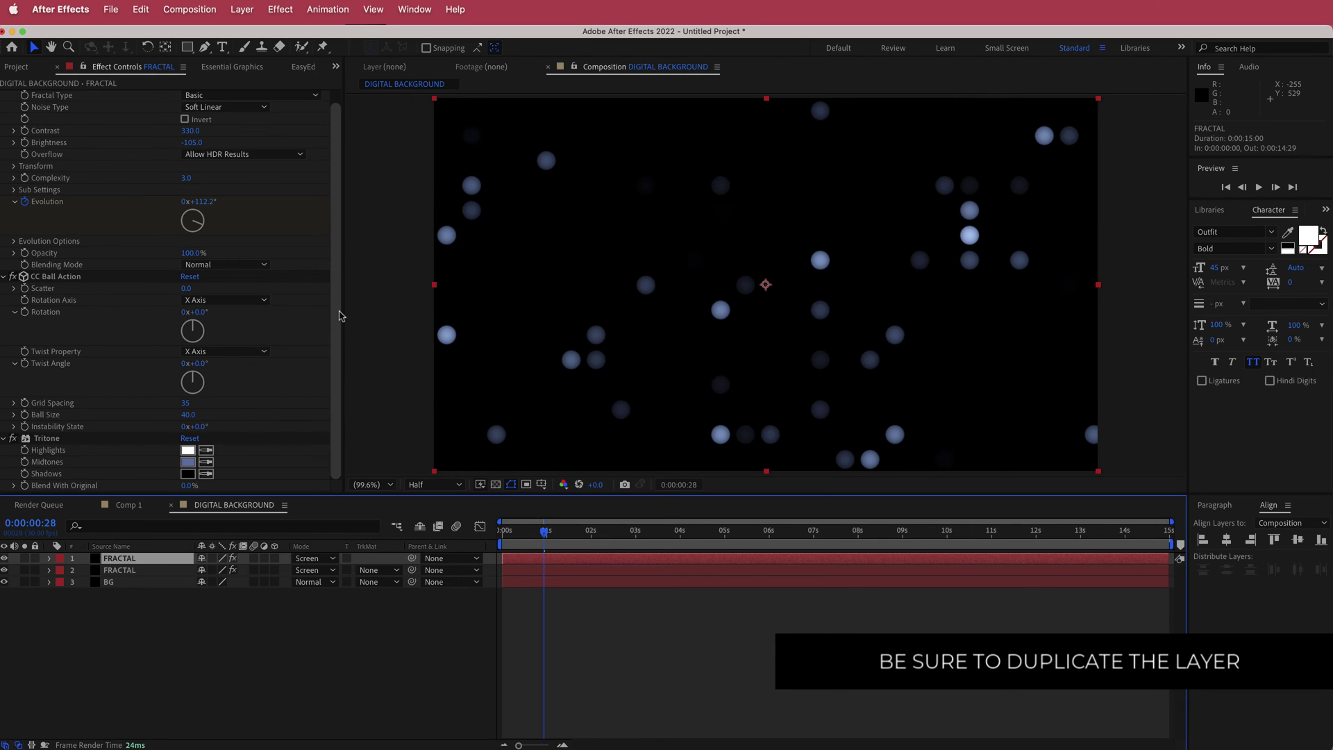
left_click(190, 416)
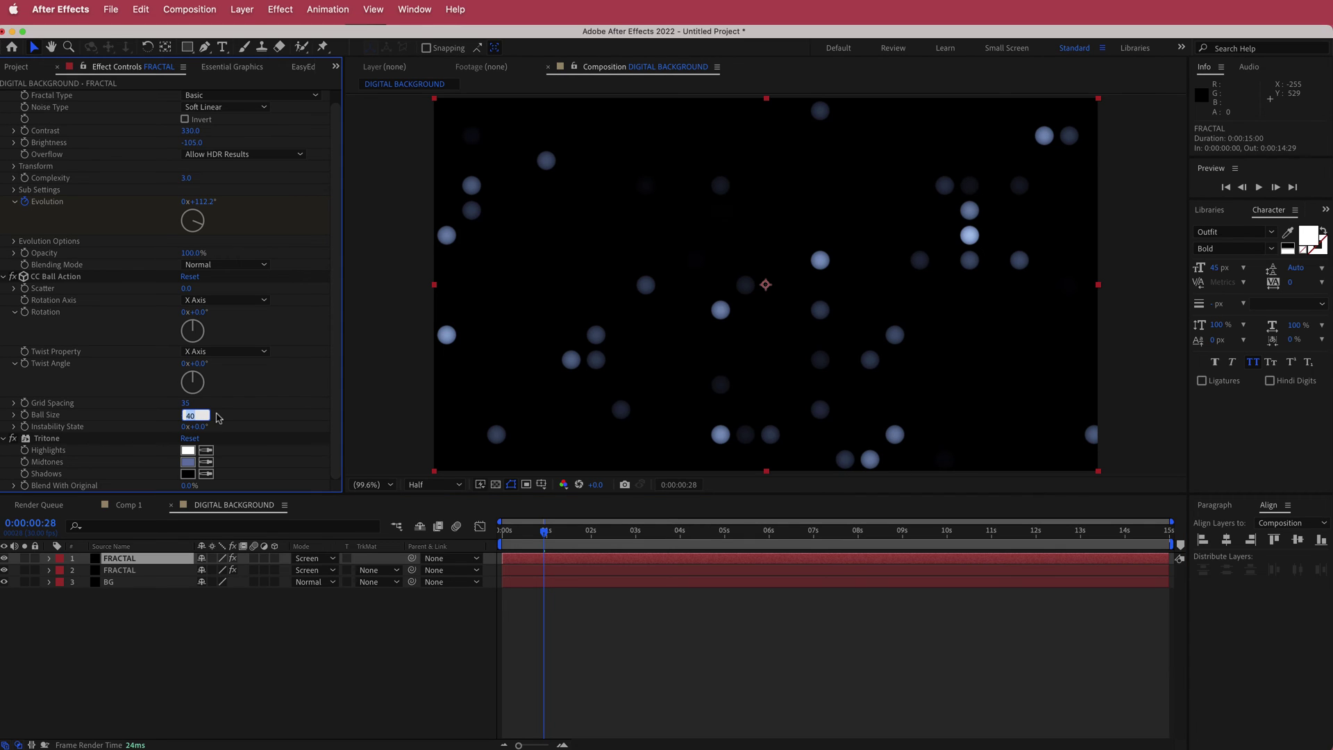
type("30")
key("Return")
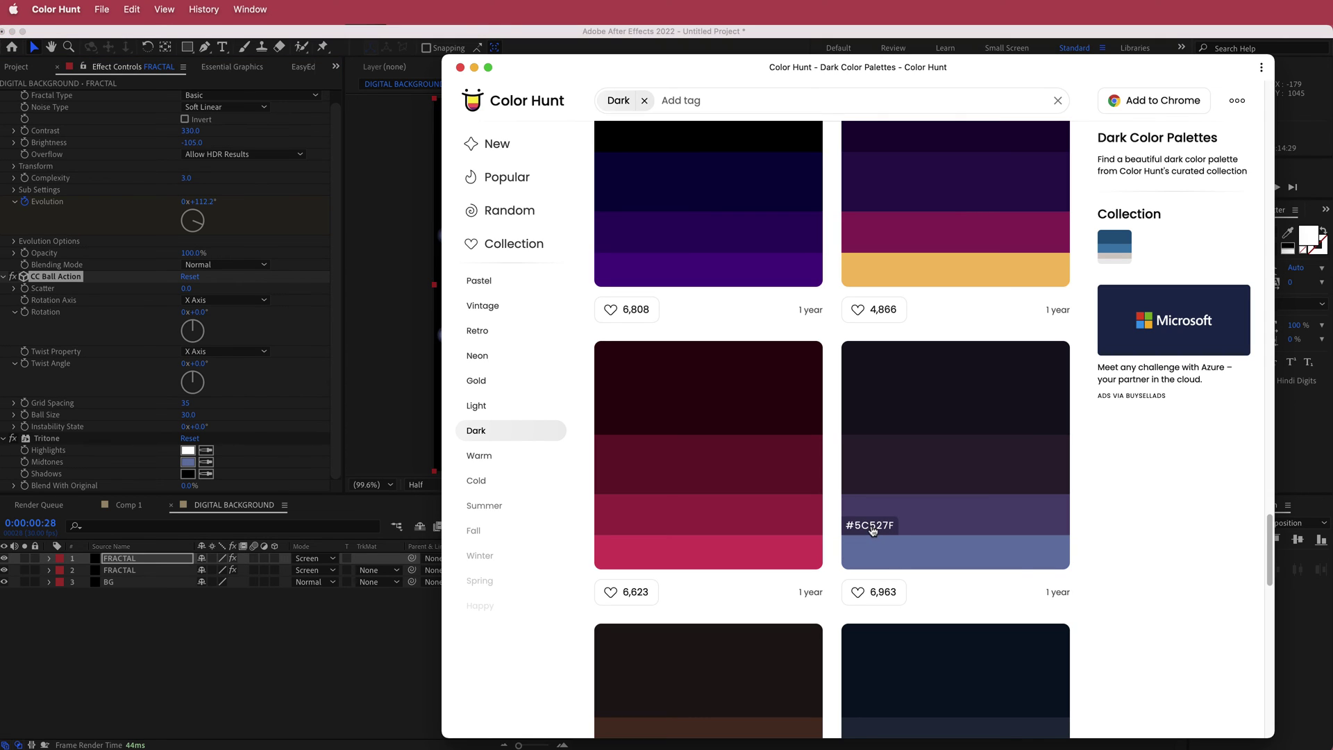
left_click(873, 531)
left_click(357, 419)
Set the copy's Tritone Midtones to the pasted purple 5C527F and preview it
left_click(188, 463)
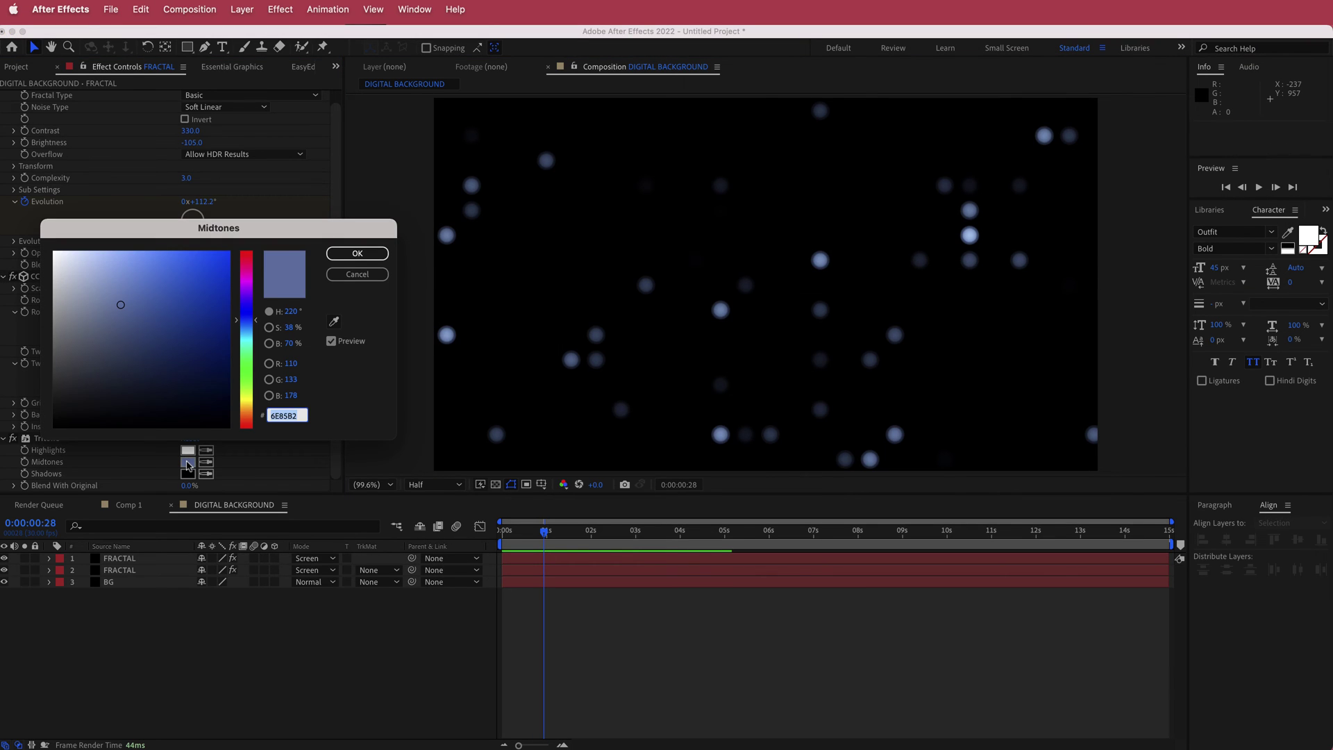
key("super+v")
left_click(357, 254)
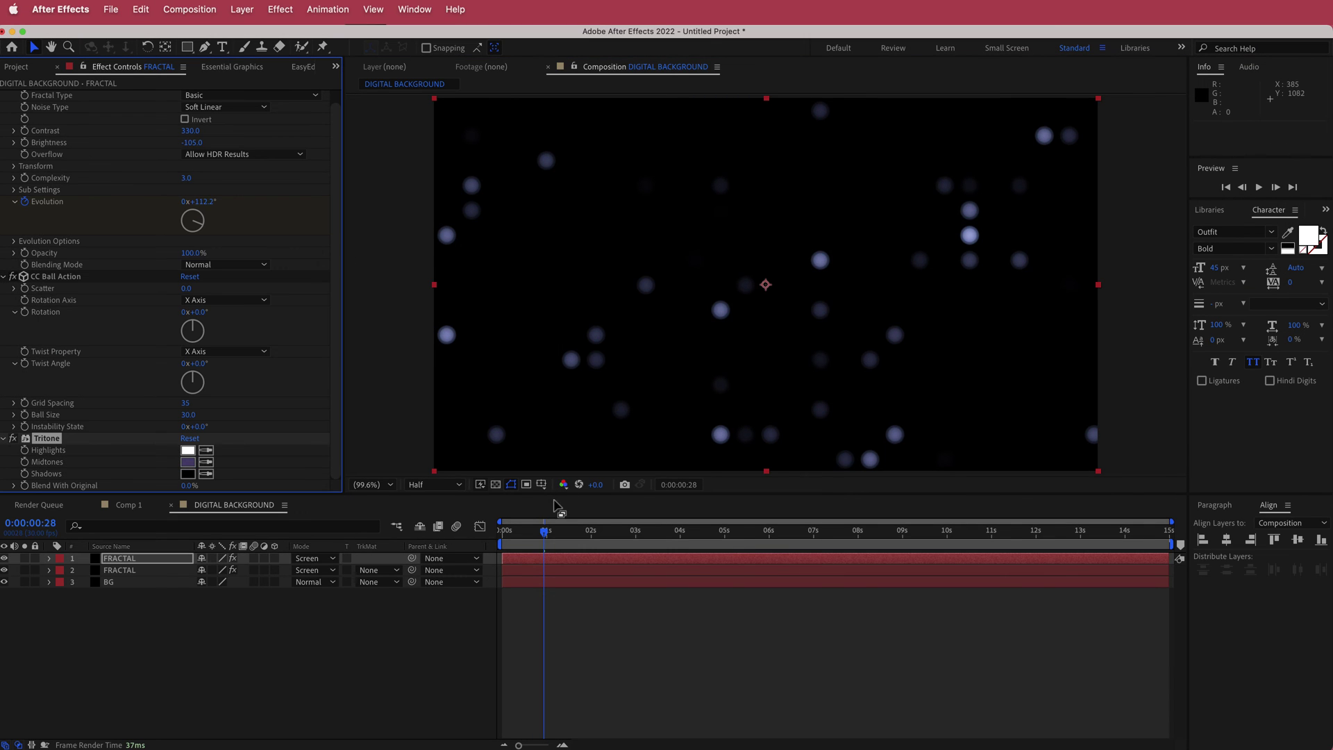
left_click_drag(545, 531, 898, 535)
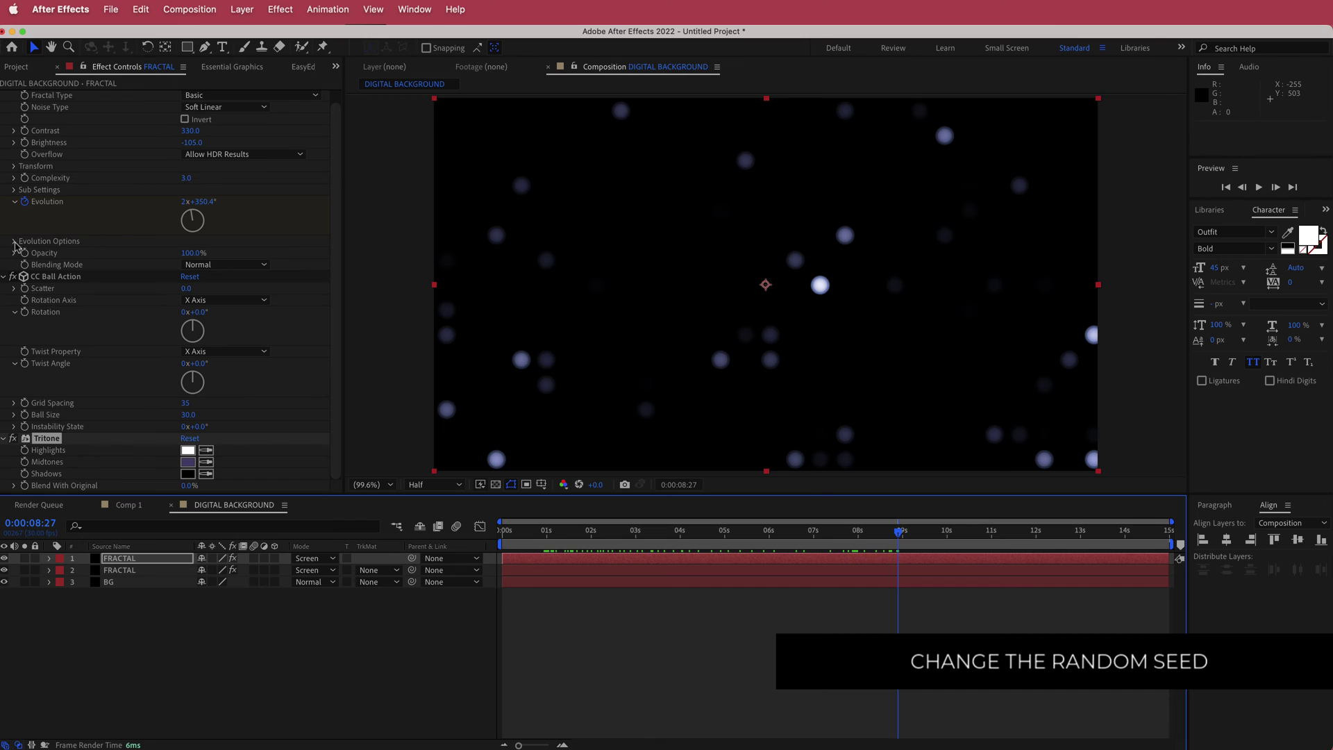
Raise the copy's Random Seed to 1450 in Evolution Options for a different dot pattern
left_click(14, 241)
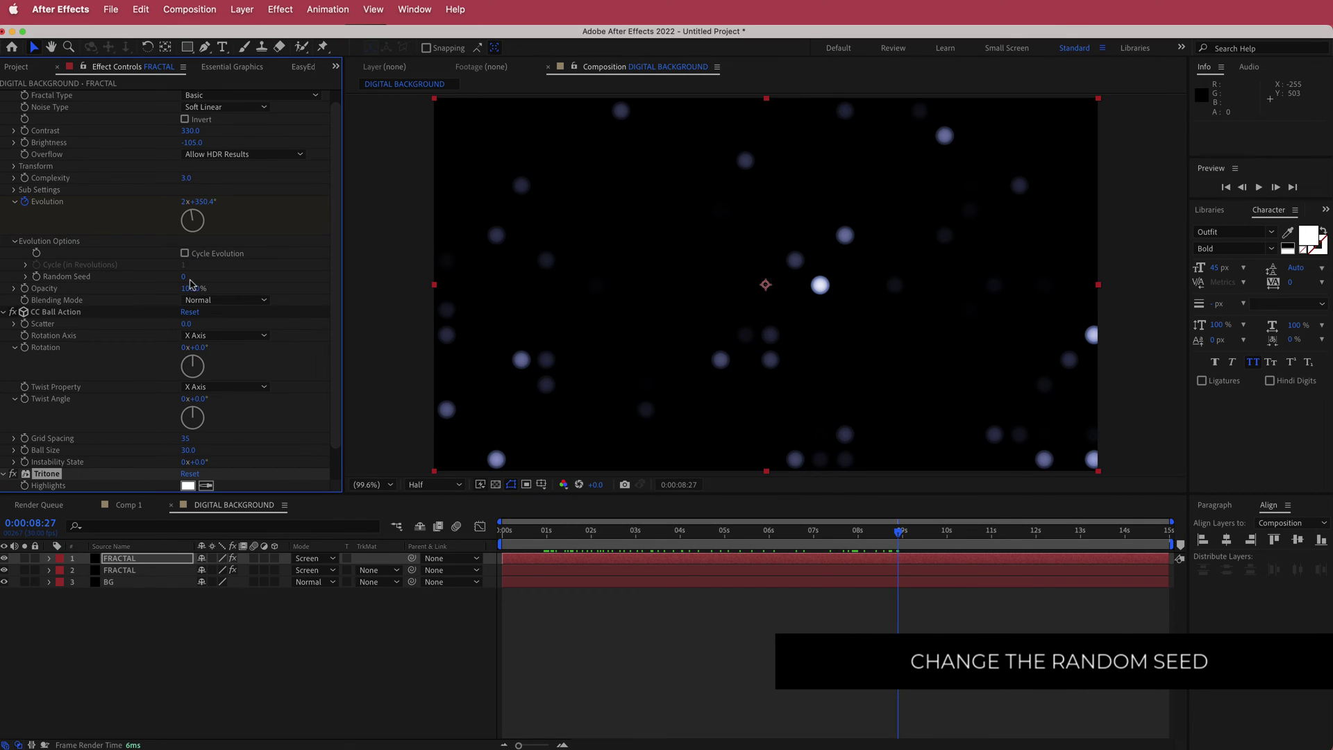
left_click_drag(185, 277, 805, 458)
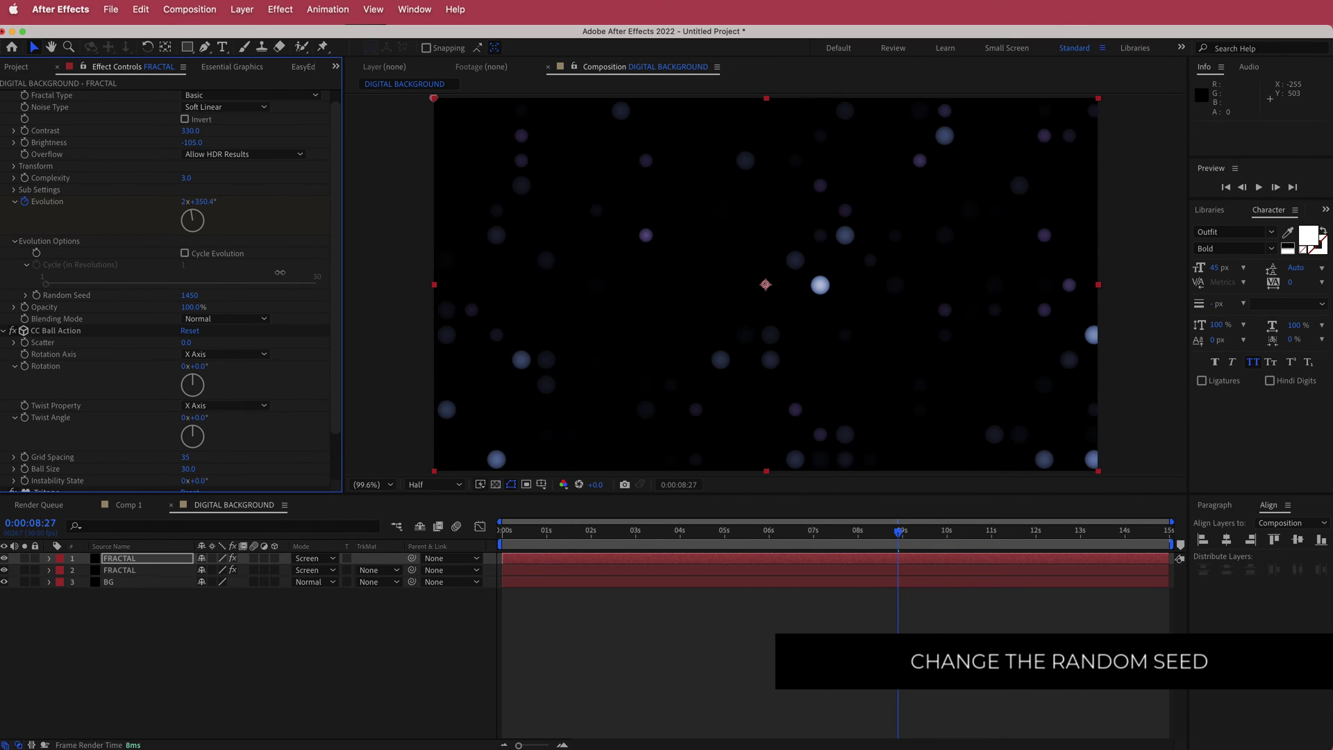
left_click_drag(899, 532, 964, 526)
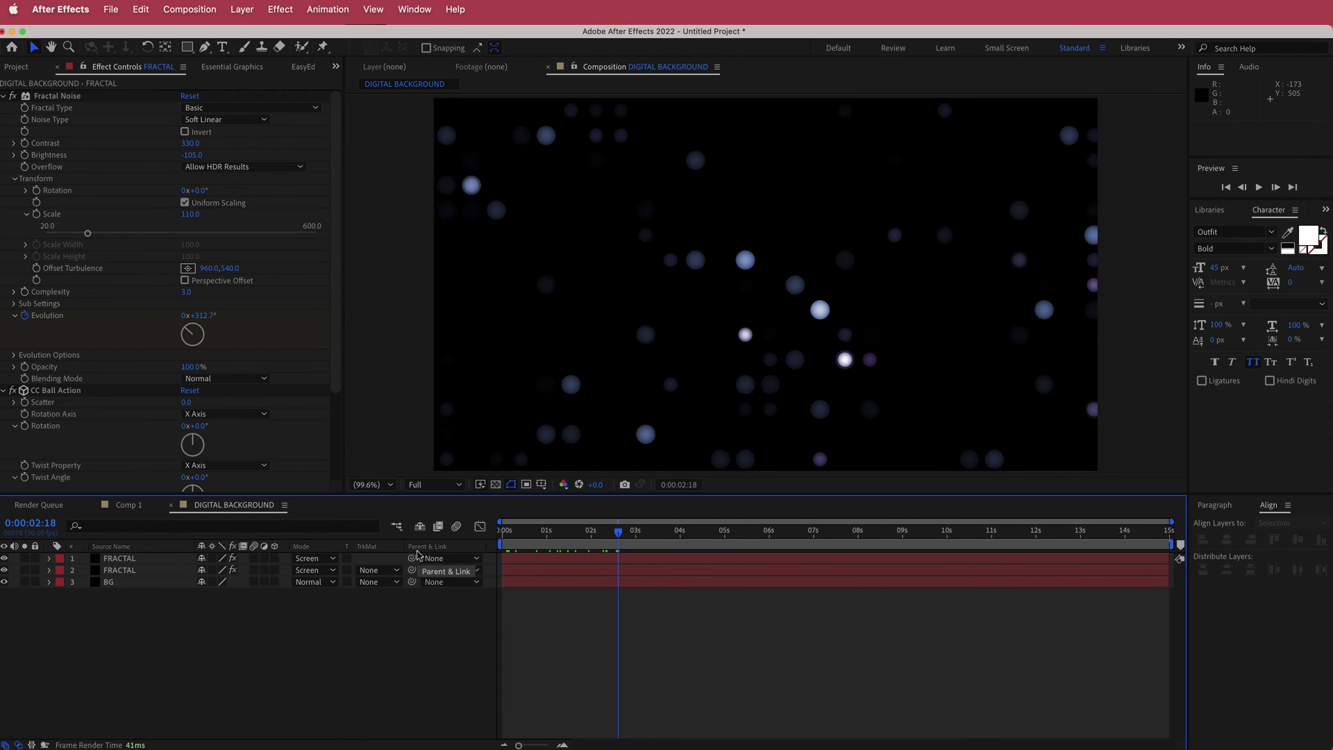
Add a new adjustment layer at the top of the layer stack
right_click(386, 561)
mouse_move(411, 571)
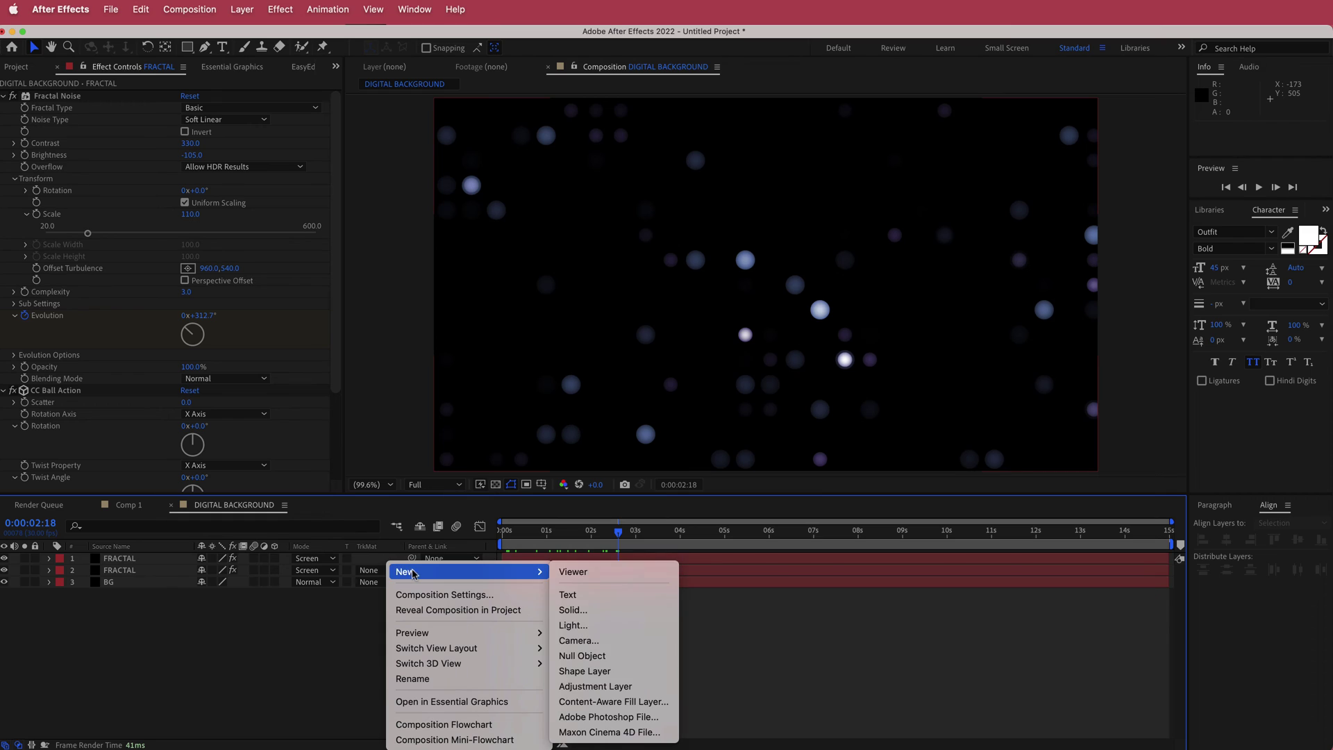
left_click(621, 688)
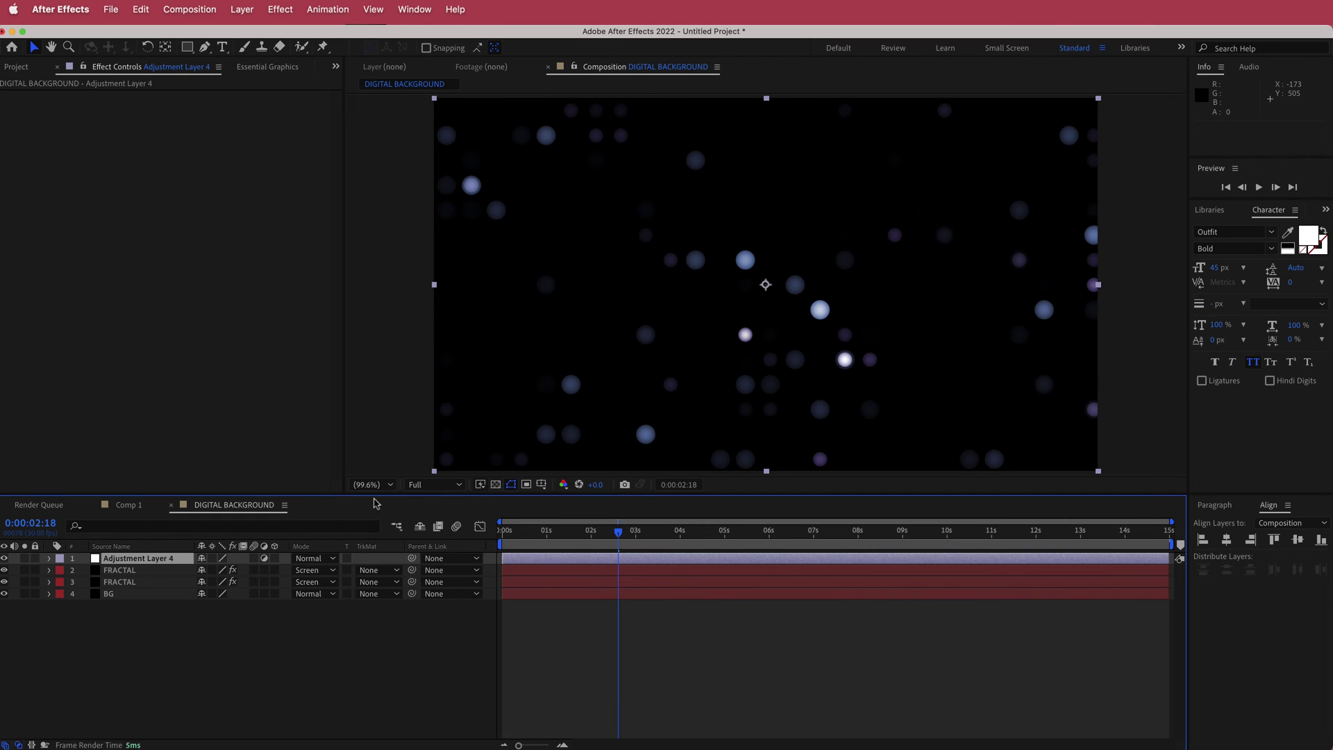
Apply Minimax to the adjustment layer and set its Radius to 6
key("ctrl+space")
type("min")
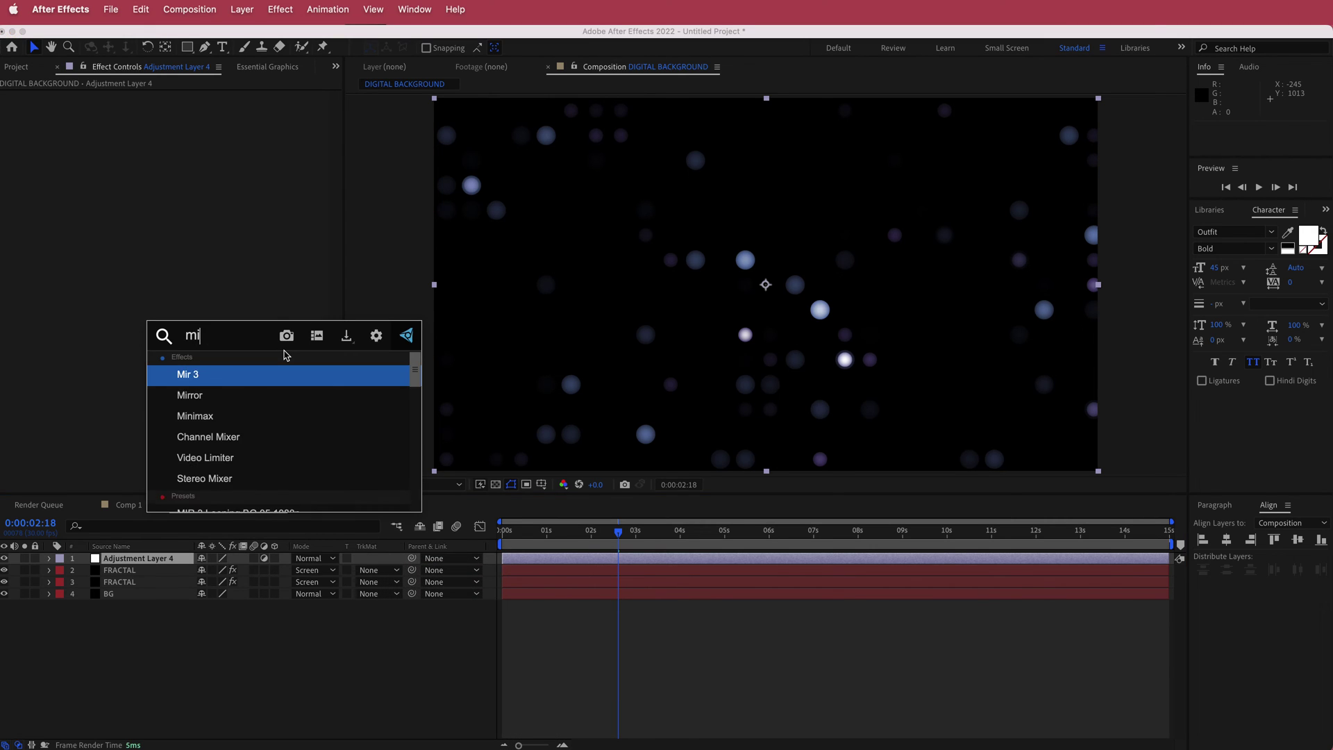
left_click(237, 384)
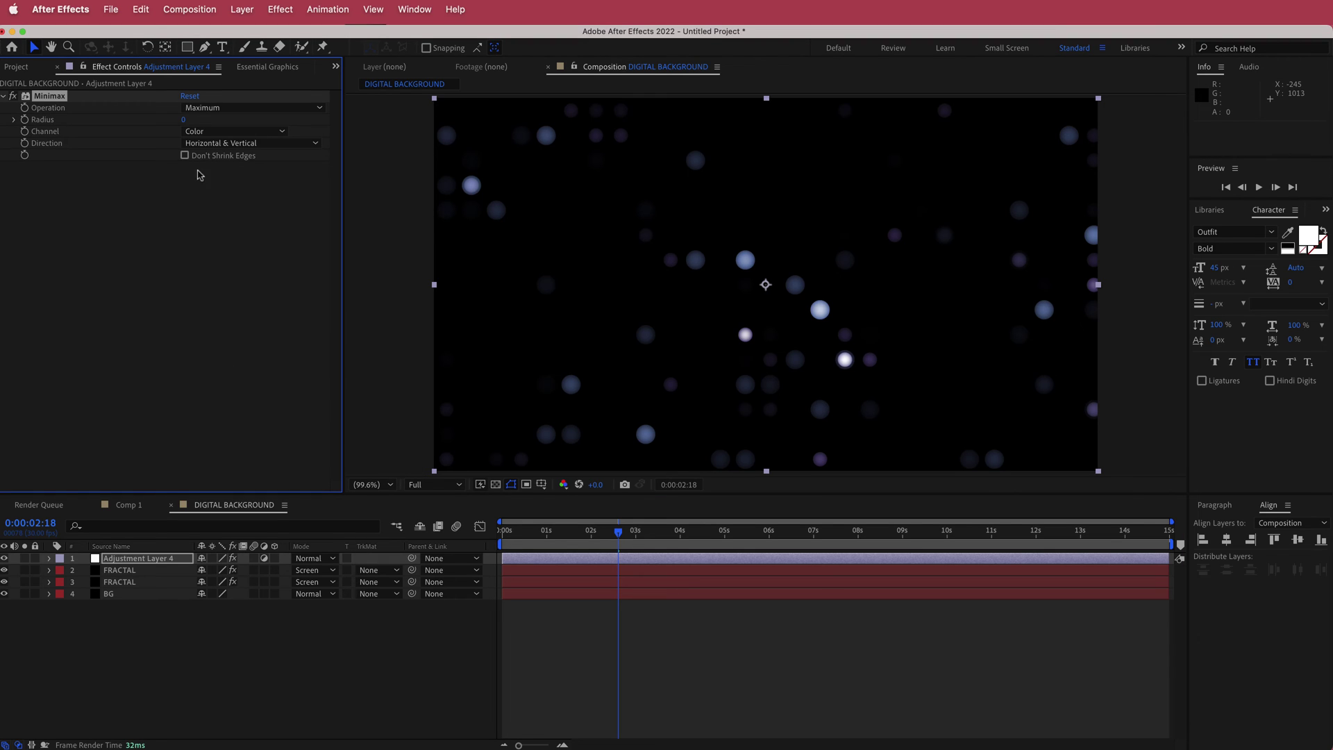
left_click(186, 121)
type("6")
key("Return")
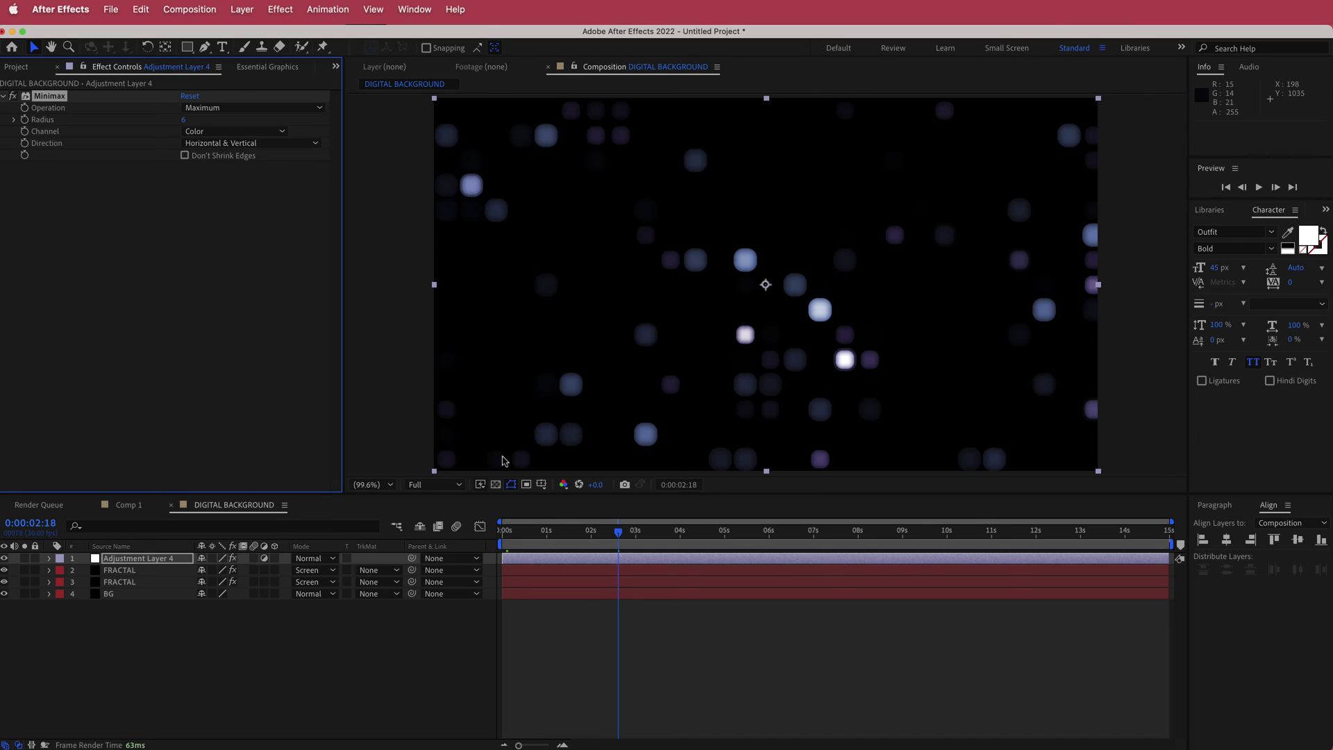
Add another adjustment layer on top and apply Glow to it
right_click(393, 561)
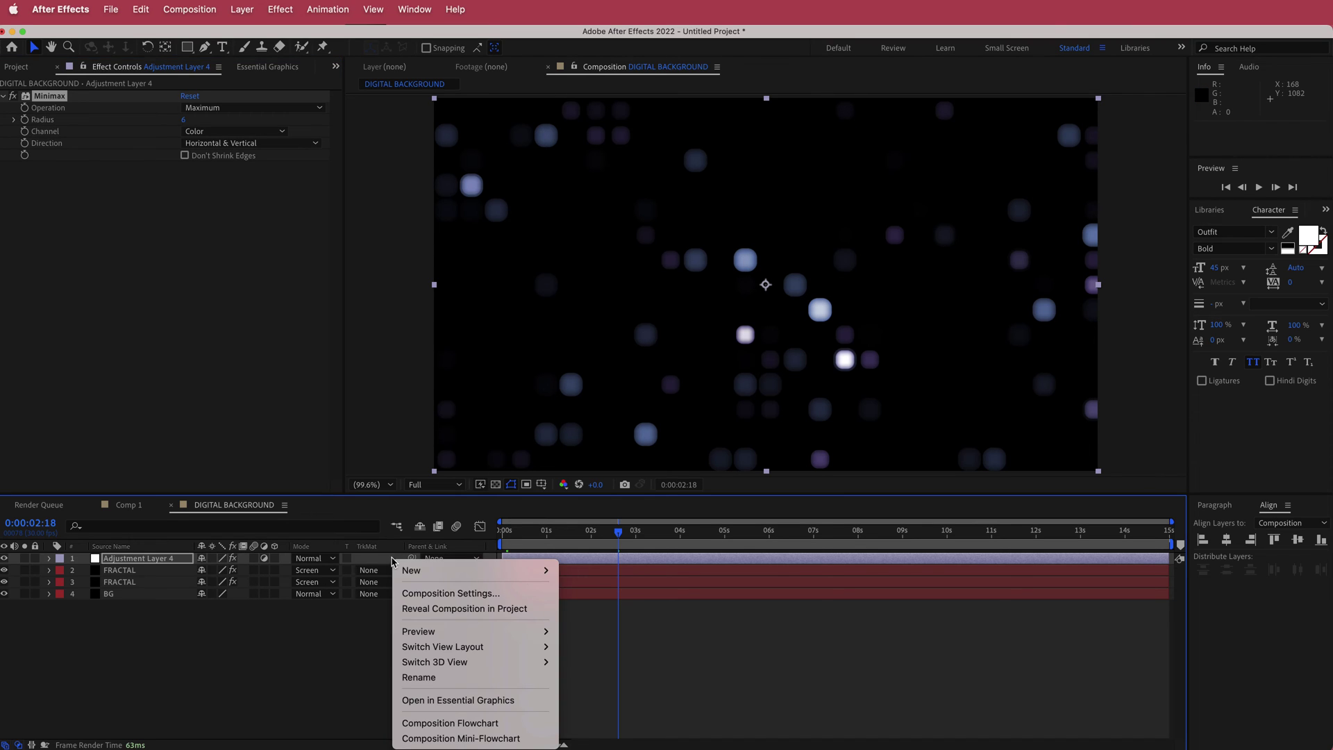
mouse_move(438, 577)
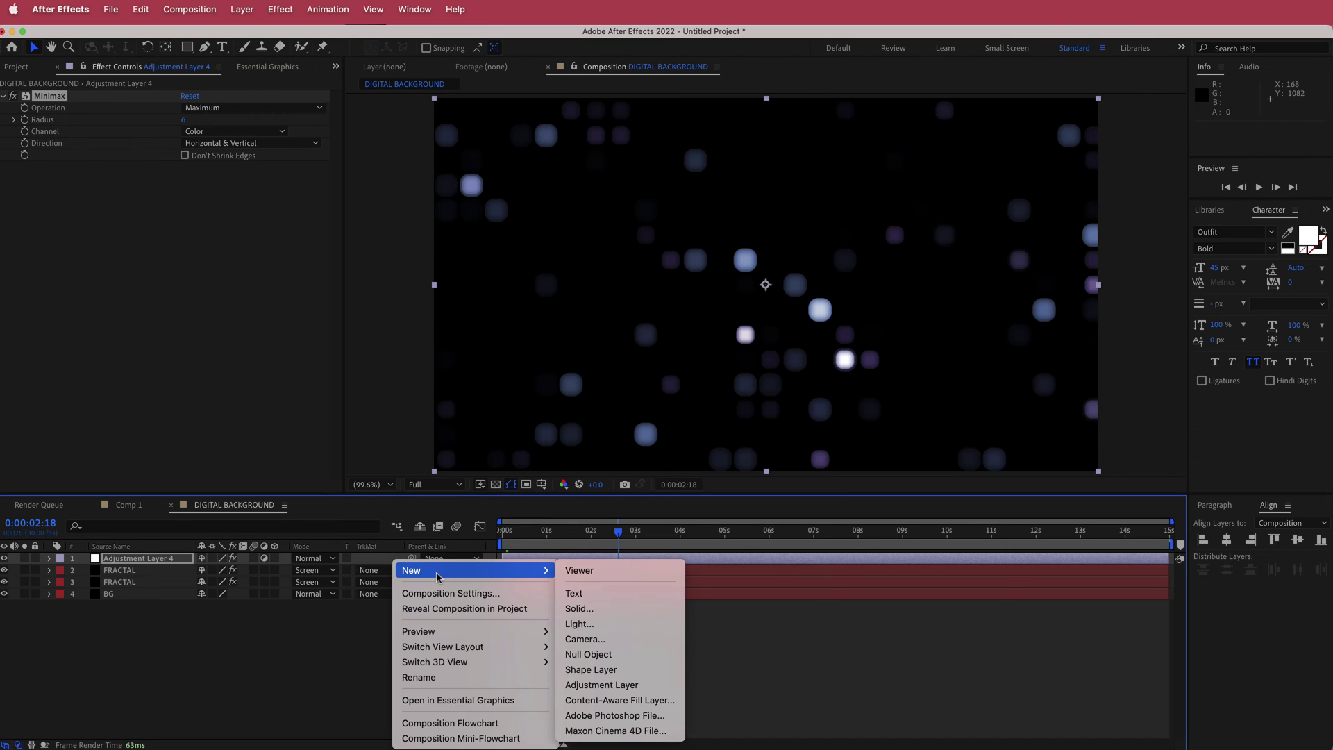
left_click(633, 684)
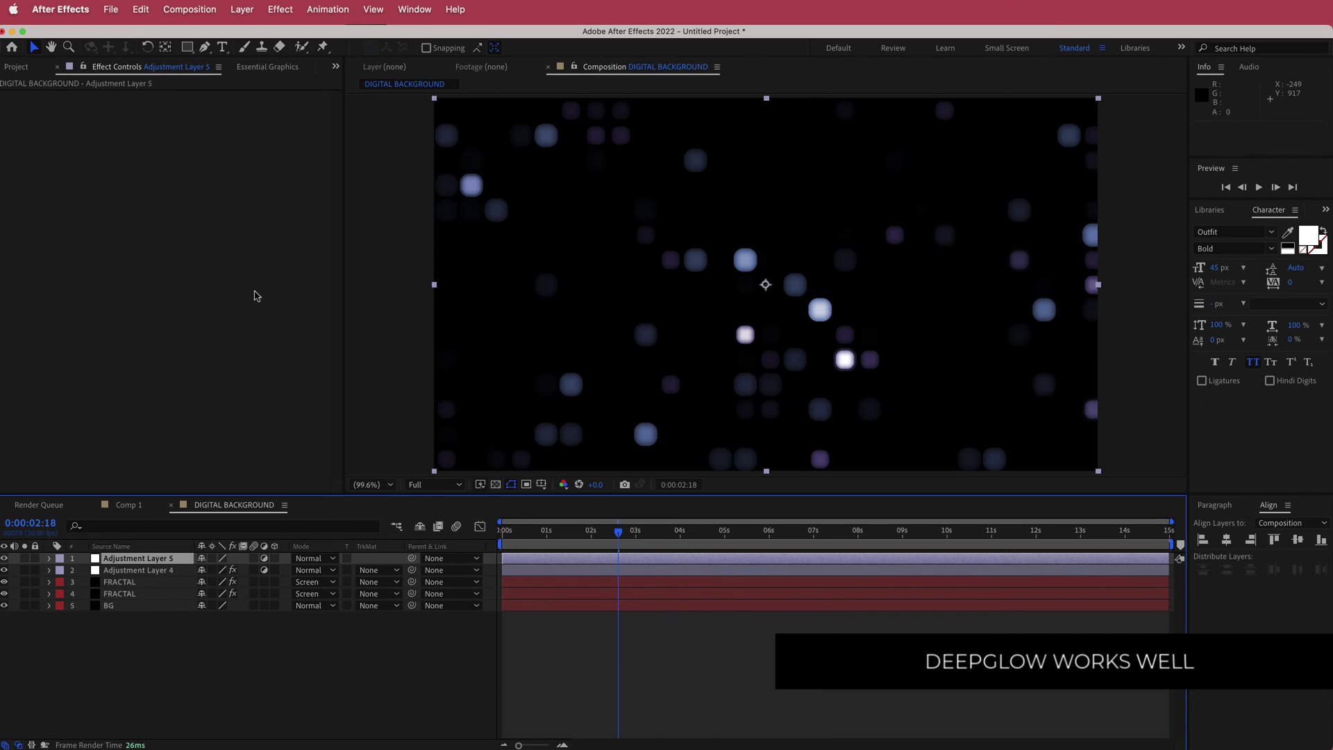
key("ctrl+space")
type("glow")
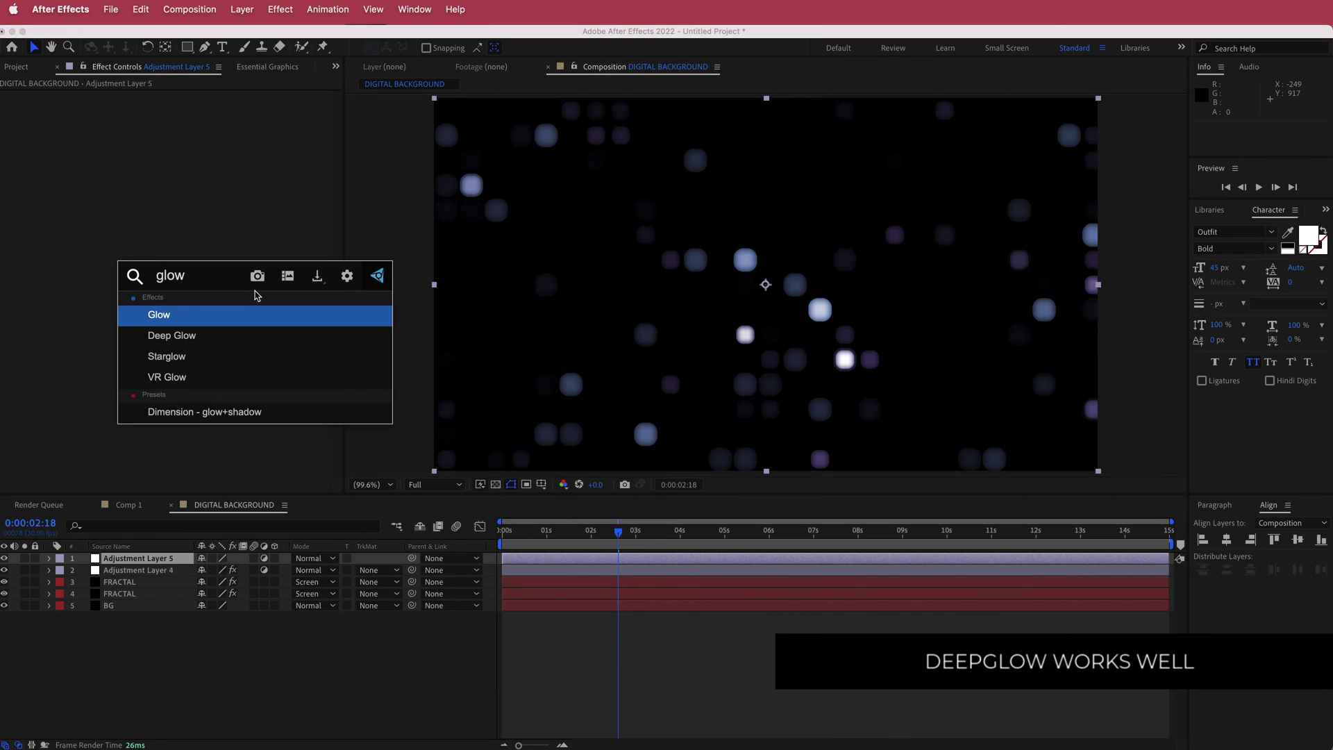
key("Return")
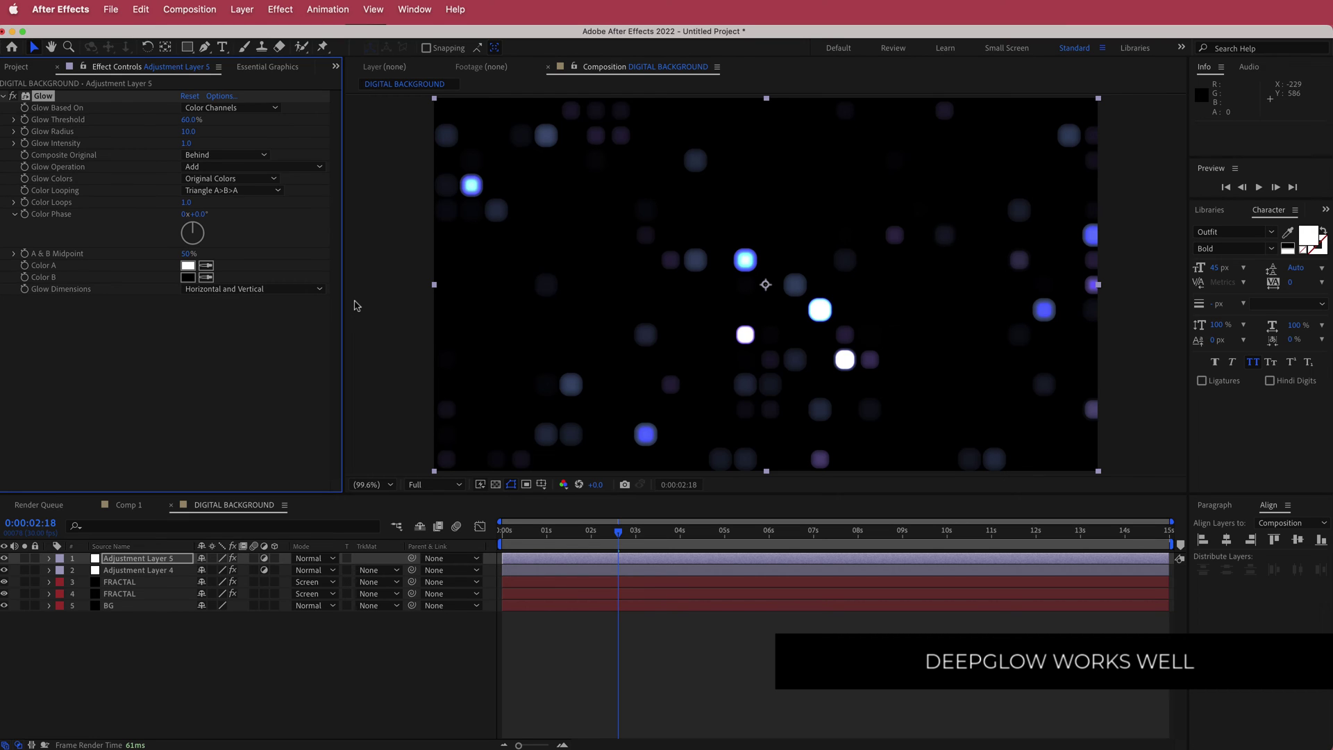
Set Glow Threshold to 85% and Radius to 55, then select all five layers
left_click(191, 121)
key("Return")
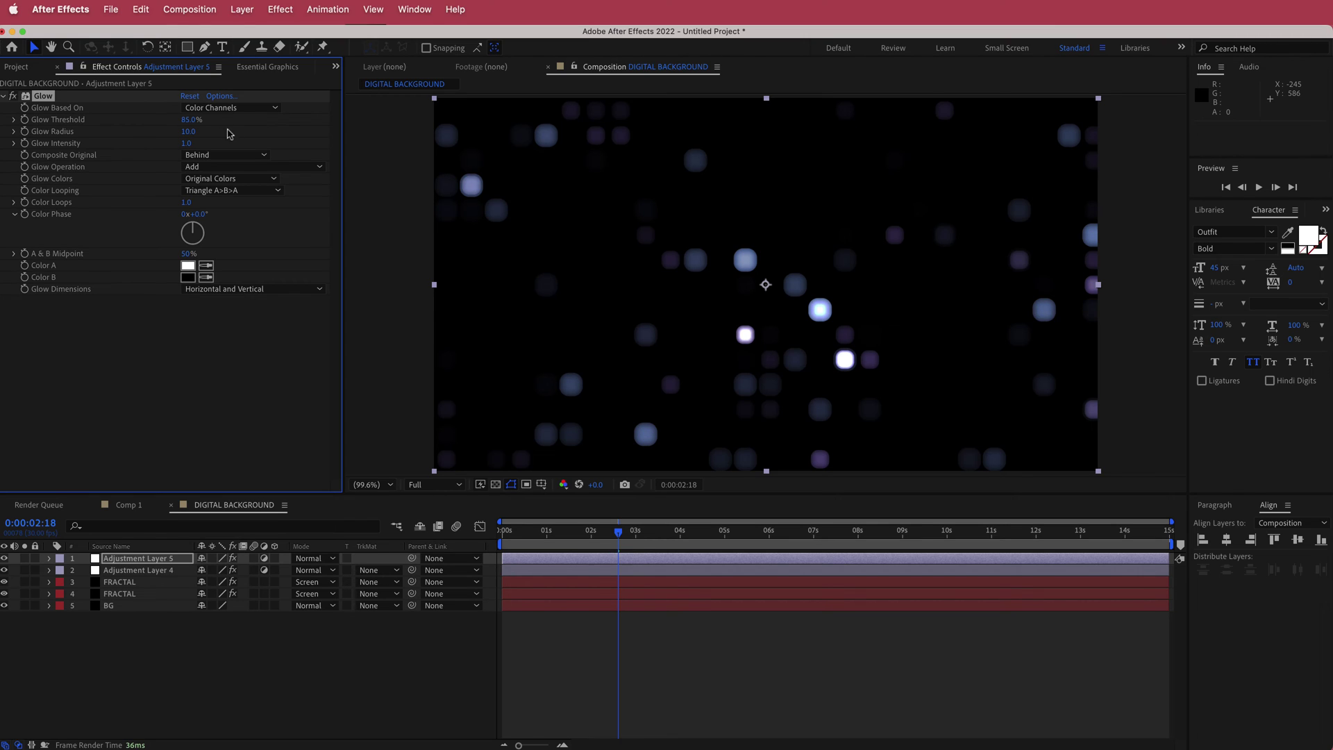
left_click(189, 133)
key("Return")
mouse_move(618, 532)
left_mouse_down()
mouse_move(1018, 539)
mouse_move(635, 552)
left_mouse_up()
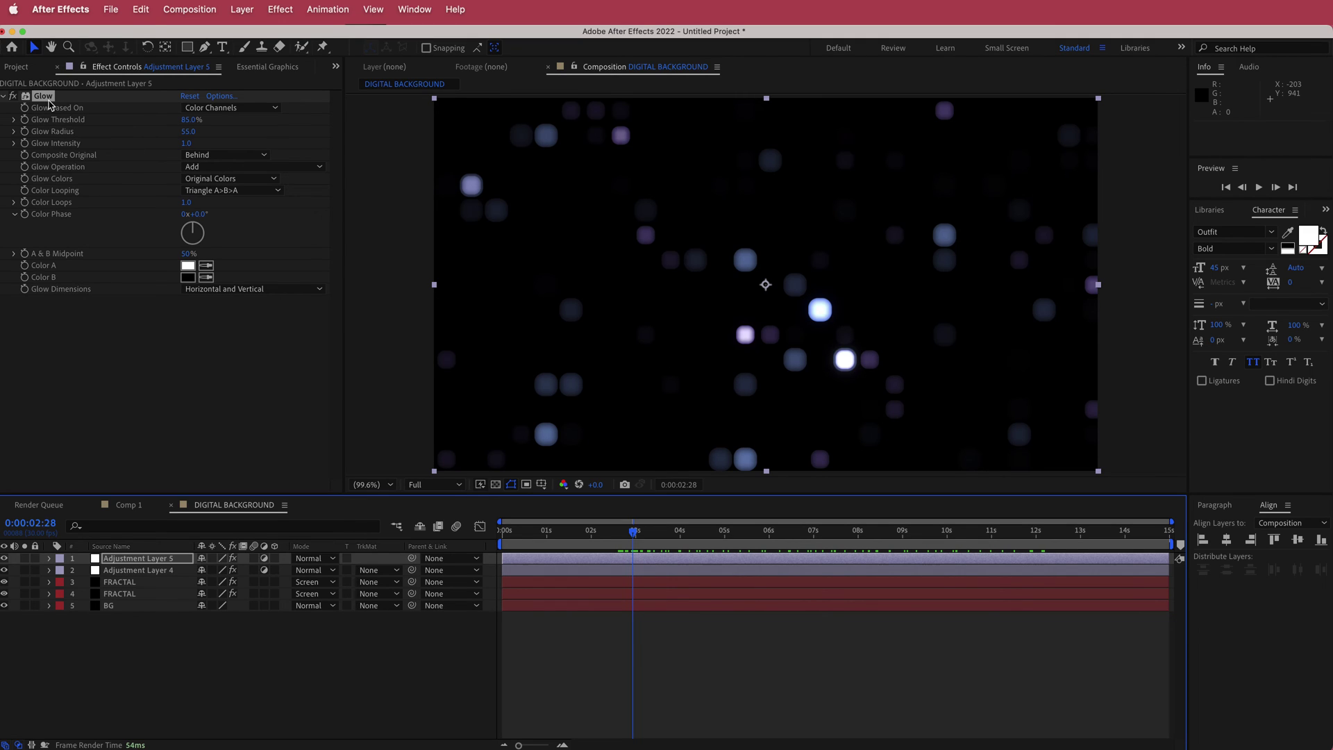
left_click_drag(230, 645, 108, 560)
Pre-compose the five selected layers into a precomp named DIGITAL, then return to frame 0
left_click(242, 9)
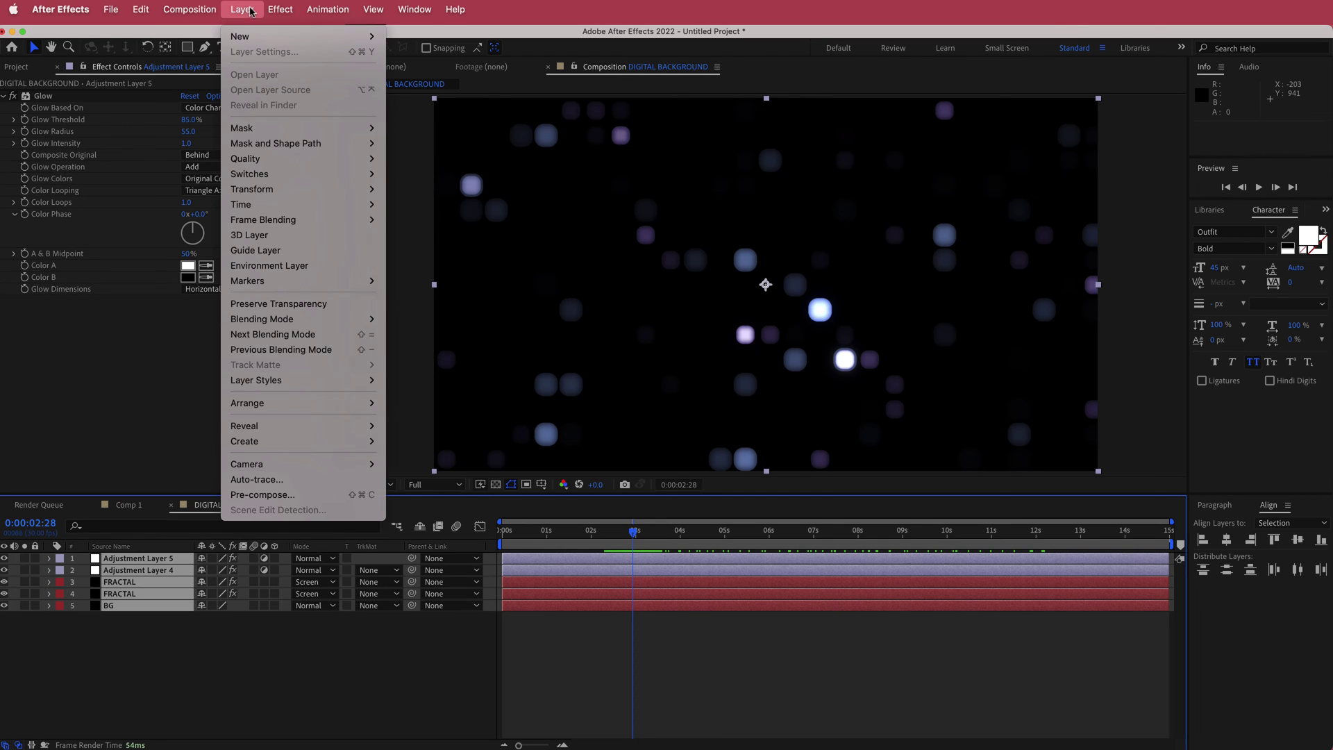
left_click(302, 495)
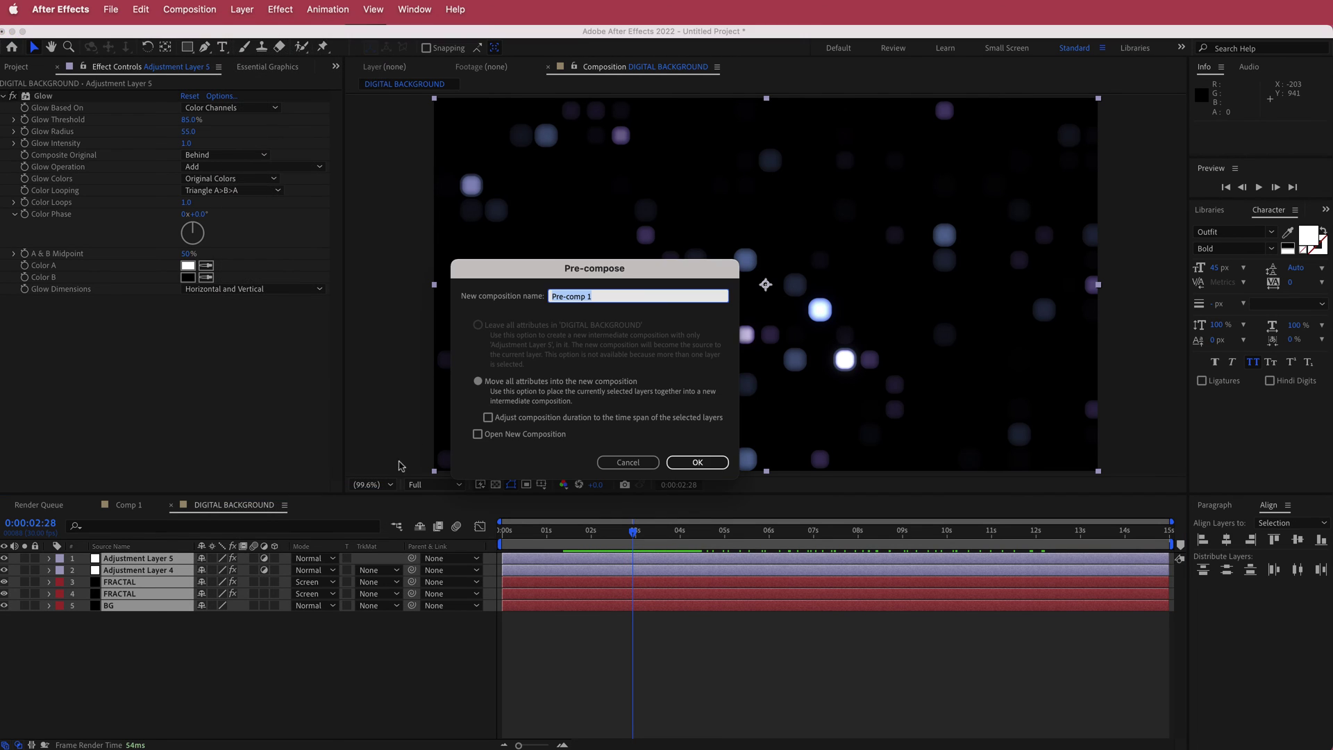
type("DIGITAL")
key("Return")
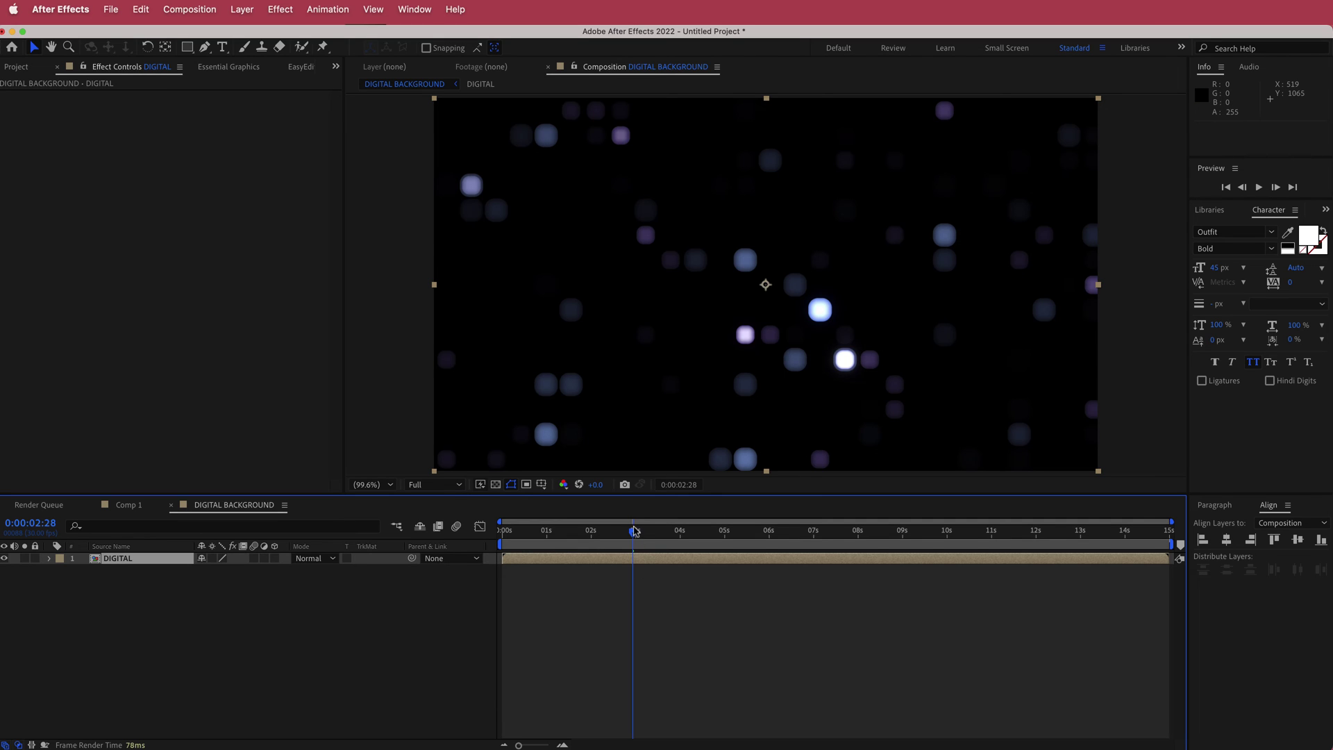
left_click_drag(634, 531, 503, 531)
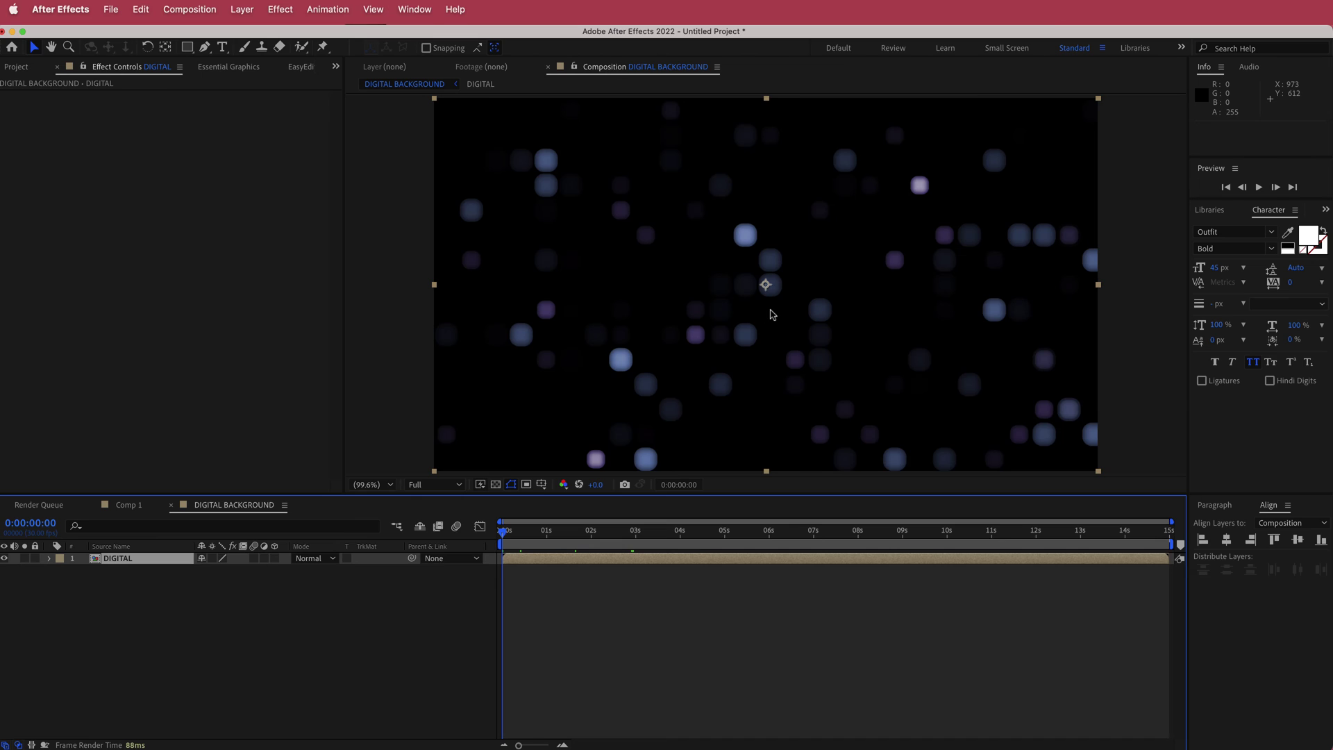
scroll(722, 306, "down", 2)
left_click(452, 300)
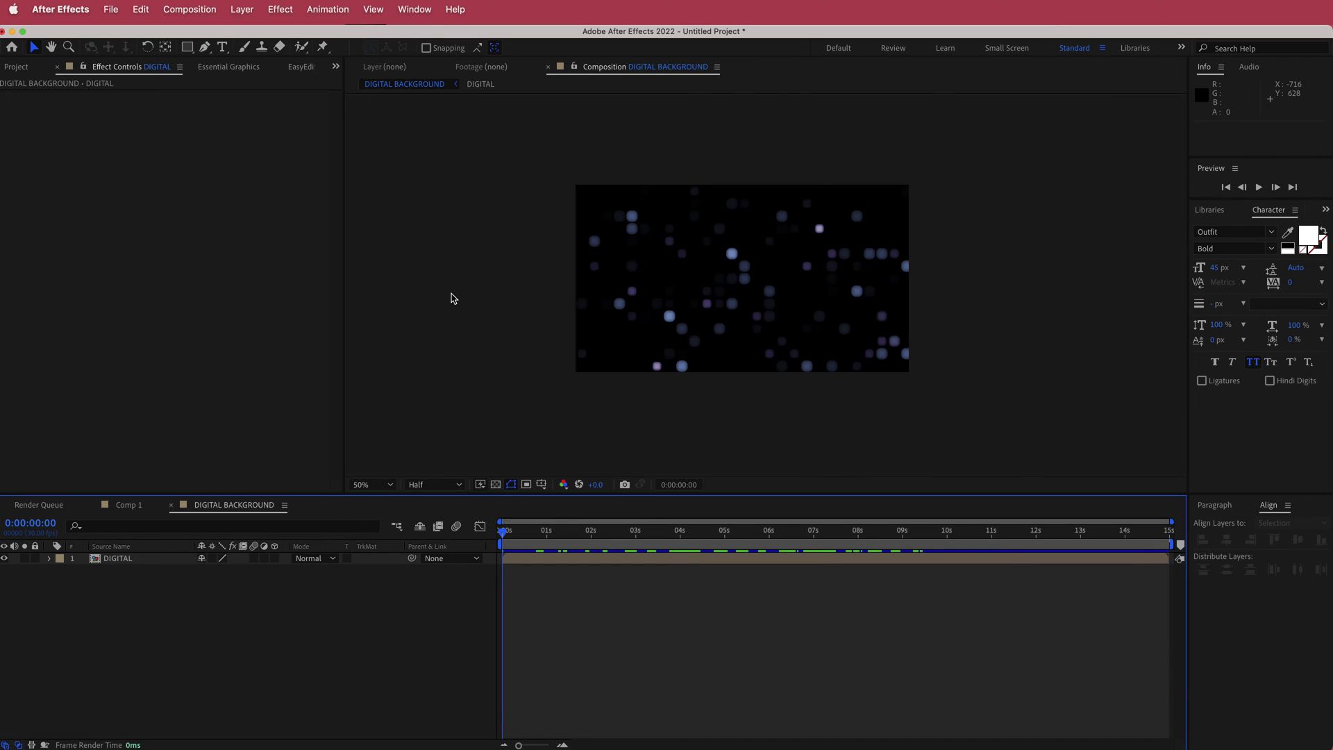
Add a new camera, Camera 1, with default settings
right_click(394, 579)
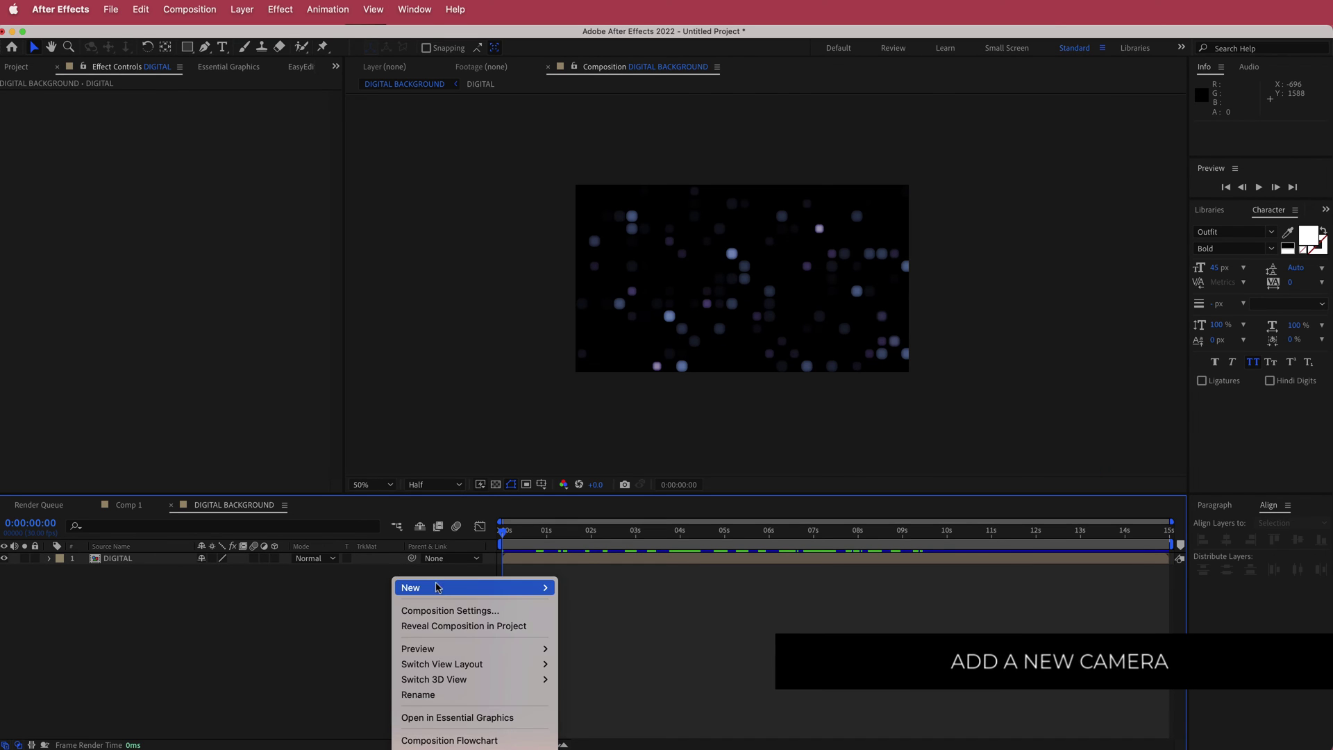
mouse_move(438, 587)
left_click(620, 660)
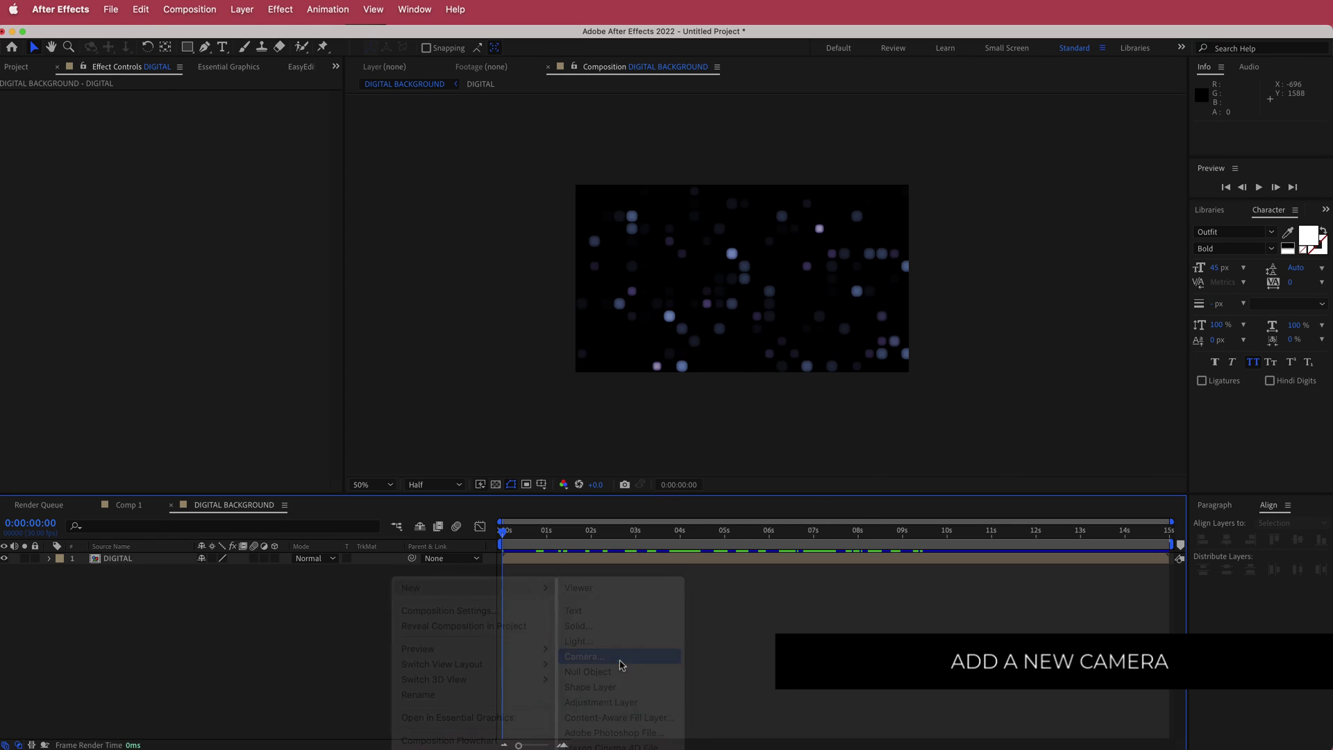
left_click(808, 527)
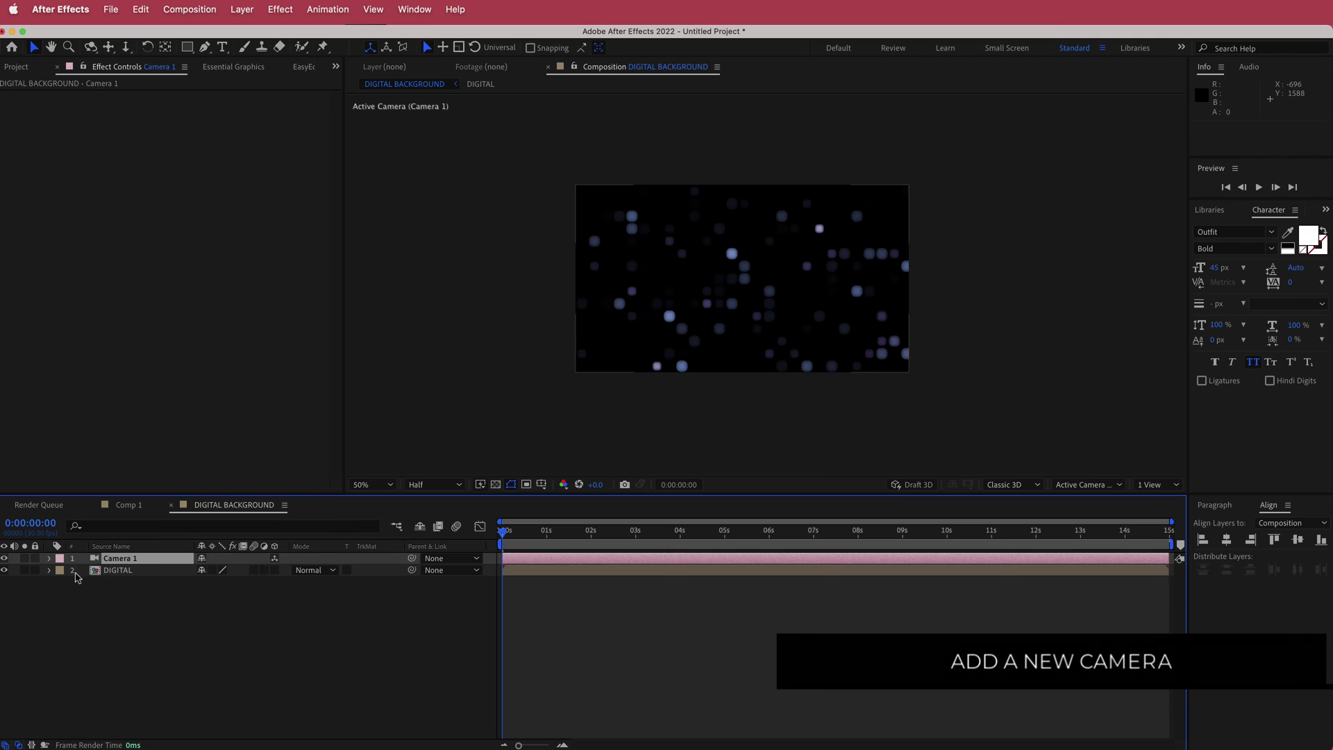
Make the DIGITAL layer 3D and set its Scale to 150%
left_click(281, 570)
left_click(275, 570)
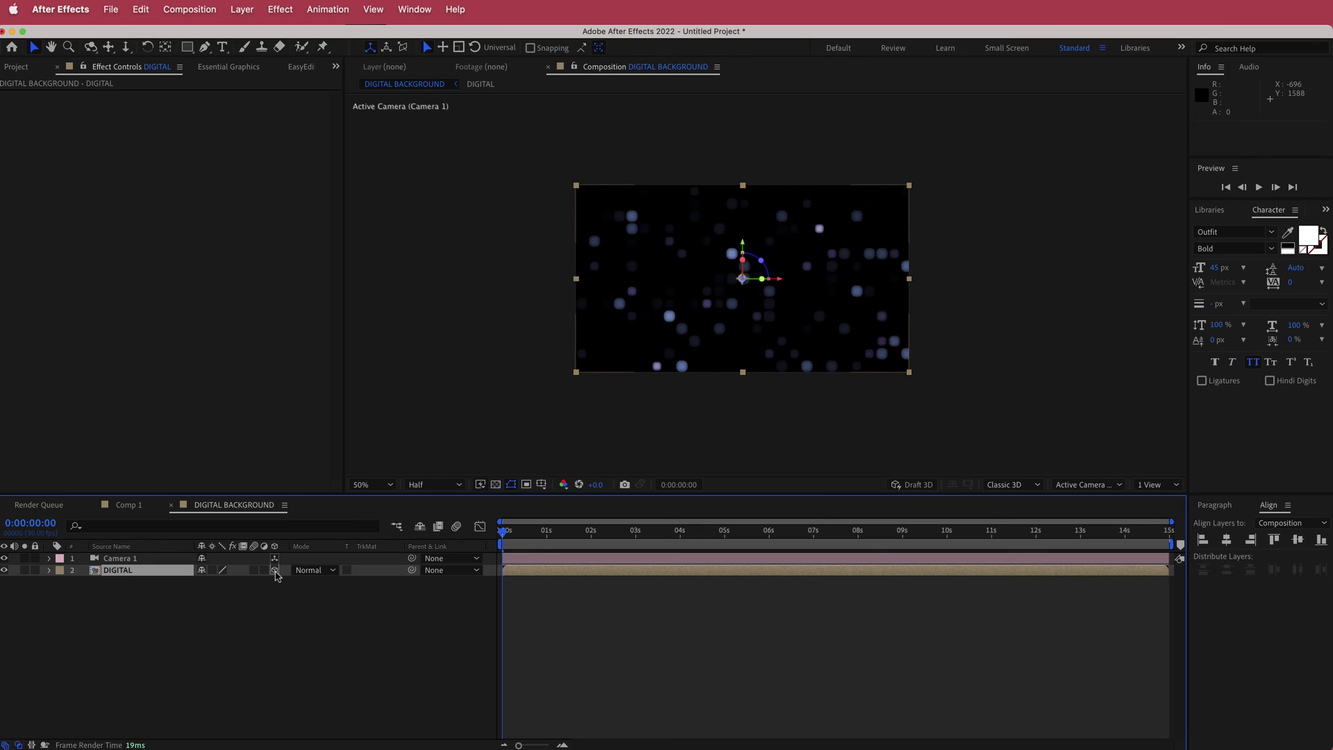
key("s")
left_click(218, 582)
type("150")
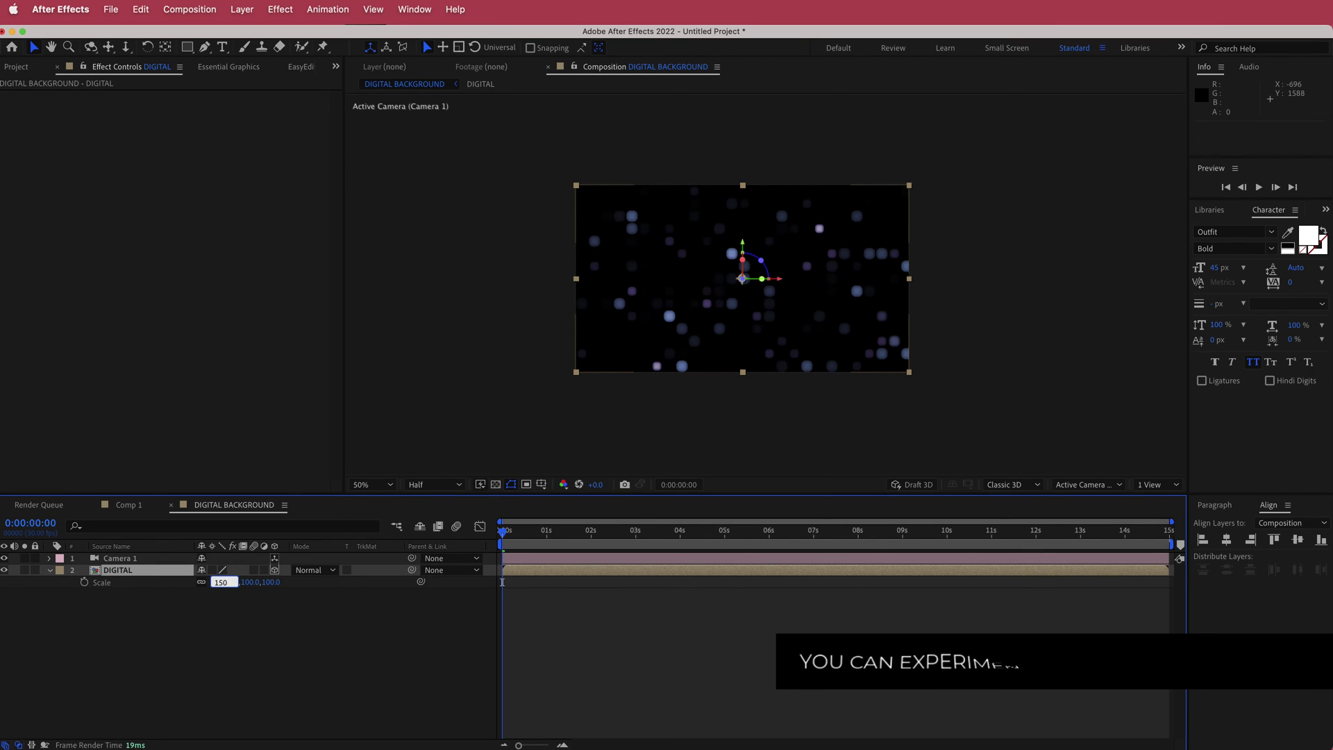
key("Return")
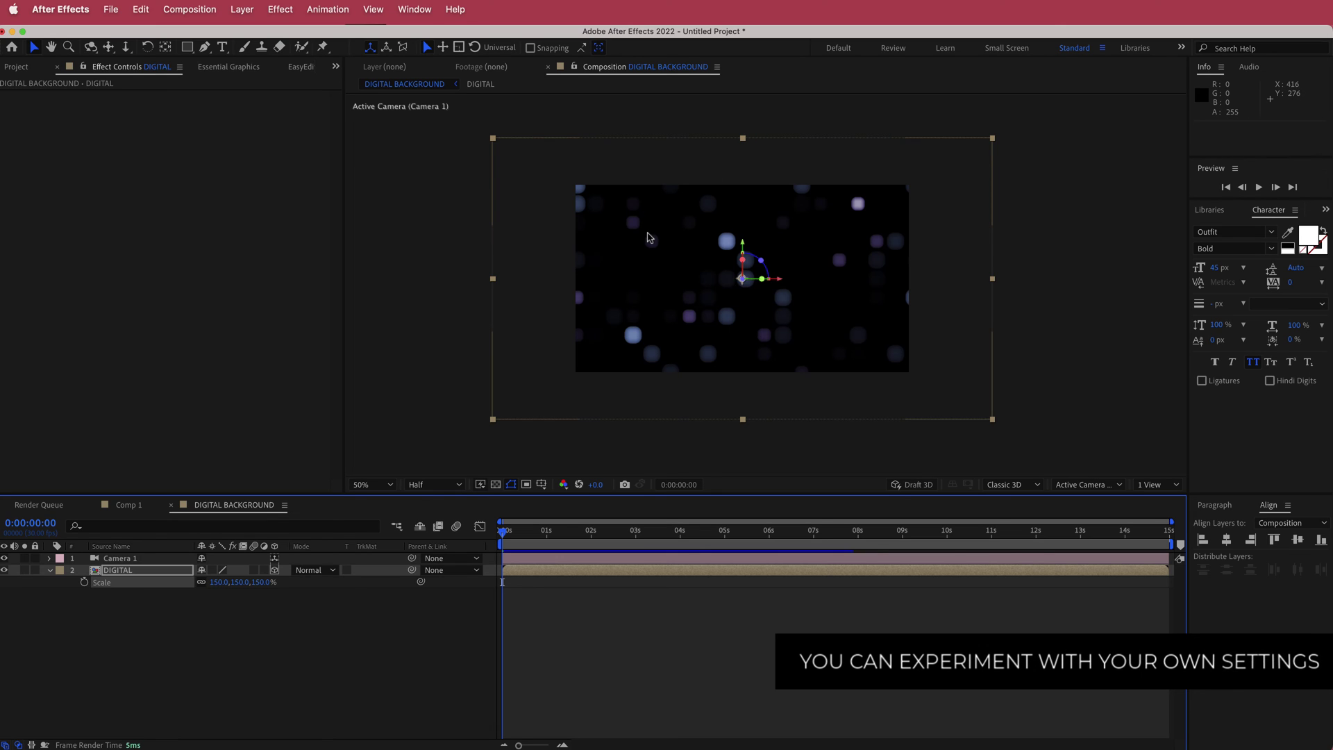
Orbit Camera 1 so the frame appears tilted
left_click(131, 559)
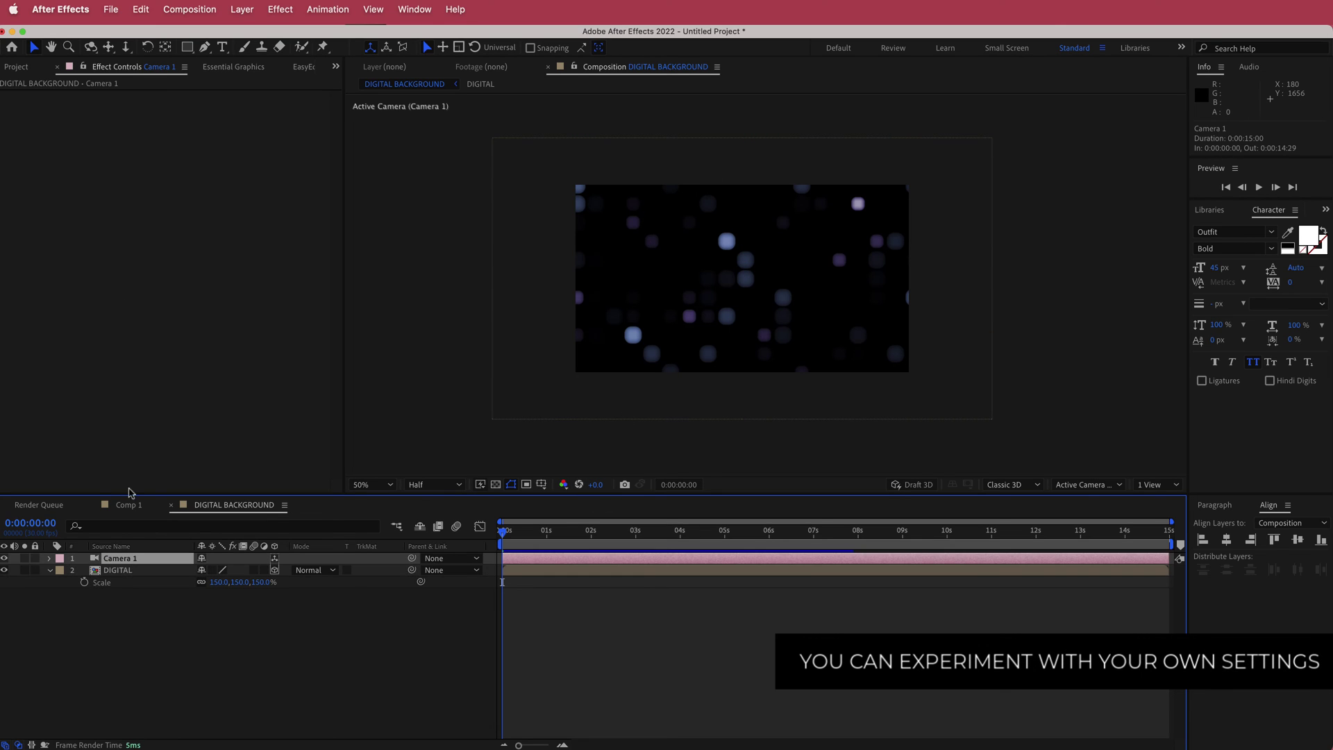
key("c")
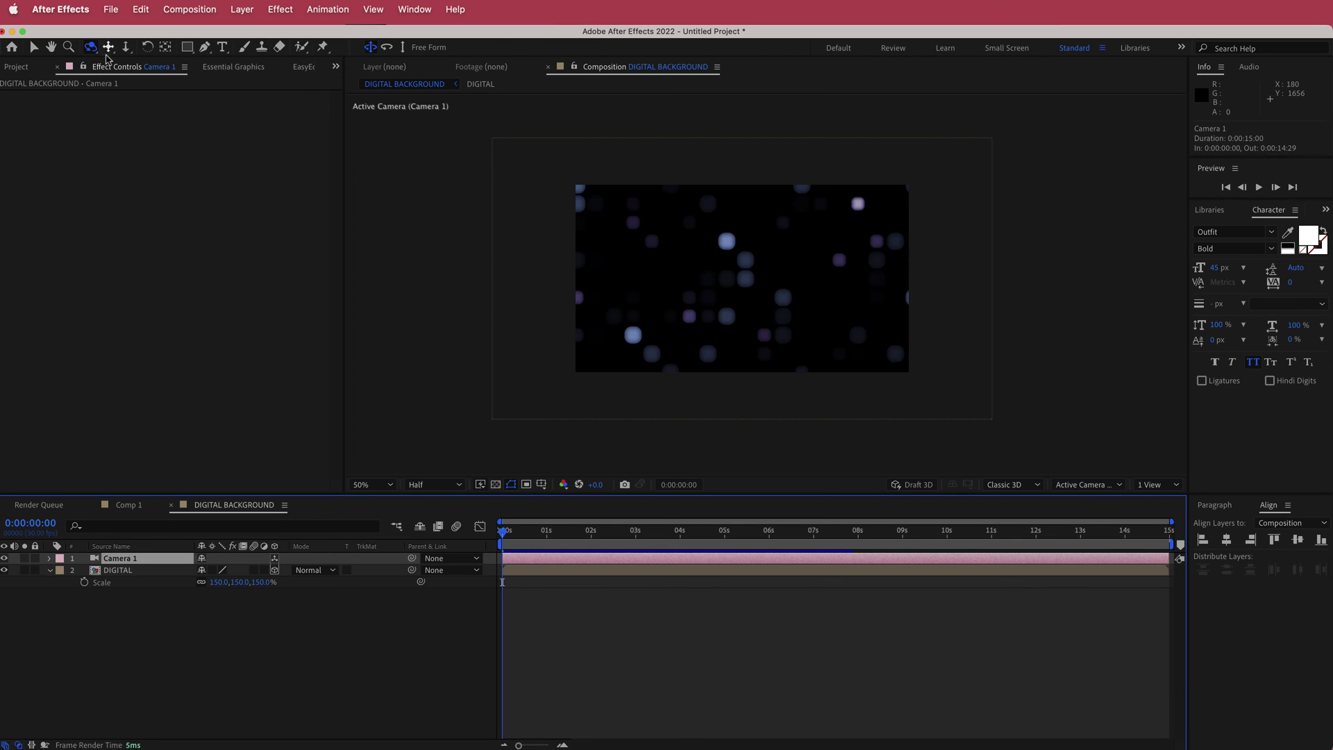
mouse_move(634, 224)
left_mouse_down()
mouse_move(666, 238)
mouse_move(631, 215)
mouse_move(648, 237)
left_mouse_up()
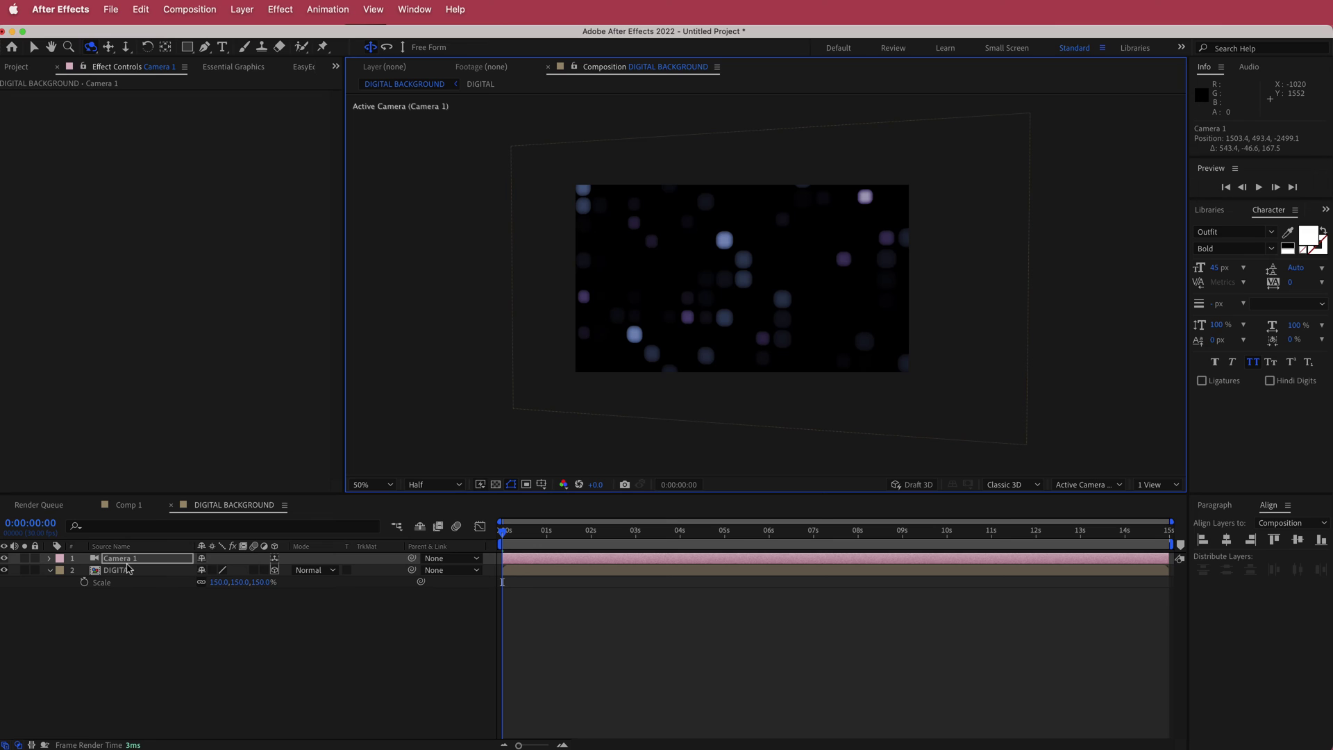
Keyframe Camera 1's Position at 0s and, shifted, at 0:00:14:29, then scrub to preview the drift
key("p")
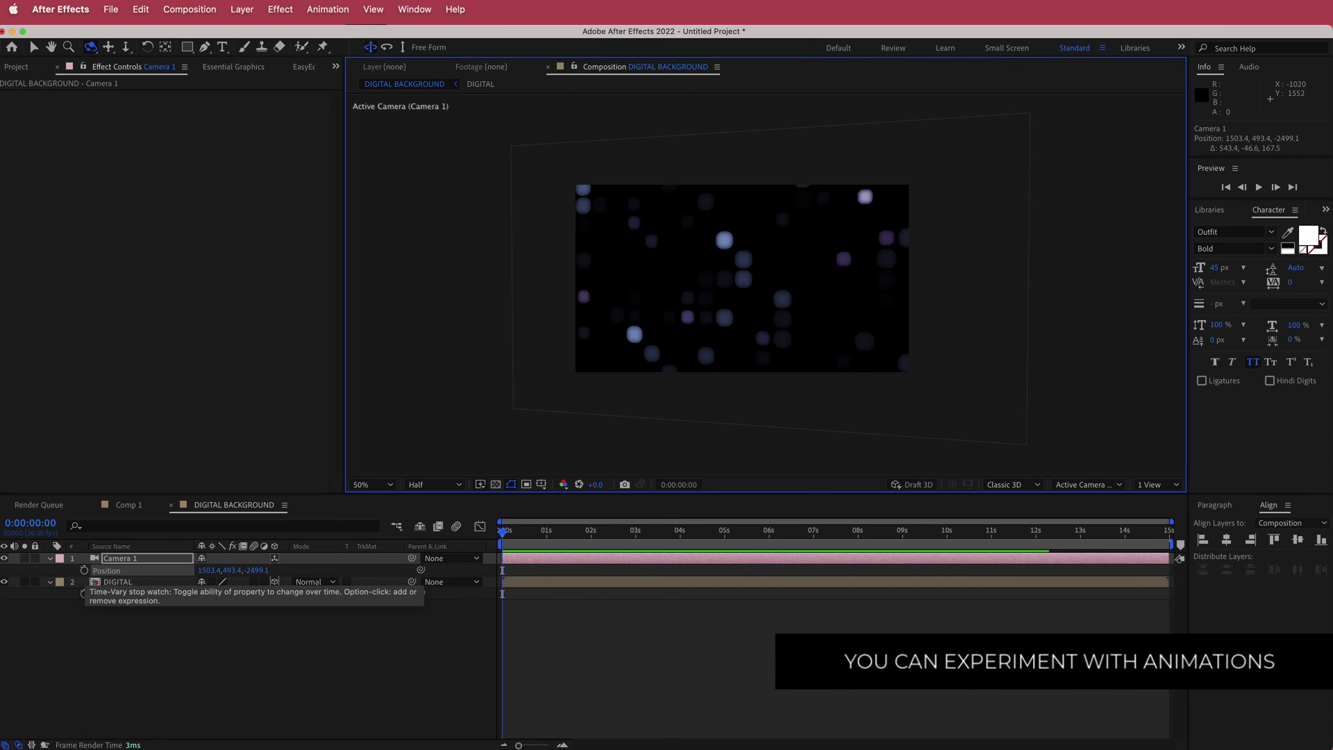
left_click(84, 571)
left_click(981, 522)
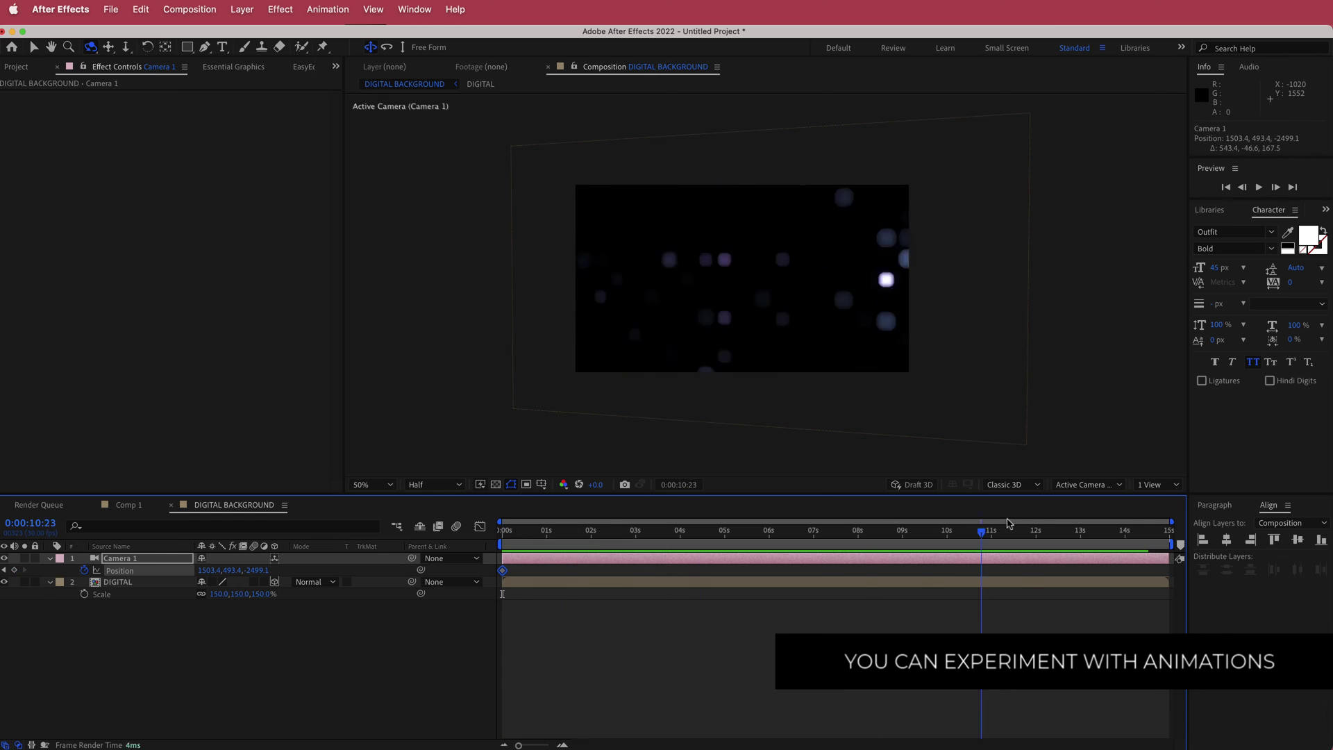
left_click_drag(1009, 522, 1201, 522)
left_click_drag(672, 251, 696, 244)
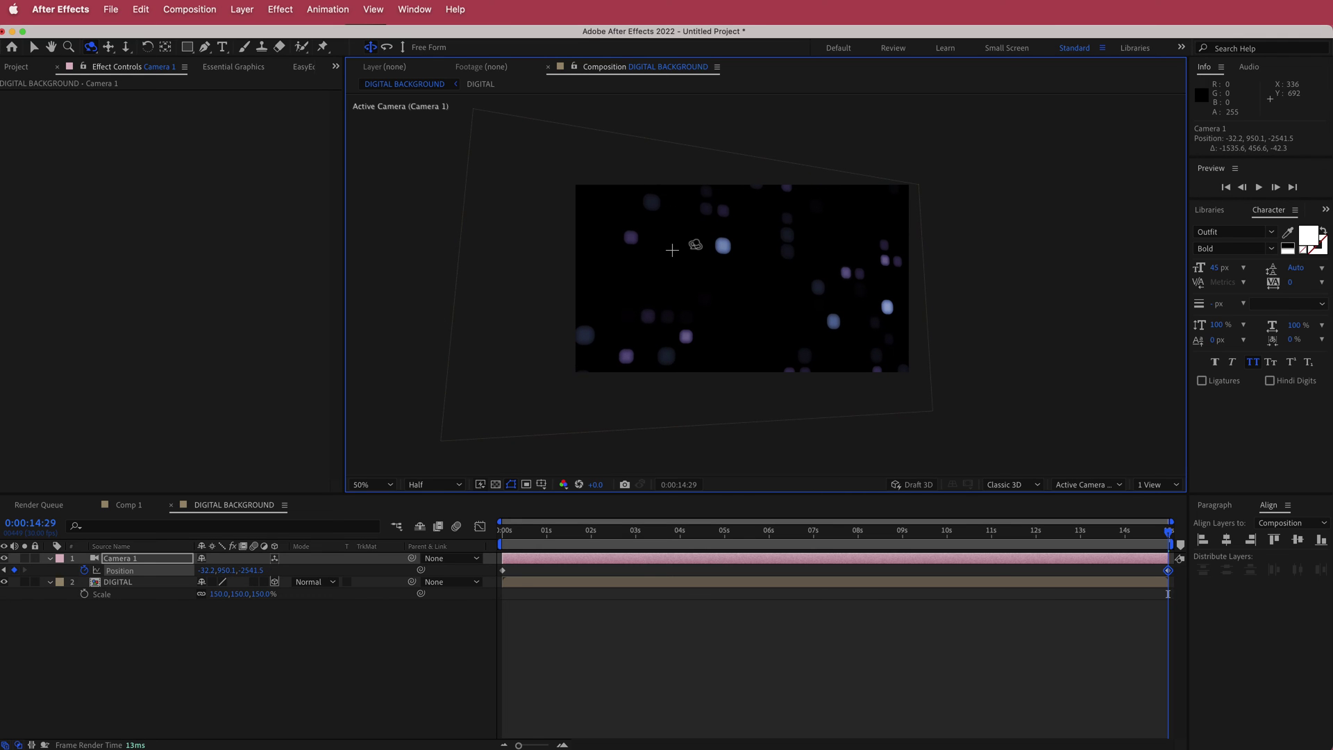
left_click_drag(1171, 531, 706, 512)
left_click_drag(790, 525, 567, 533)
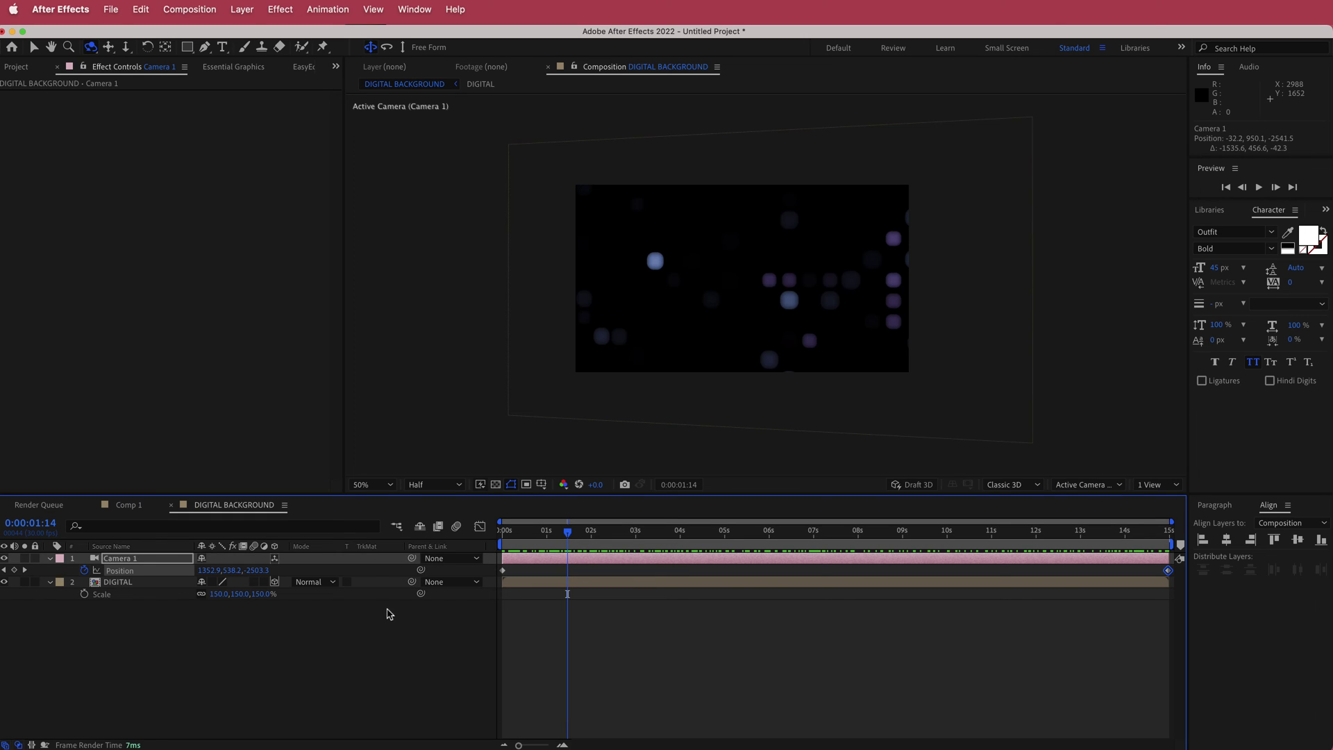
Add a new adjustment layer, Adjustment Layer 7, to the top of the timeline
right_click(386, 564)
mouse_move(417, 573)
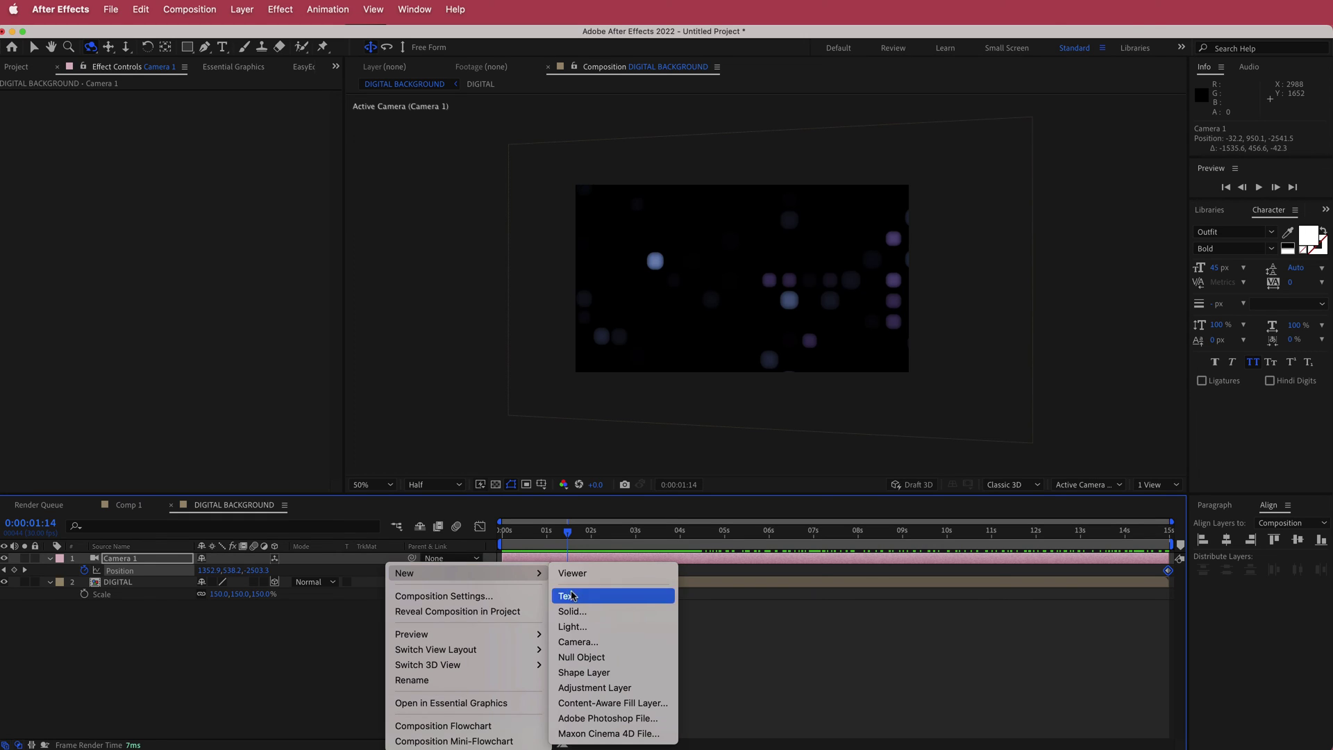
left_click(630, 688)
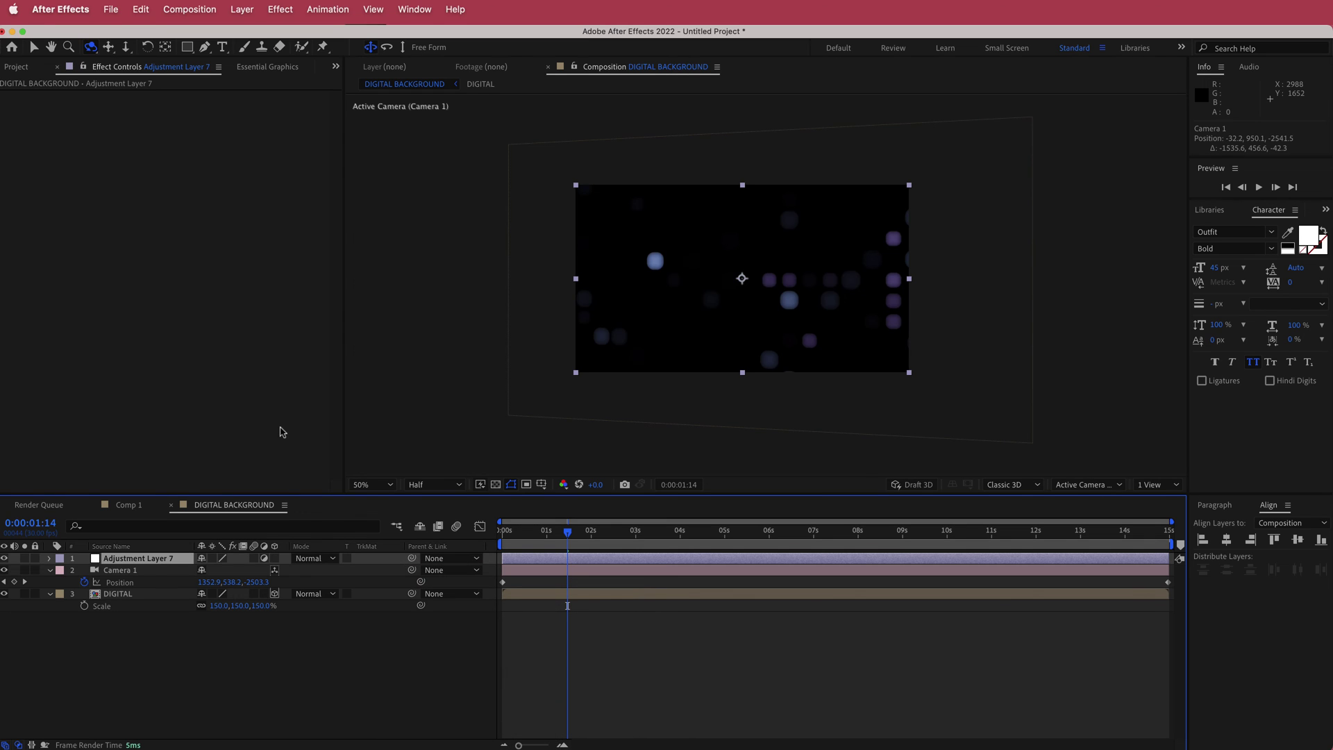
Apply Camera Lens Blur to it with Blur Radius 30 and Hexagon iris shape
key("ctrl+space")
type("cam")
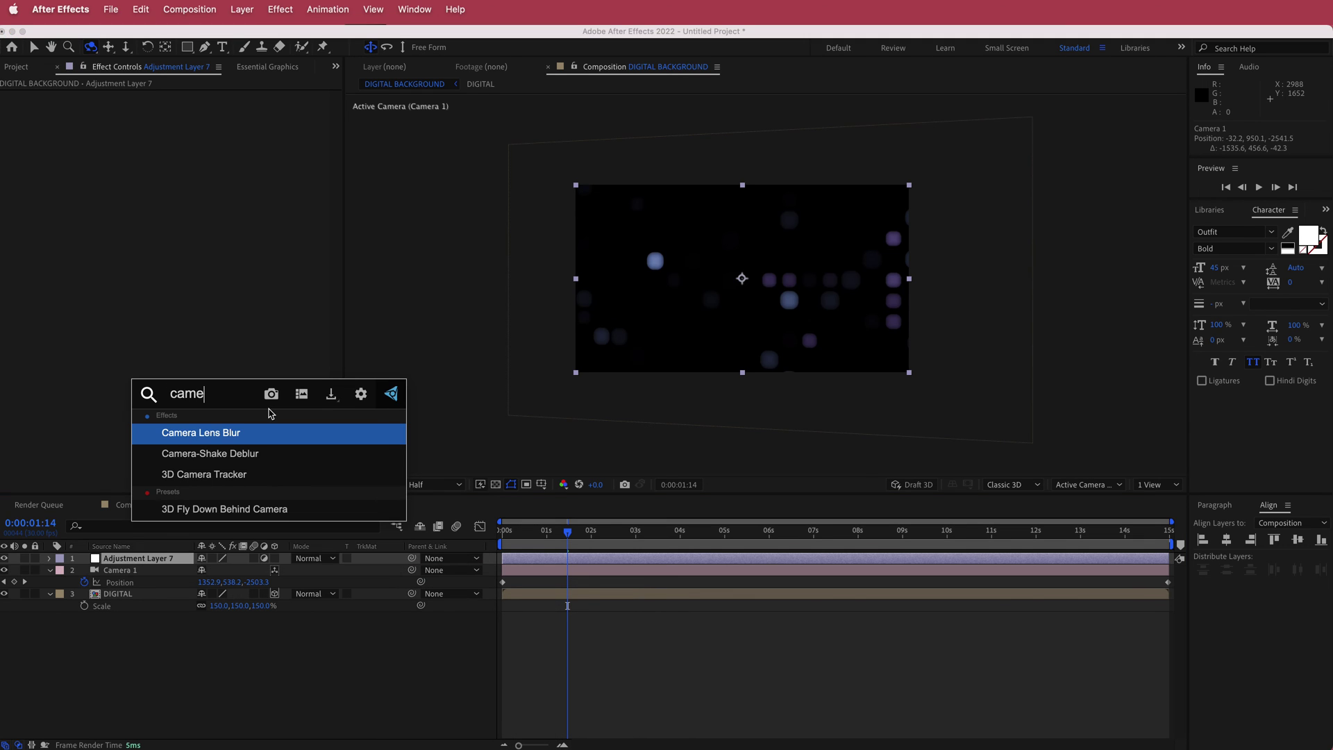
key("Return")
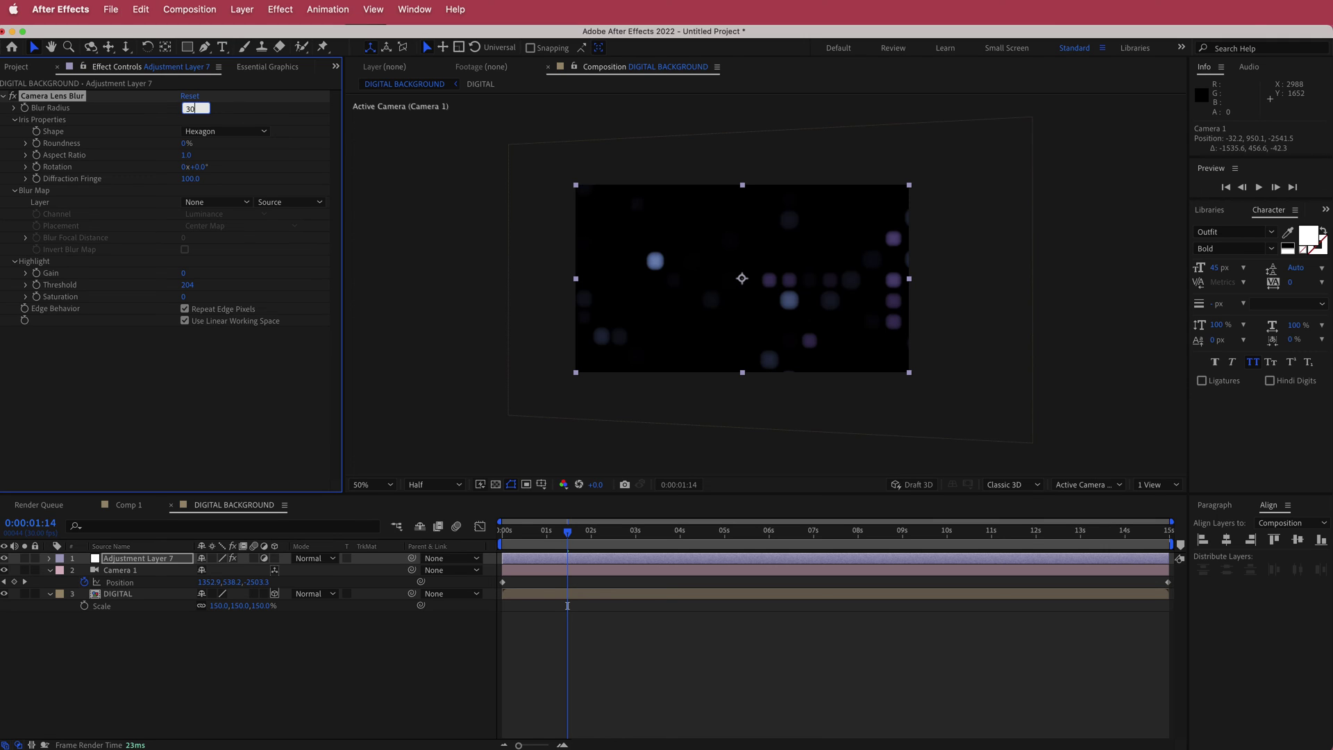
key("Return")
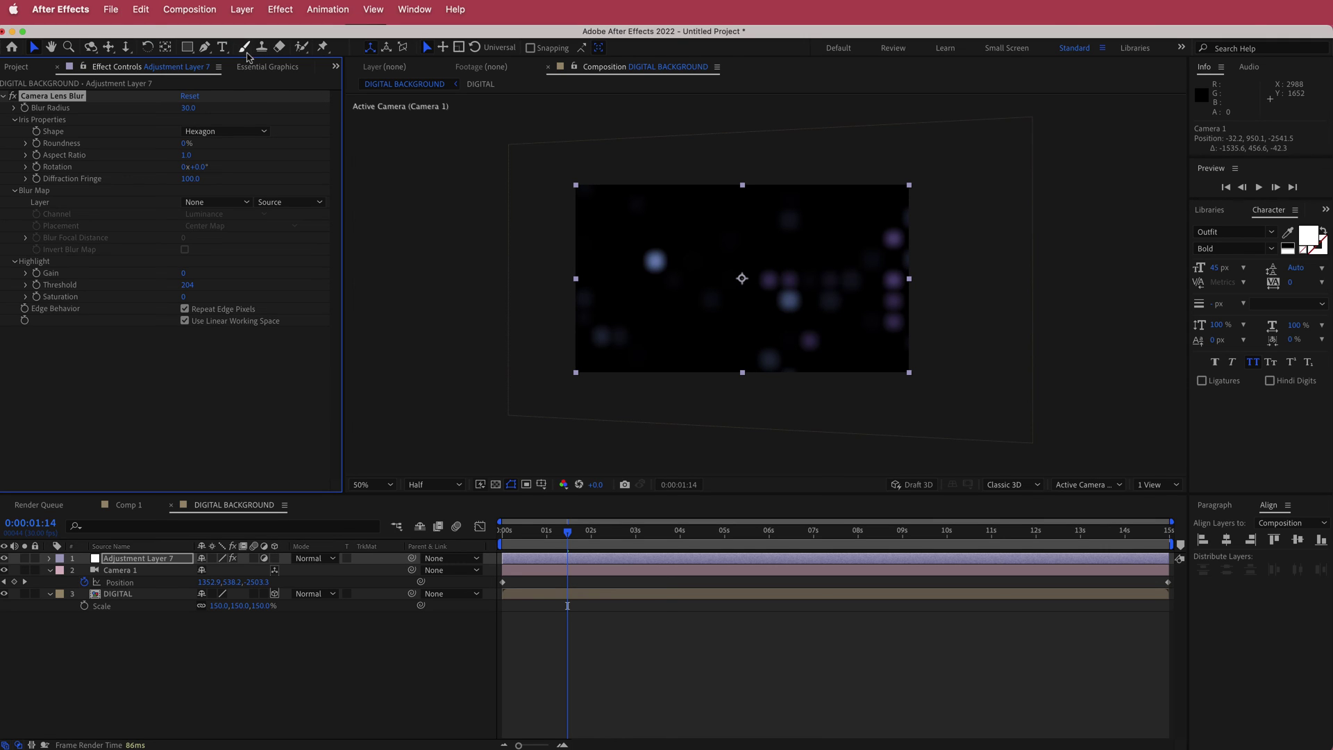
left_click(208, 51)
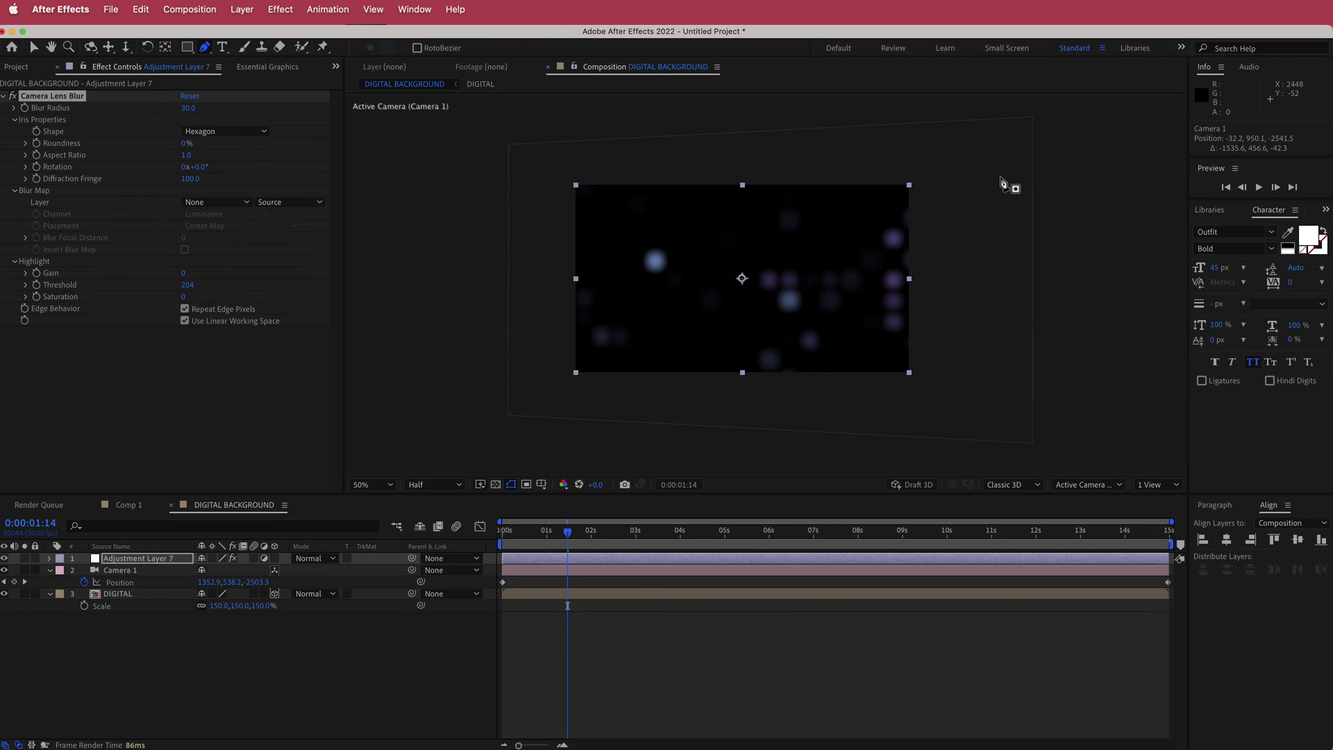
Draw a closed, curved diagonal Pen mask across the frame on Adjustment Layer 7
left_click(479, 287)
left_click(979, 171)
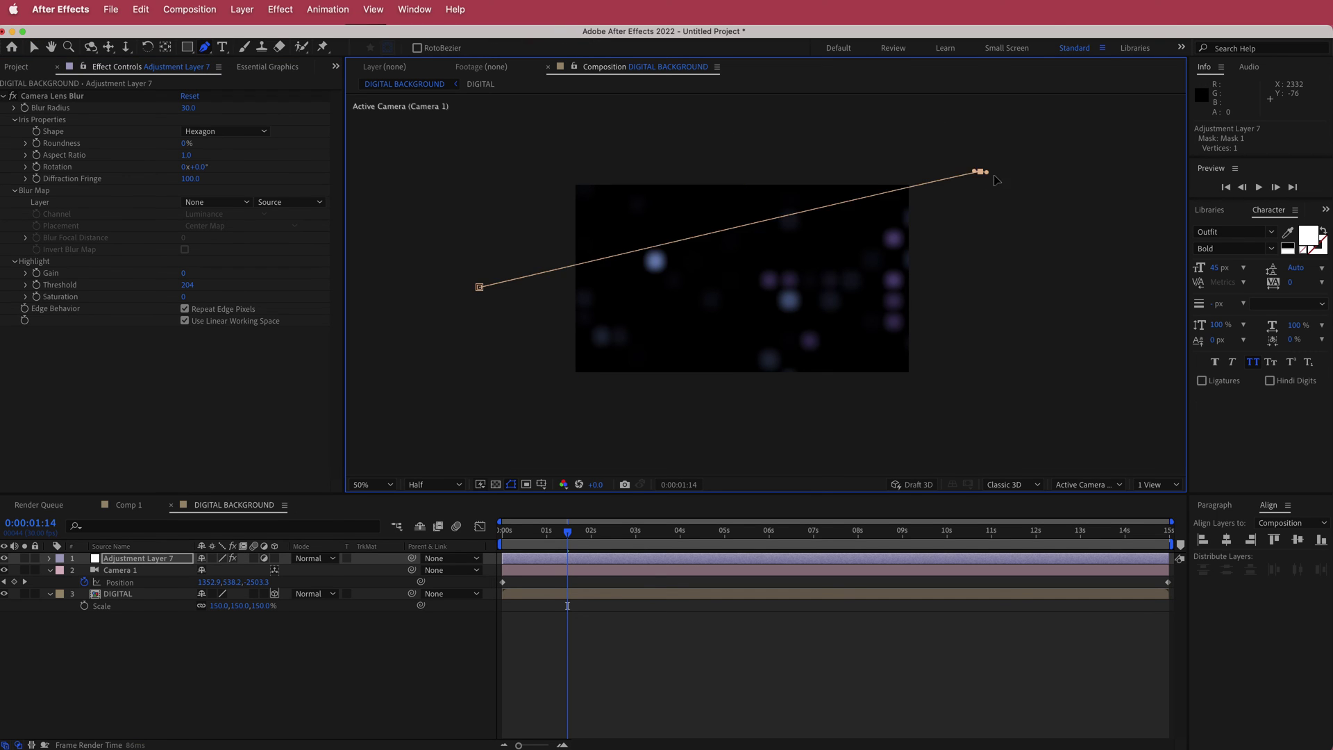
left_click_drag(996, 180, 1046, 224)
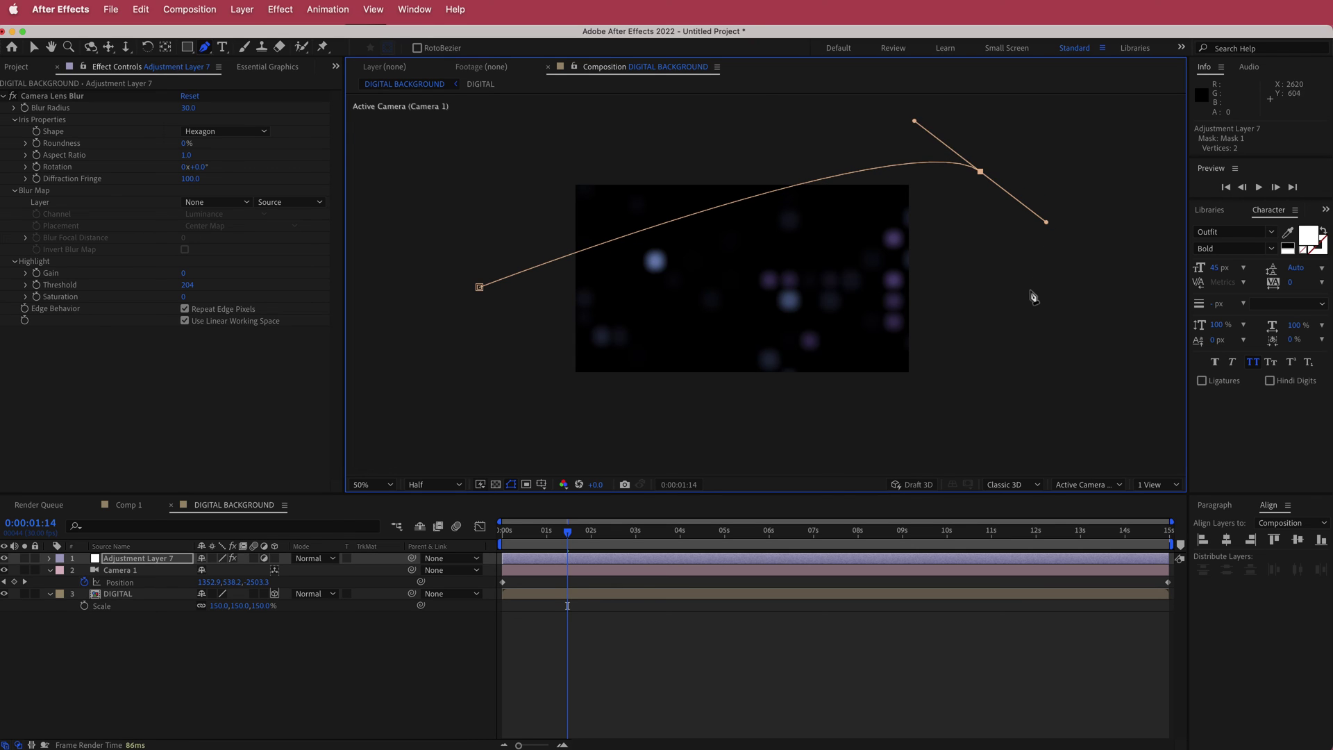
left_click_drag(1031, 290, 1016, 301)
left_click_drag(523, 416, 483, 396)
left_click(481, 291)
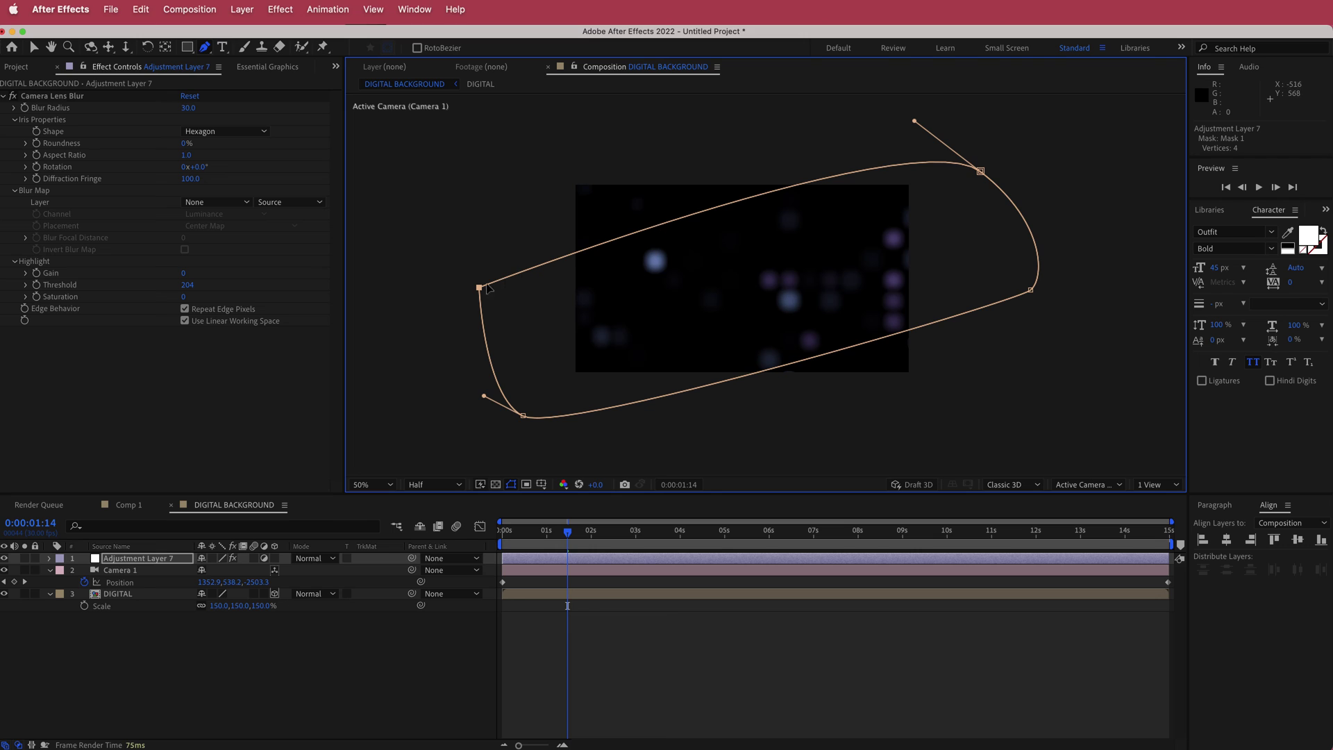
left_click_drag(479, 286, 511, 279)
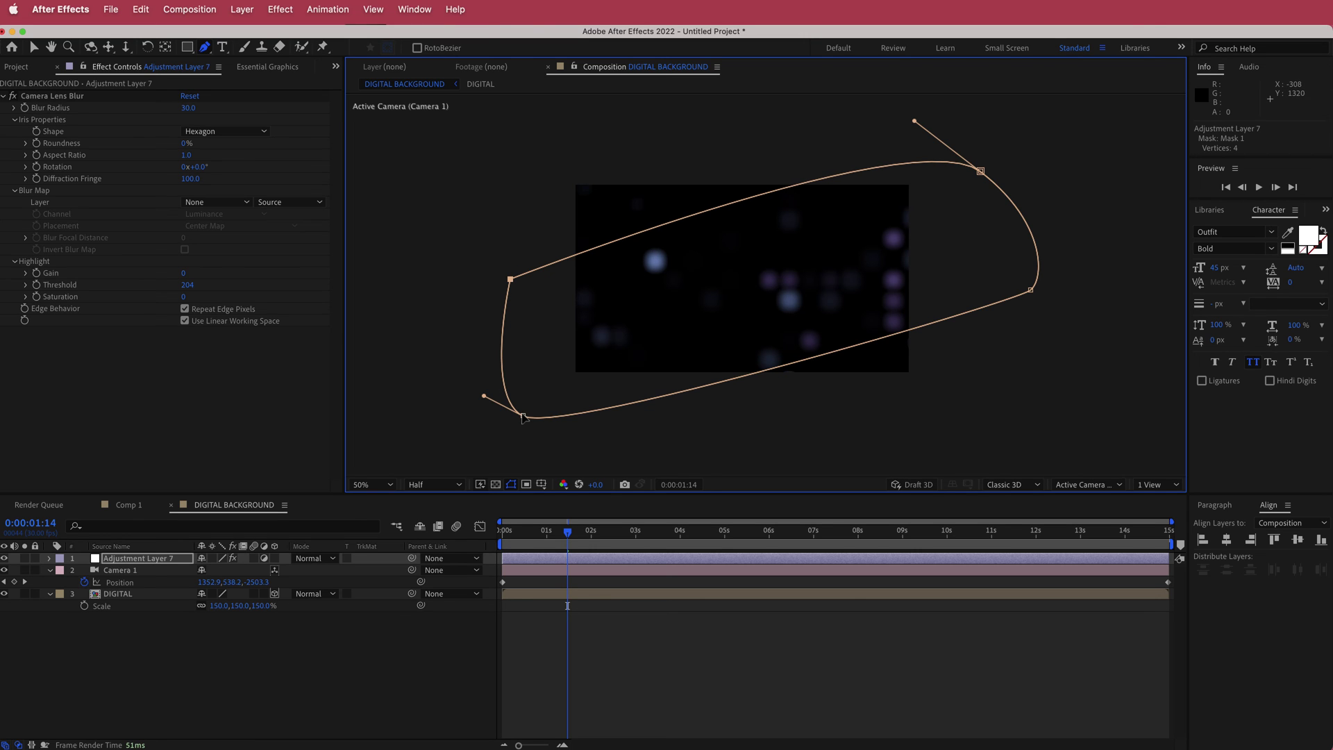
left_click_drag(523, 417, 523, 389)
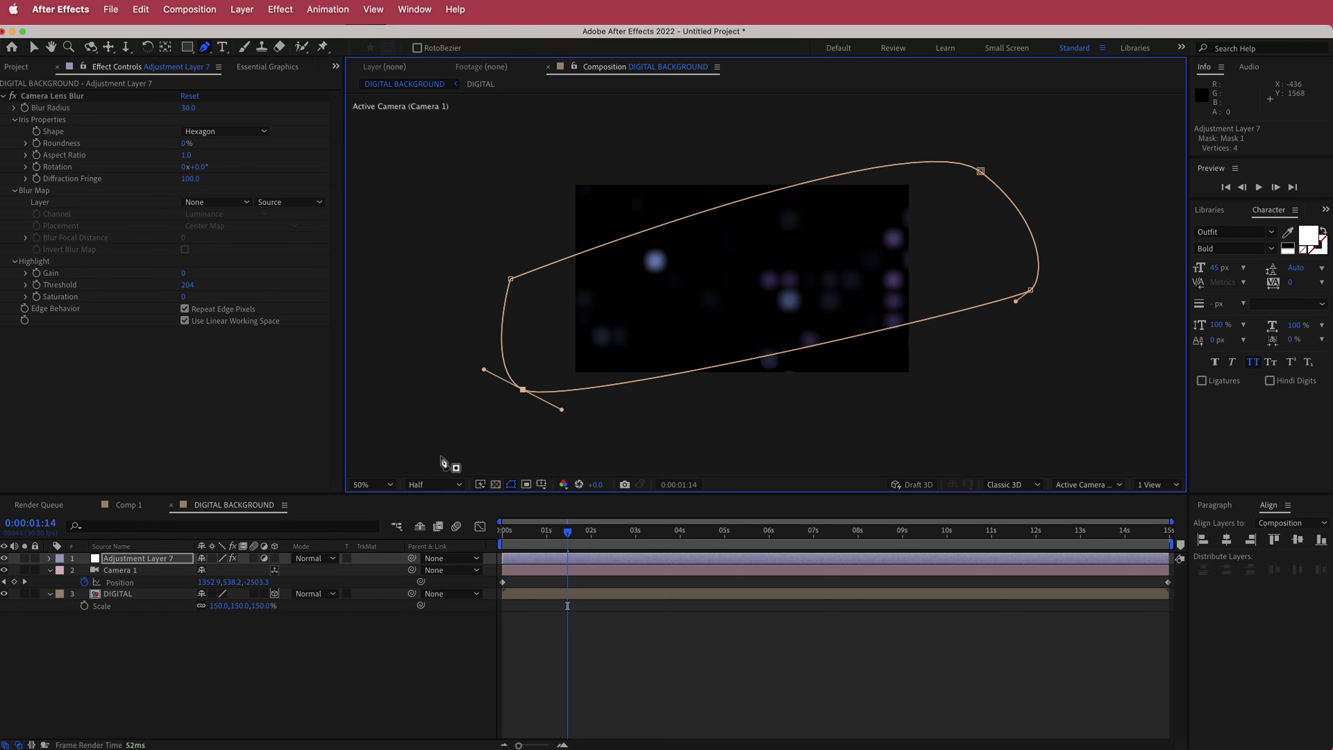
Set Mask 1 to Subtract mode with a Mask Feather of 300 pixels
left_click(50, 558)
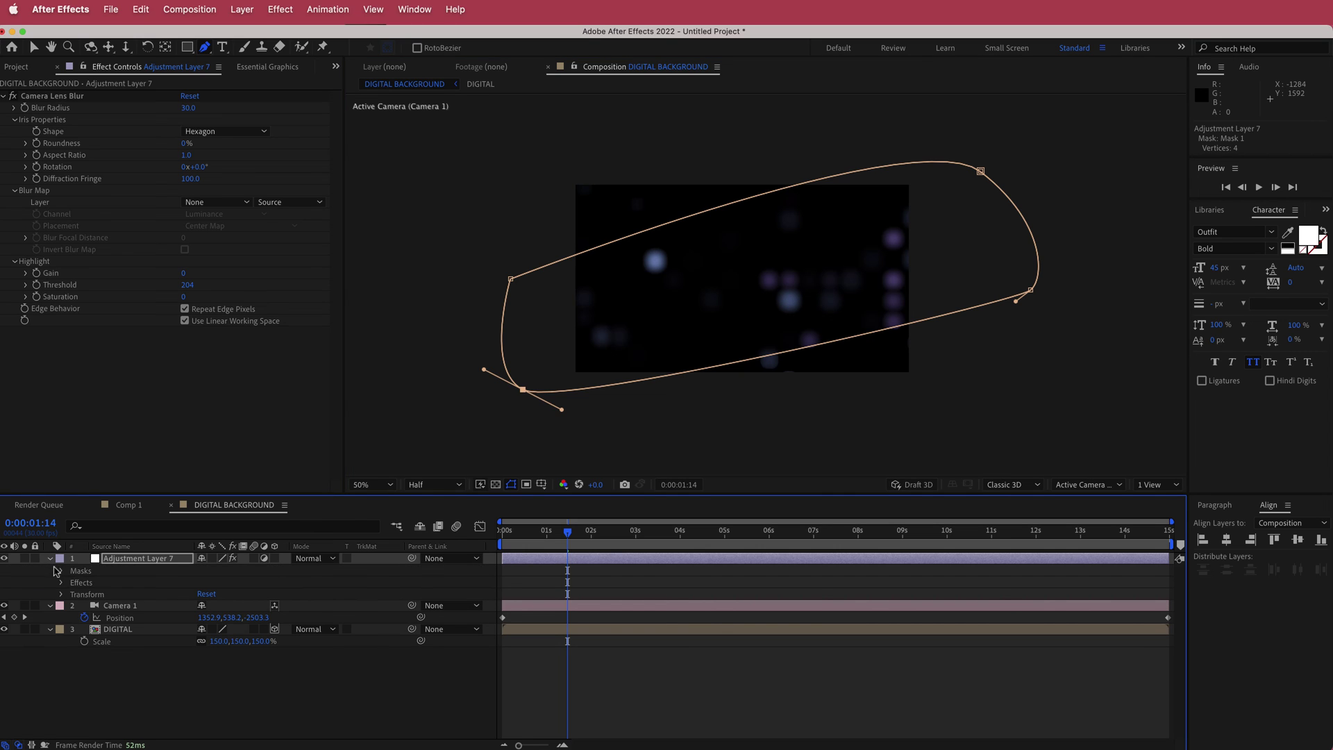
left_click(60, 572)
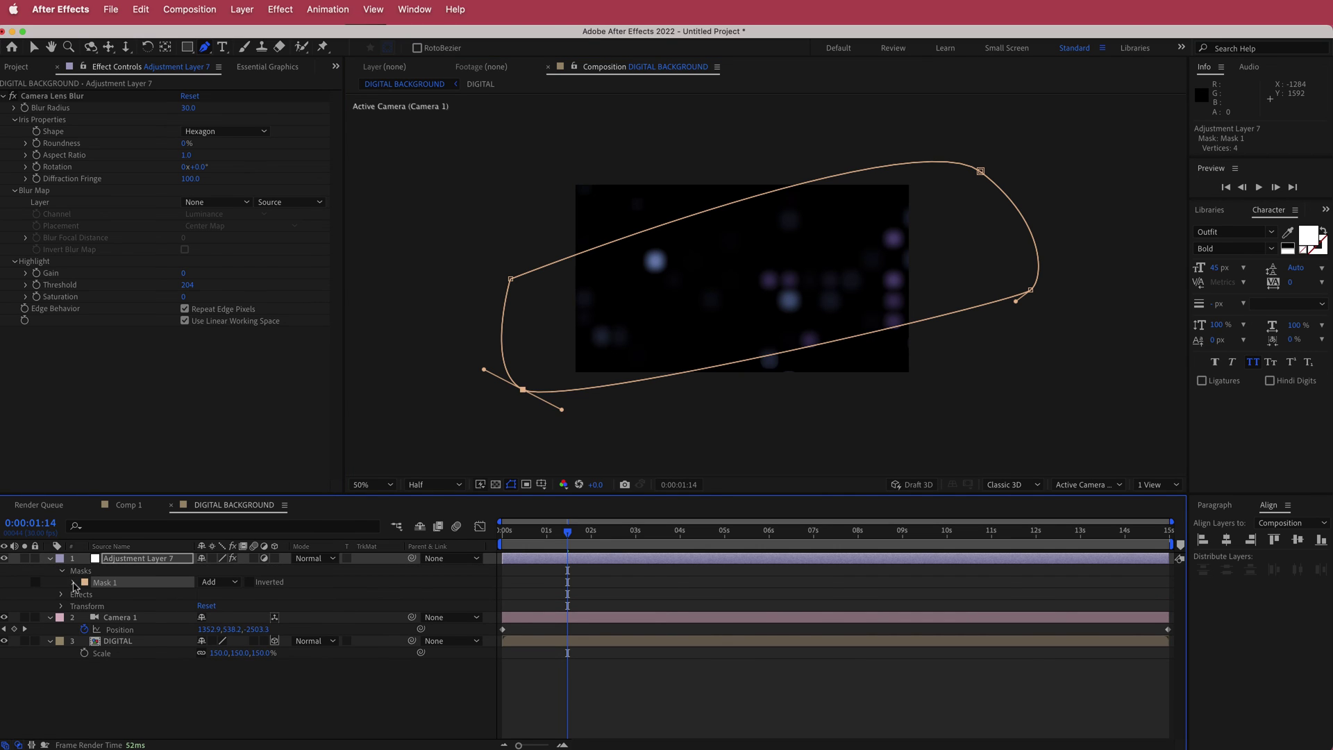
left_click(74, 582)
left_click(209, 582)
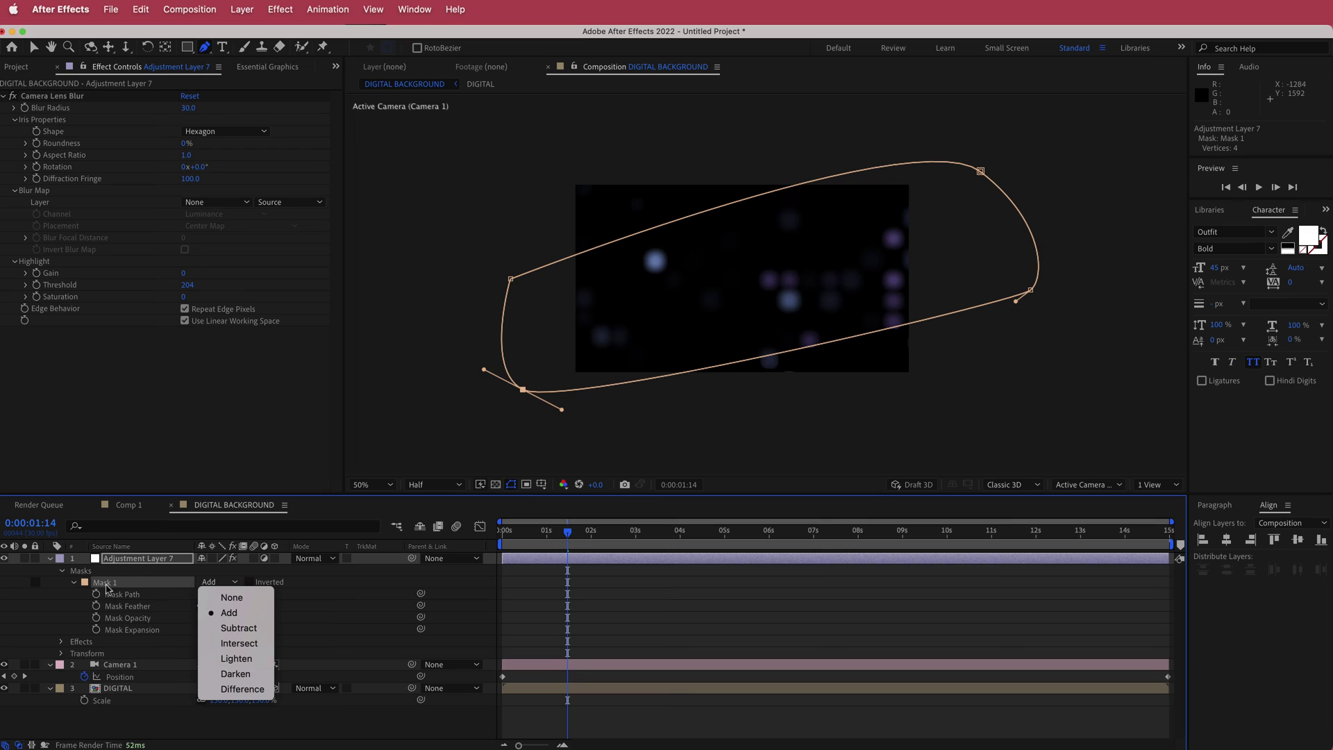
left_click(247, 629)
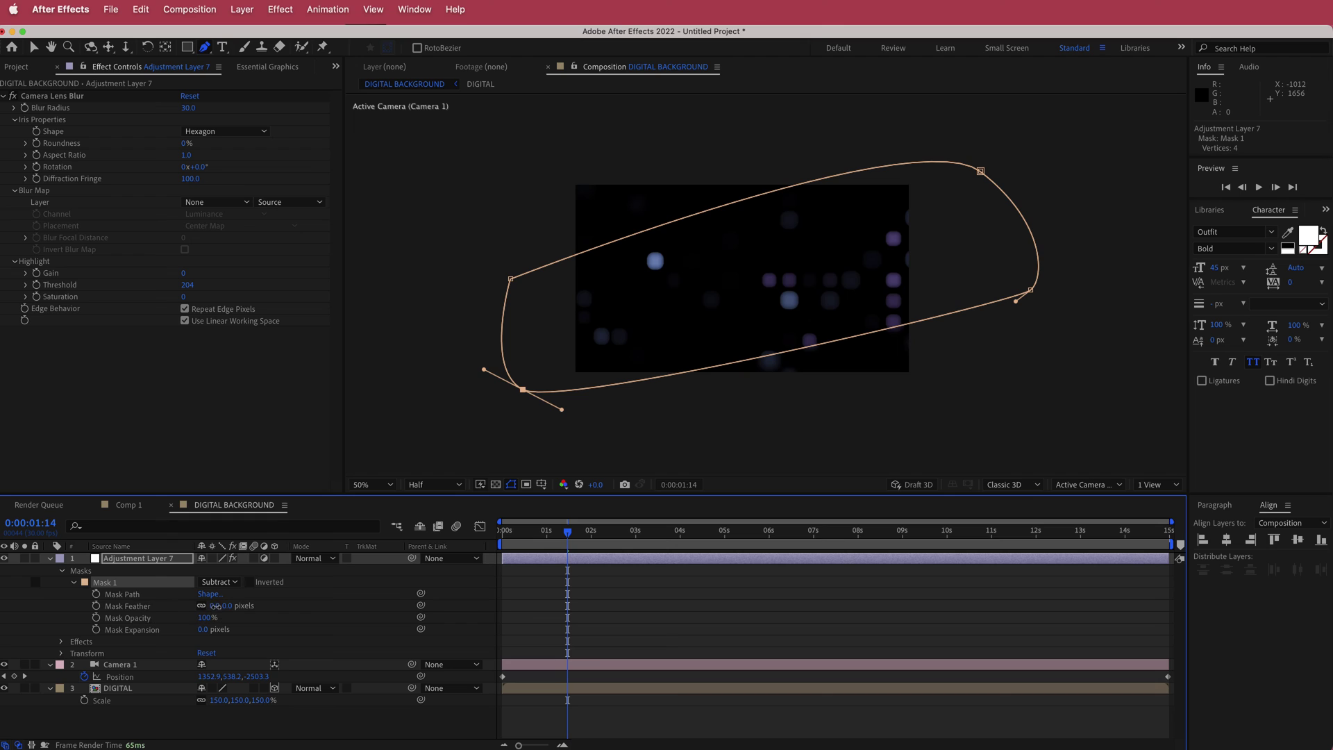
left_click(216, 605)
key("Return")
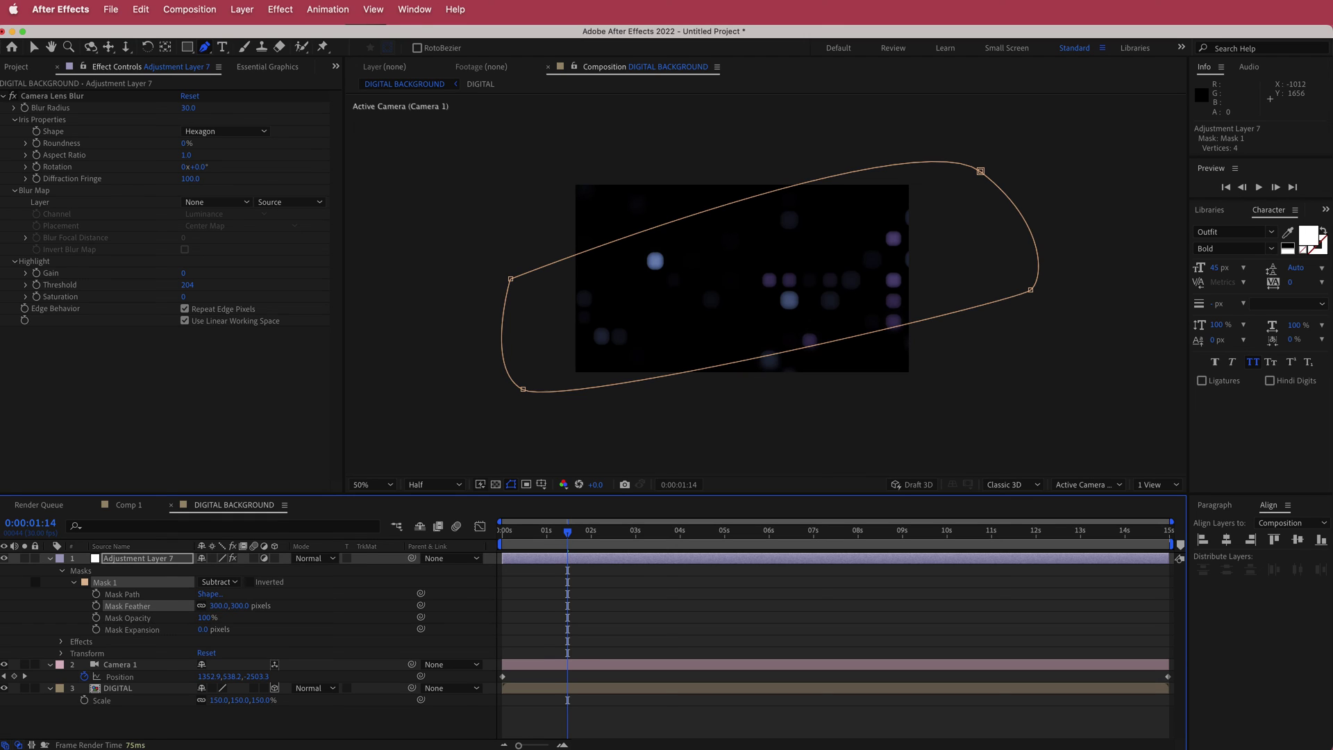
Fine-tune the mask's corner points to reshape the sharp band
left_click_drag(523, 389, 534, 353)
left_click_drag(1033, 292, 964, 304)
left_click_drag(980, 172, 953, 194)
left_click_drag(512, 279, 540, 269)
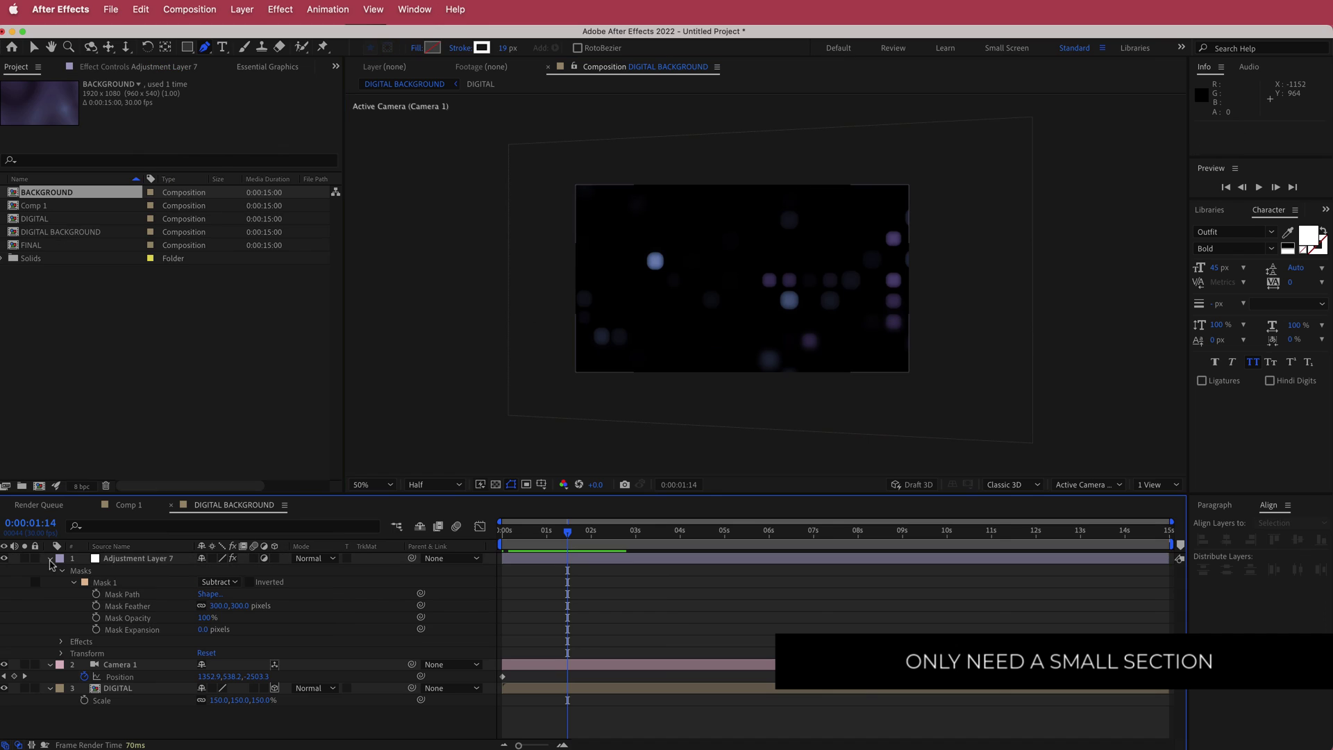
Add the BACKGROUND comp from the Project panel as the bottom layer
left_click(50, 558)
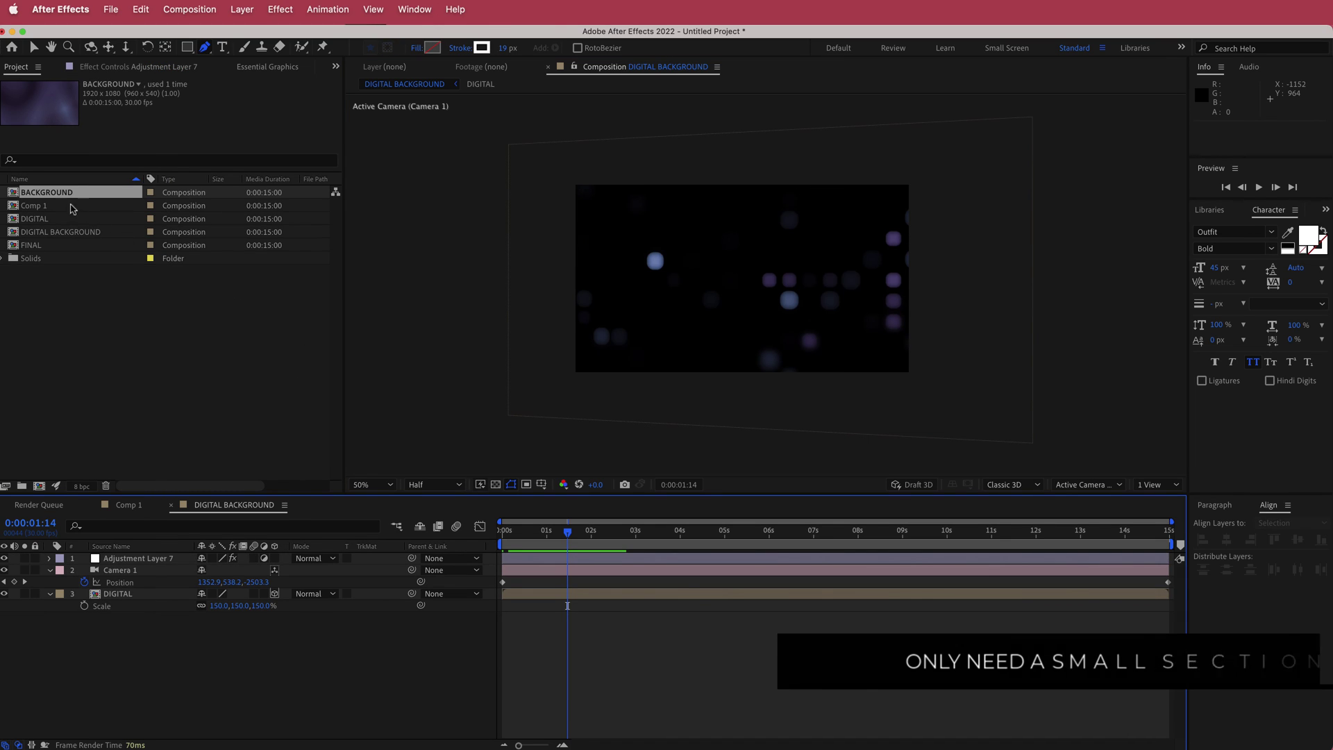
left_click(43, 219)
left_click(43, 193)
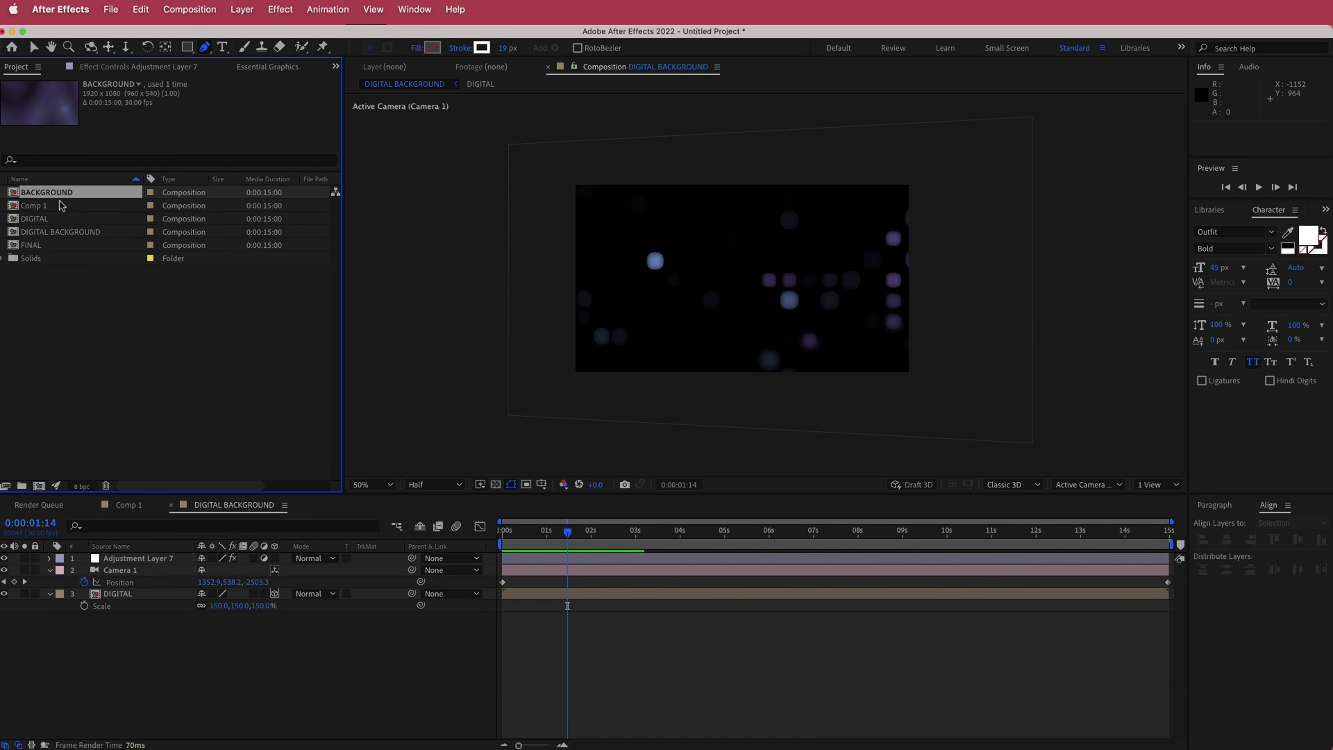
left_click_drag(59, 193, 179, 642)
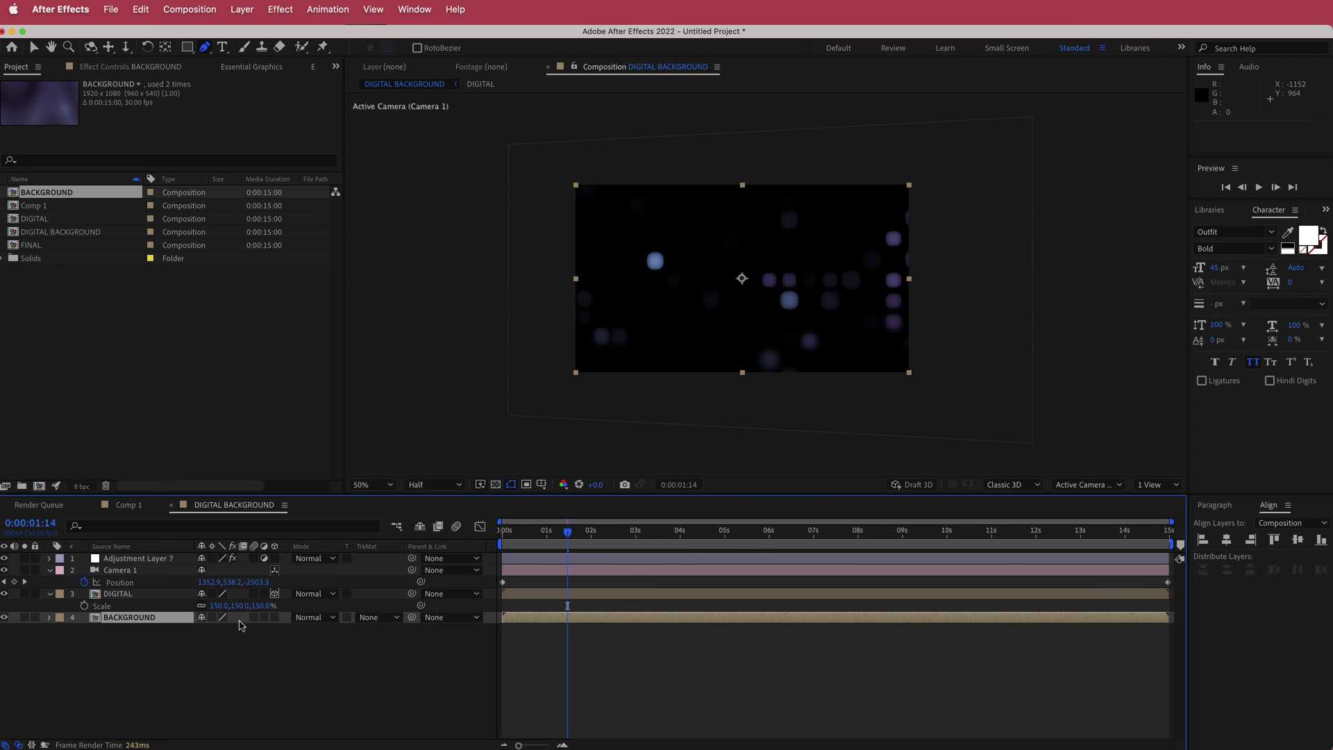
Set the DIGITAL layer's blend mode to Screen and check the look later in time
left_click(139, 596)
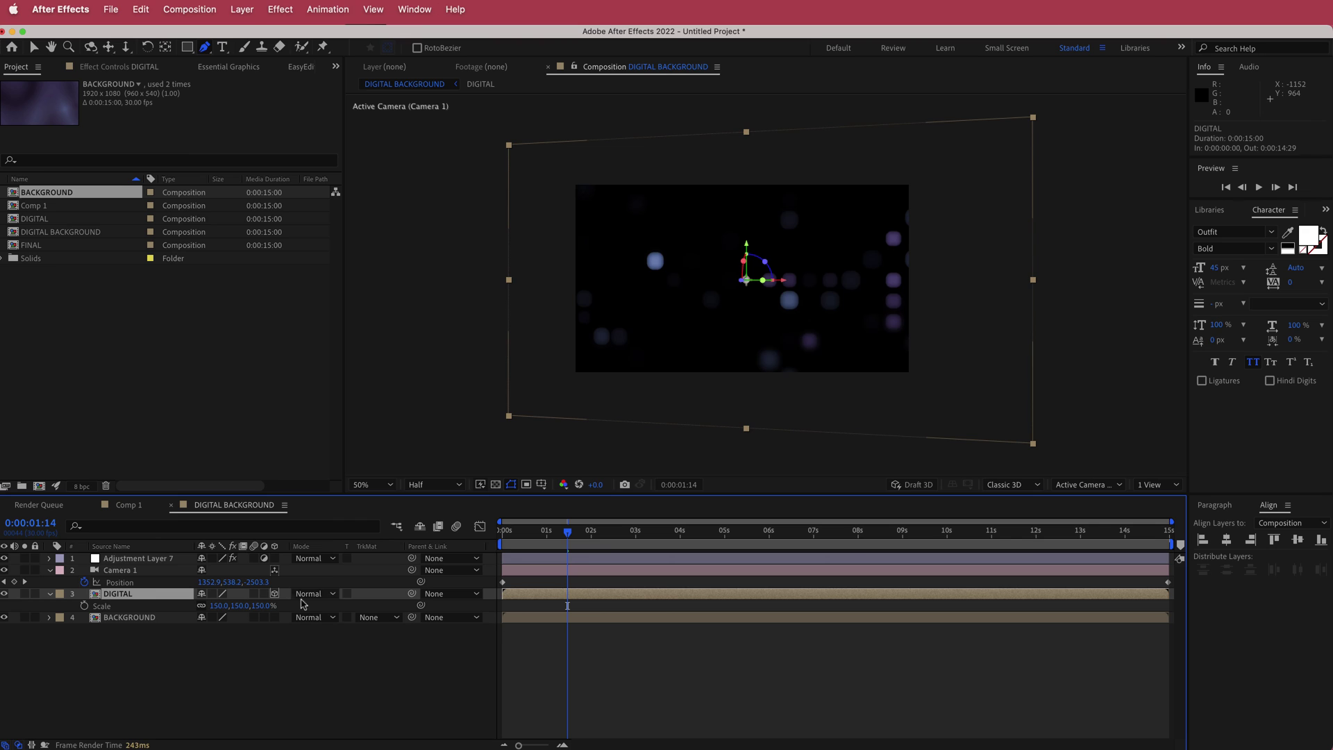
left_click(322, 599)
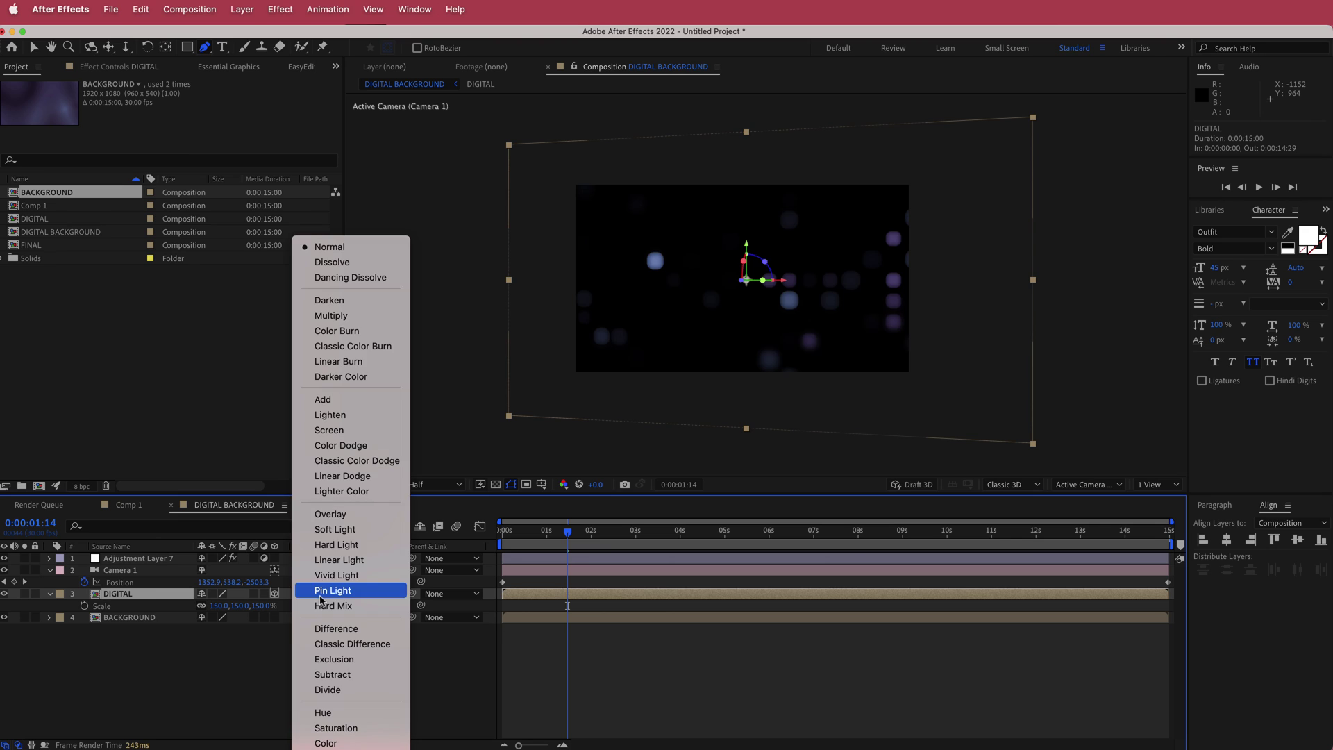
left_click(351, 432)
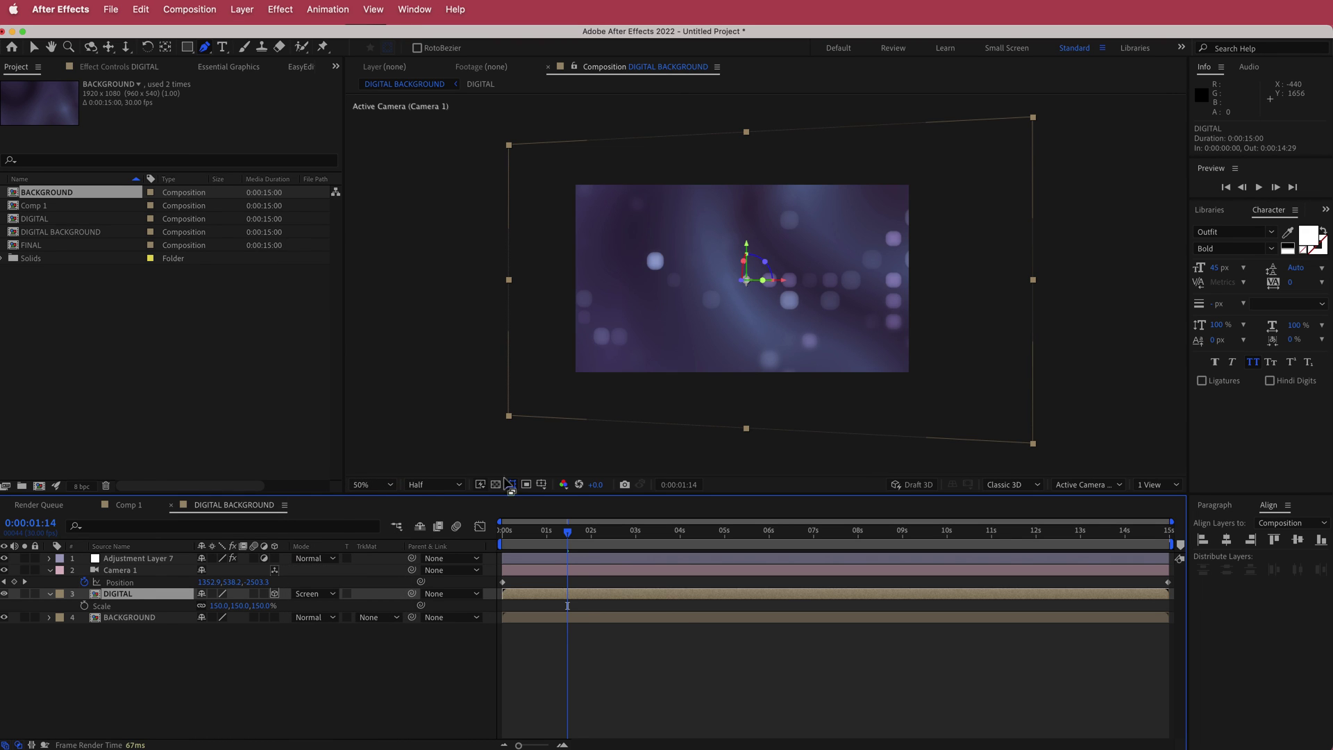
left_click_drag(567, 536, 790, 529)
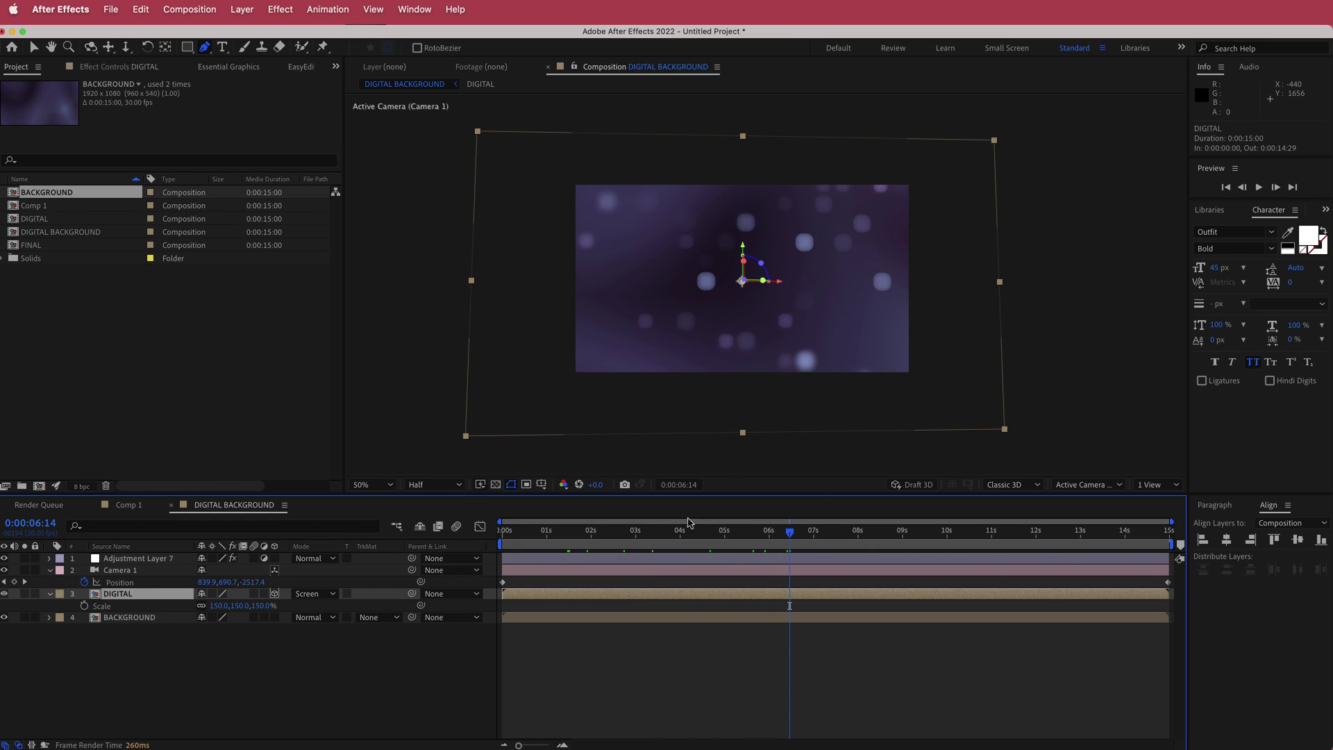
Lower the BACKGROUND layer's Opacity to 30%
left_click(132, 617)
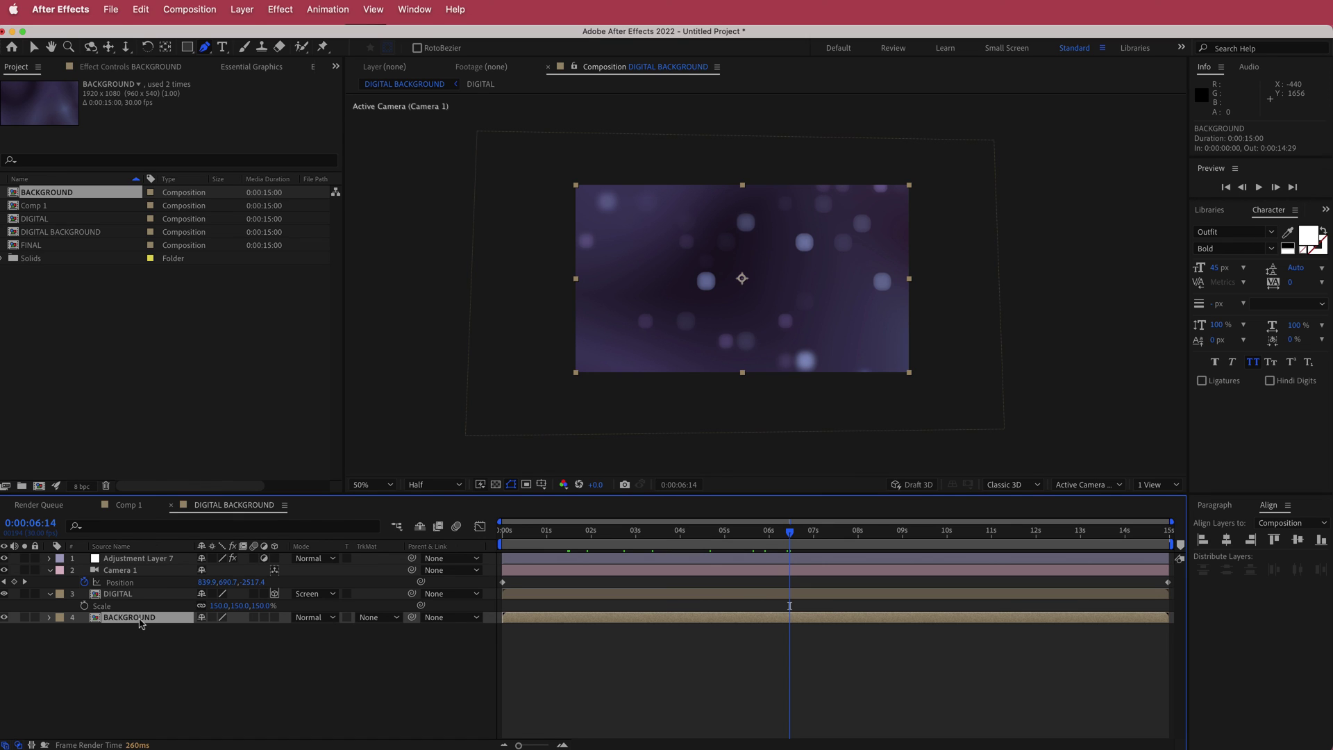
key("t")
left_click(201, 629)
type("30")
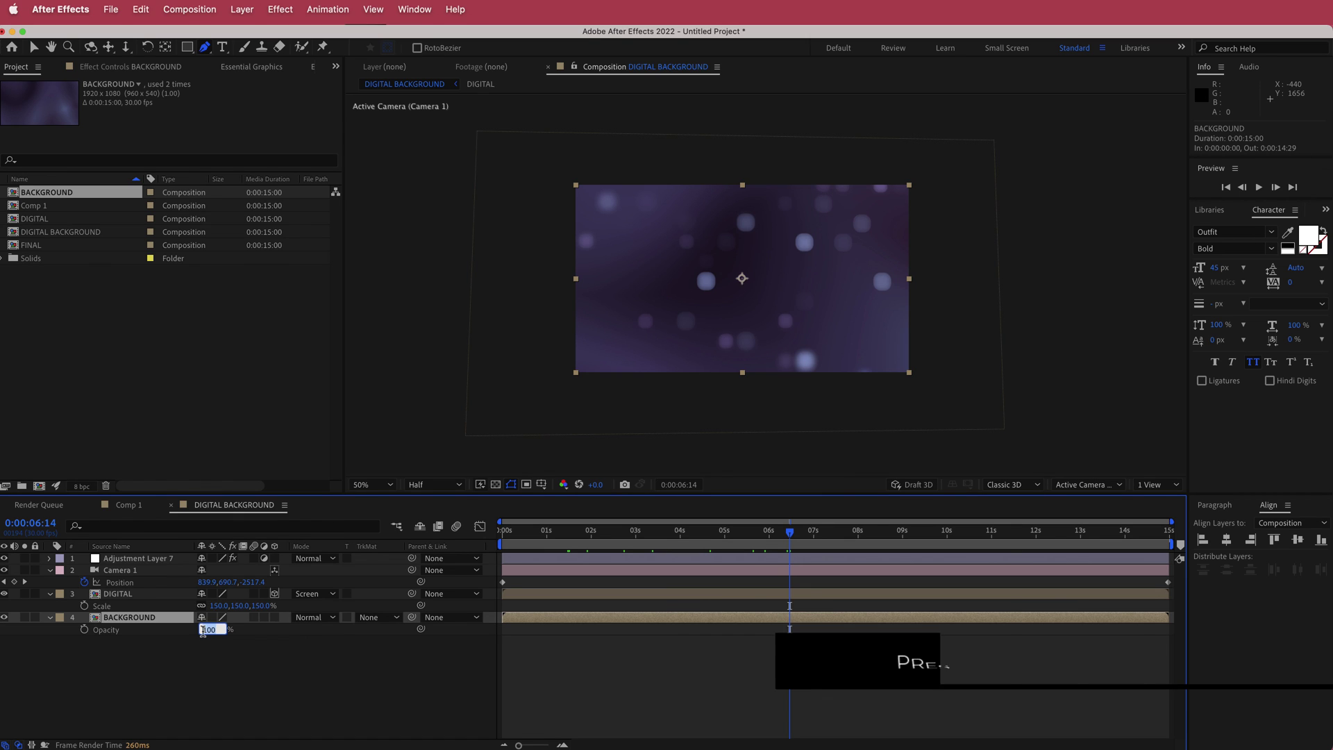
key("Return")
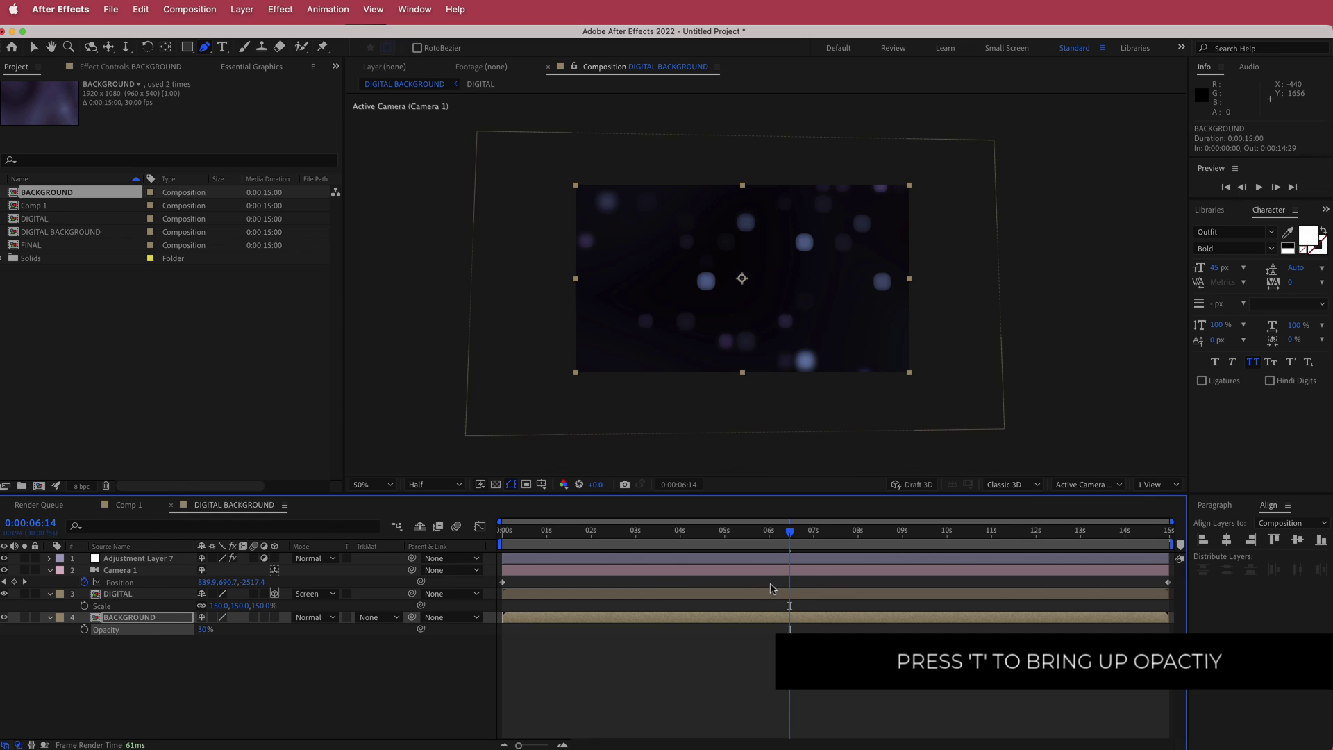
left_click_drag(789, 532, 516, 533)
key("v")
left_click(378, 559)
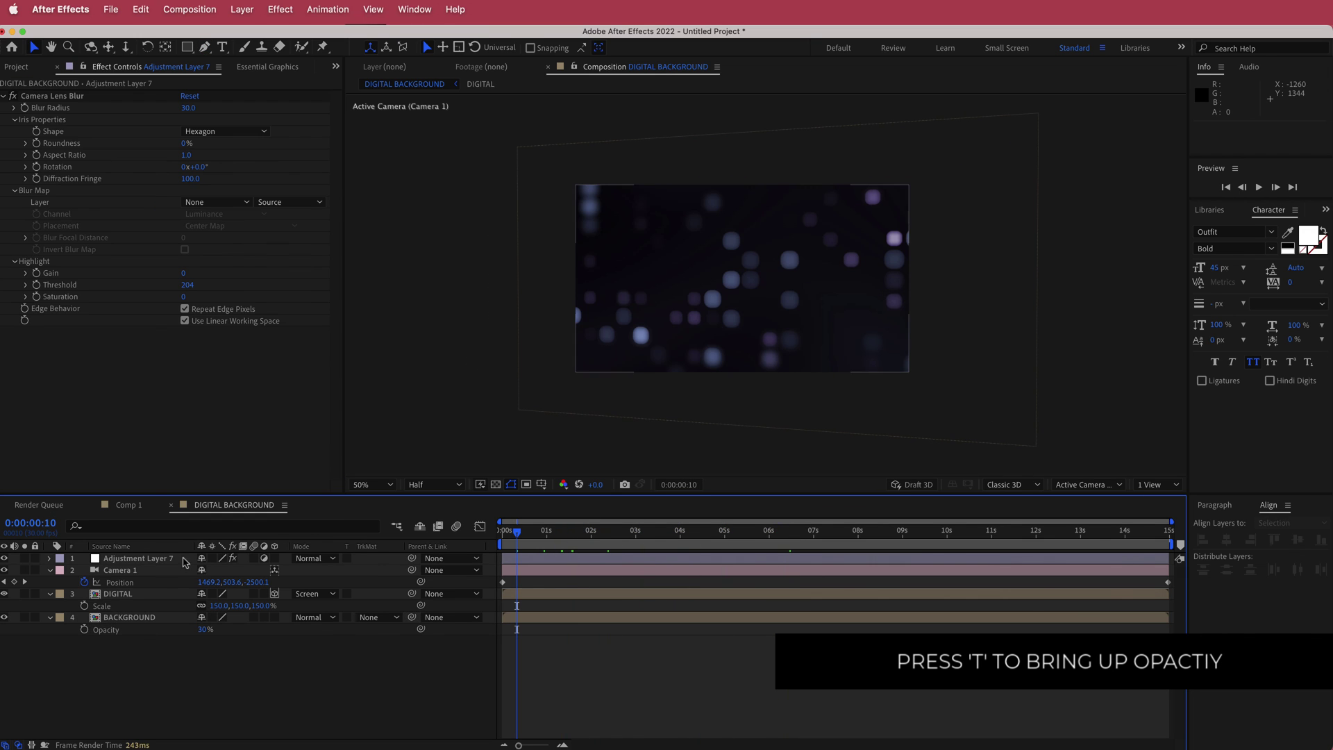
Create another new adjustment layer at the top of the stack
right_click(378, 563)
mouse_move(411, 573)
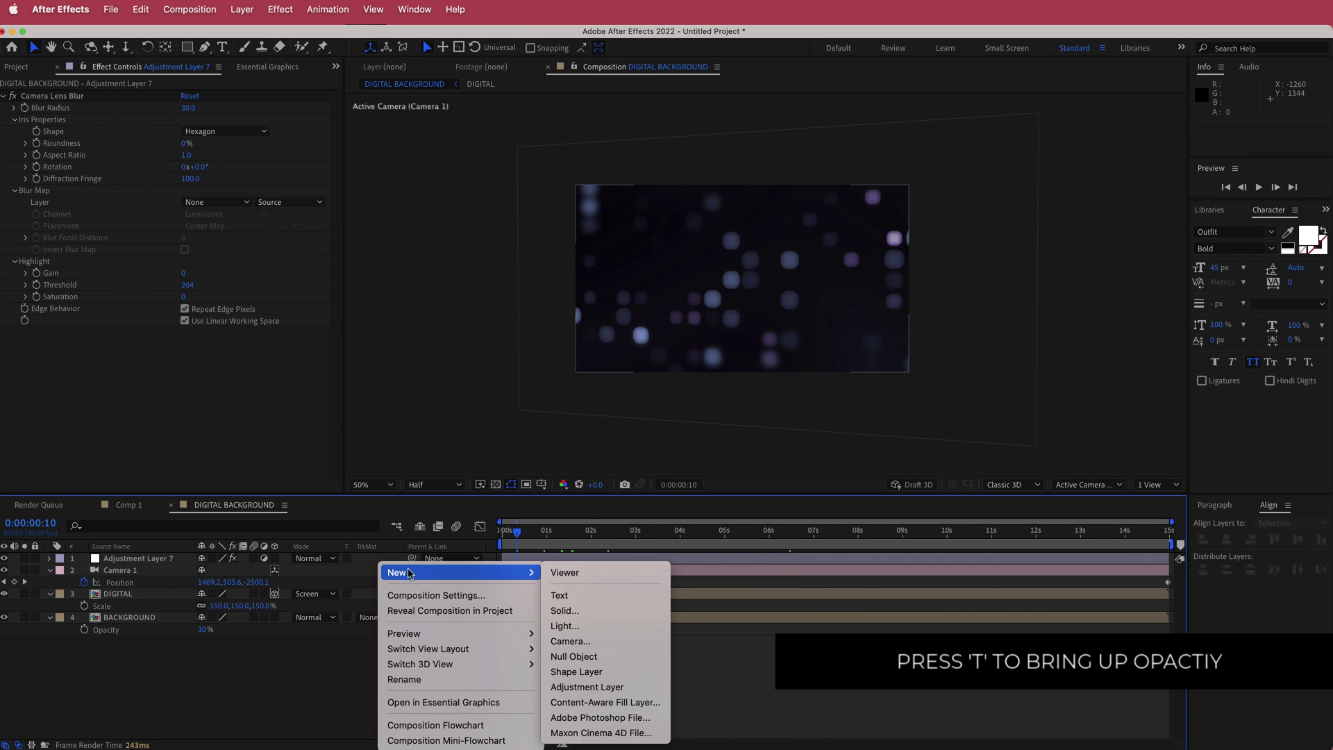
left_click(624, 687)
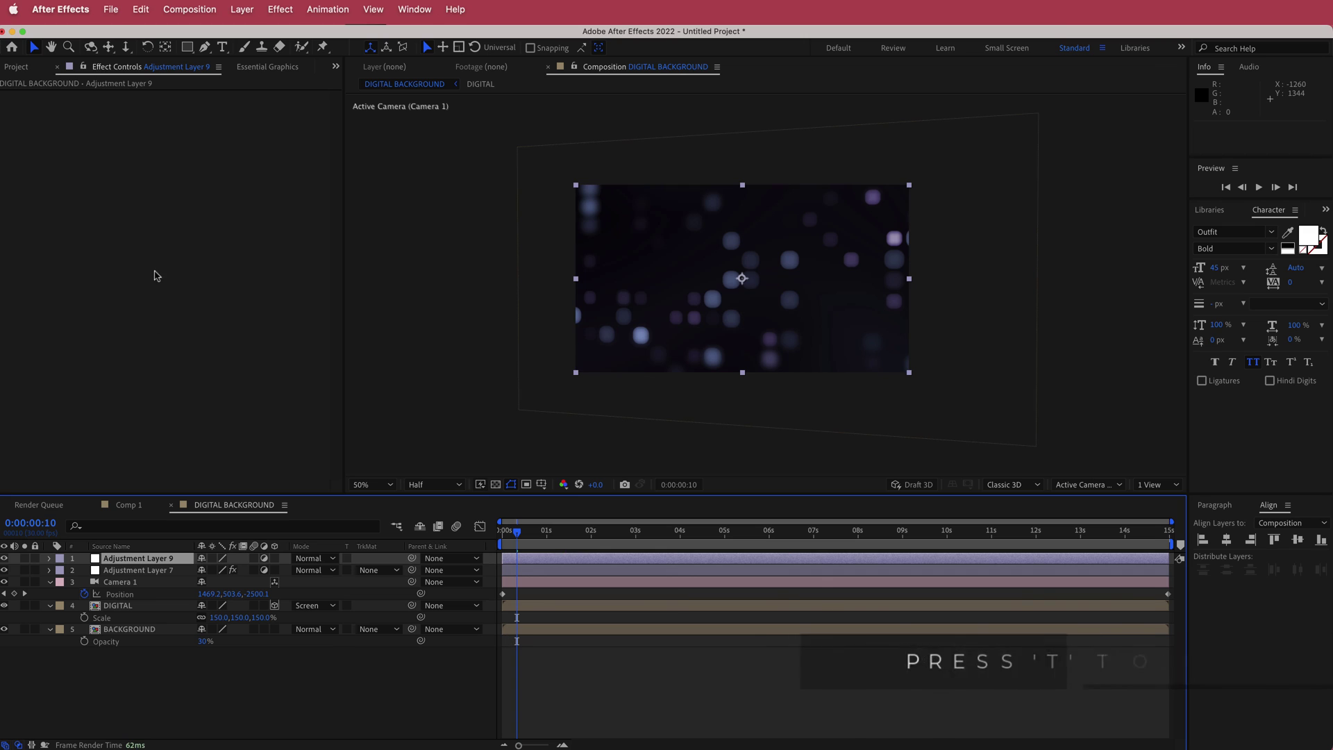
Apply the Noise effect with Amount of Noise 4% and preview it
key("ctrl+space")
type("noi")
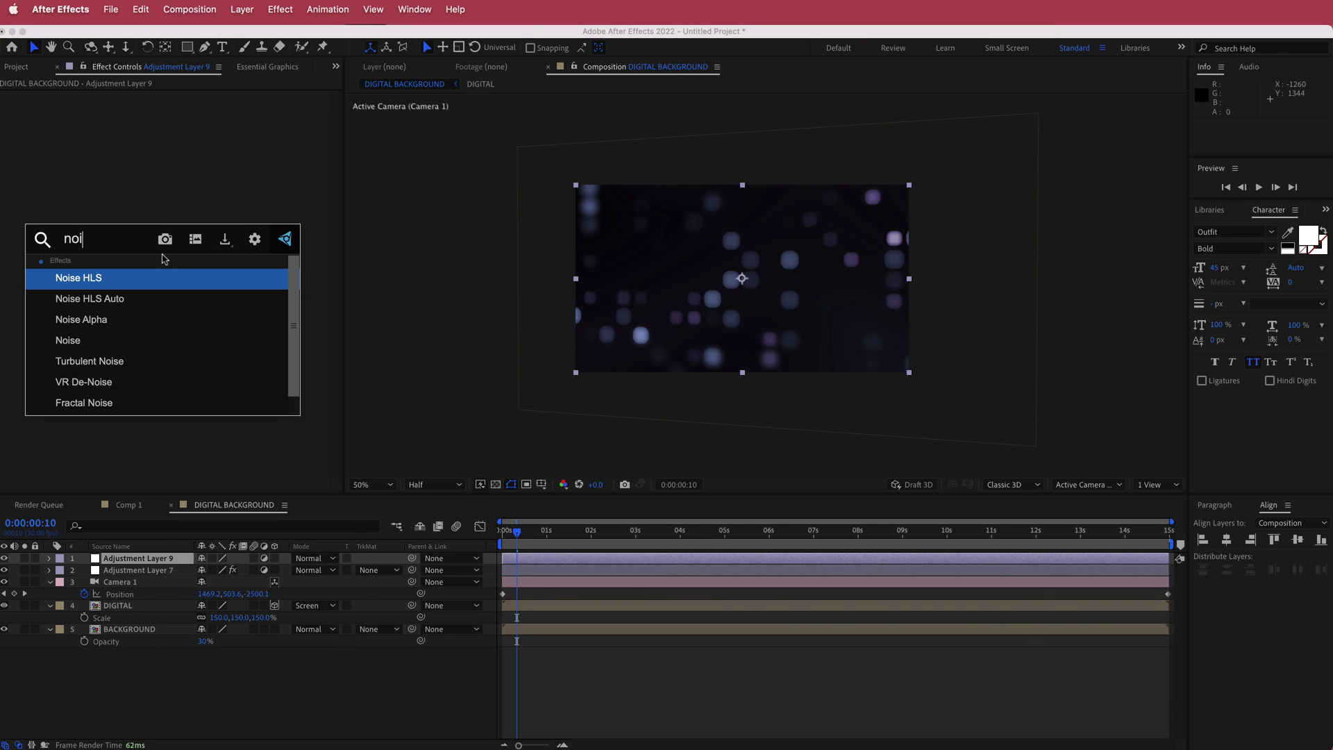
key("Down")
key("Down")
key("Down")
key("Return")
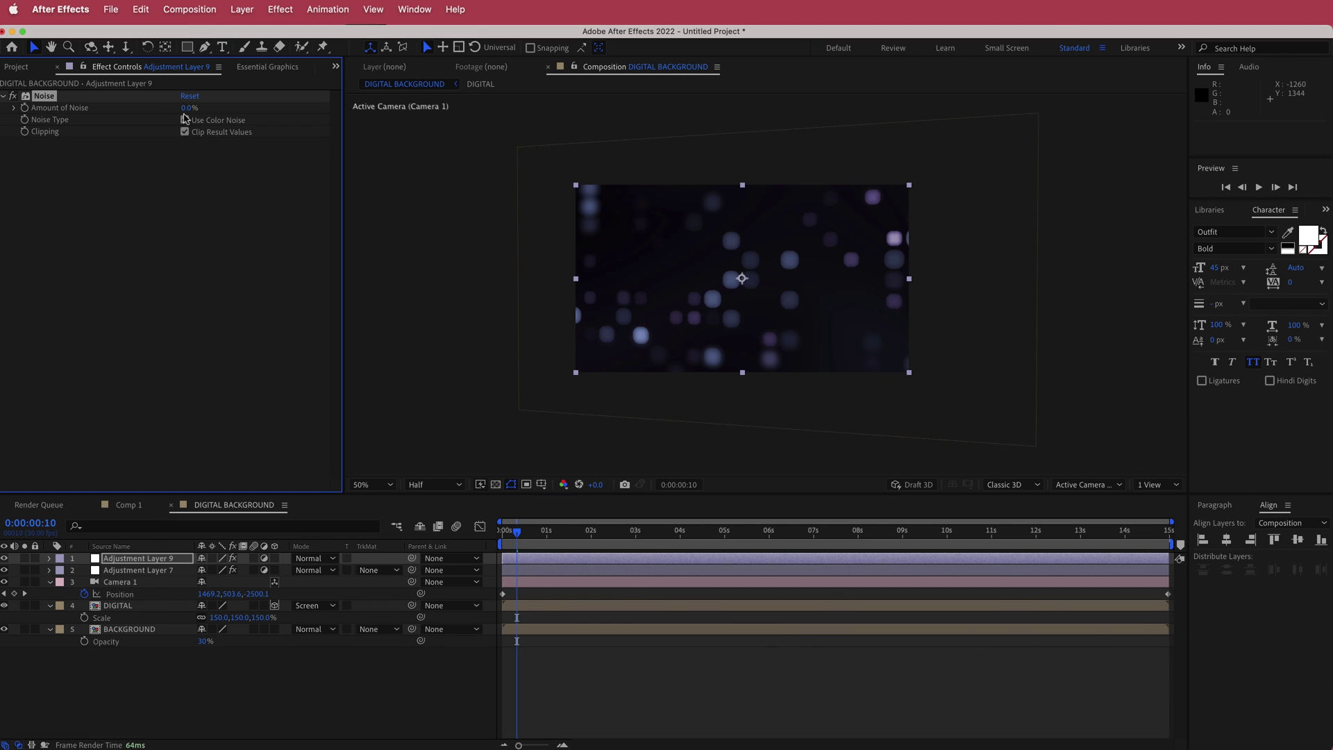
left_click(187, 109)
left_click_drag(517, 533, 789, 544)
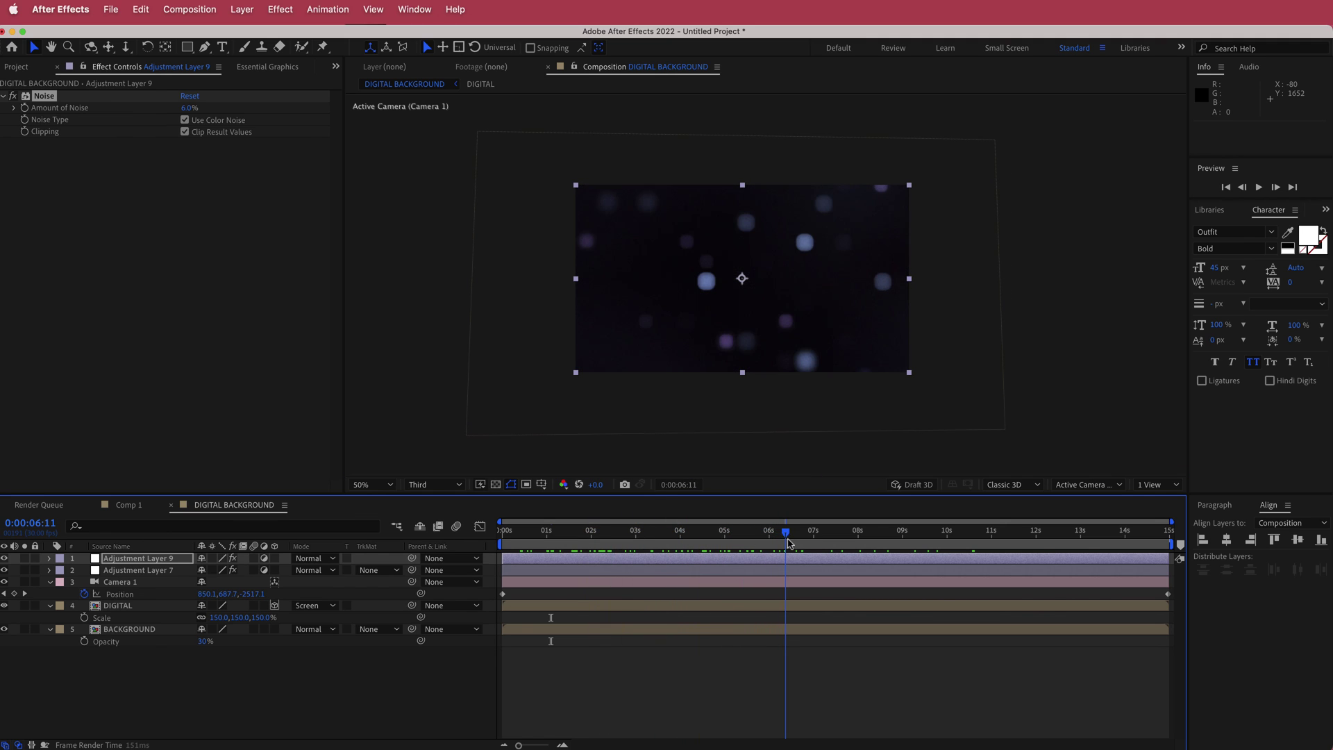